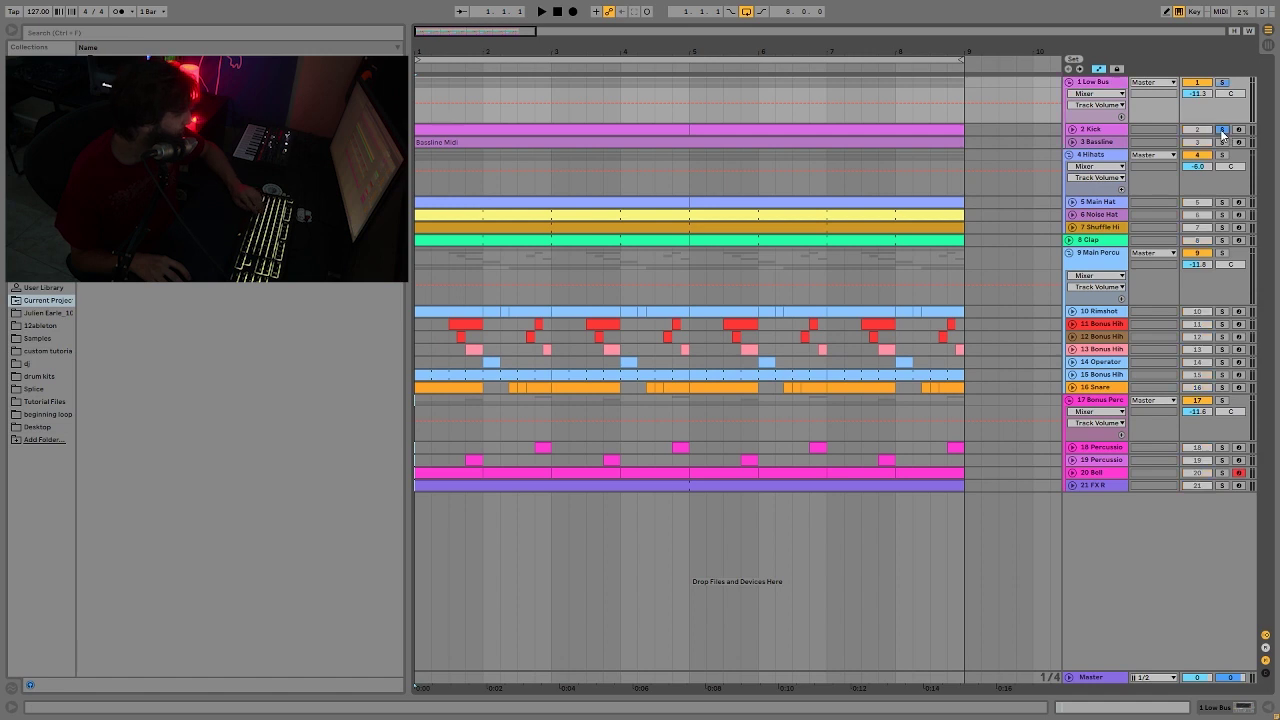
Play the soloed kick, unfold the Kick track, and show its device chain
key(space)
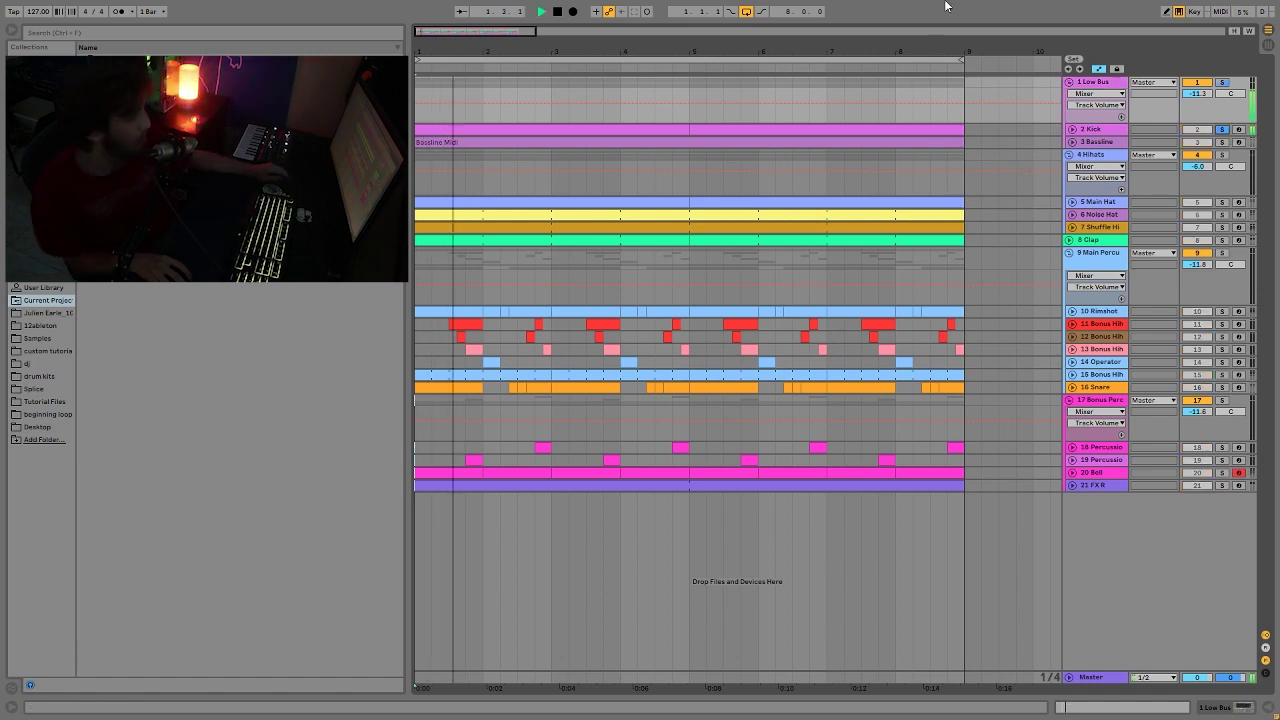
click(1073, 131)
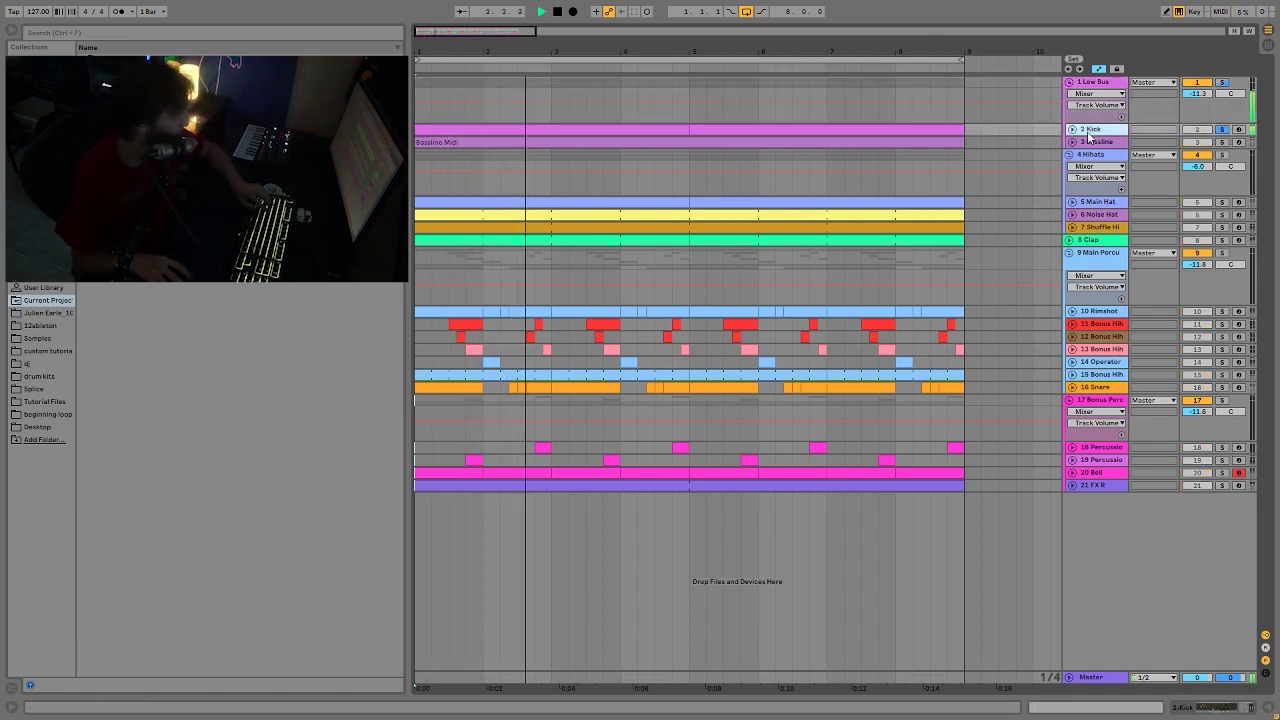
key(space)
click(1072, 130)
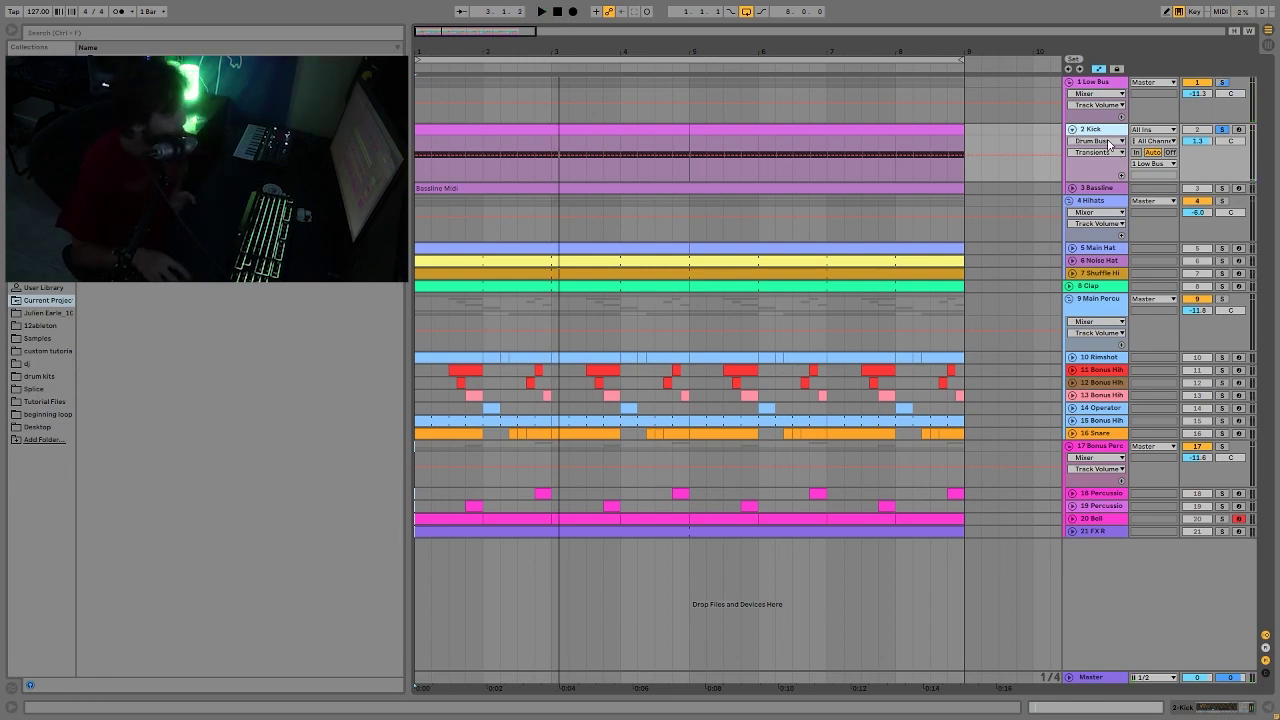
key(ctrl+alt+l)
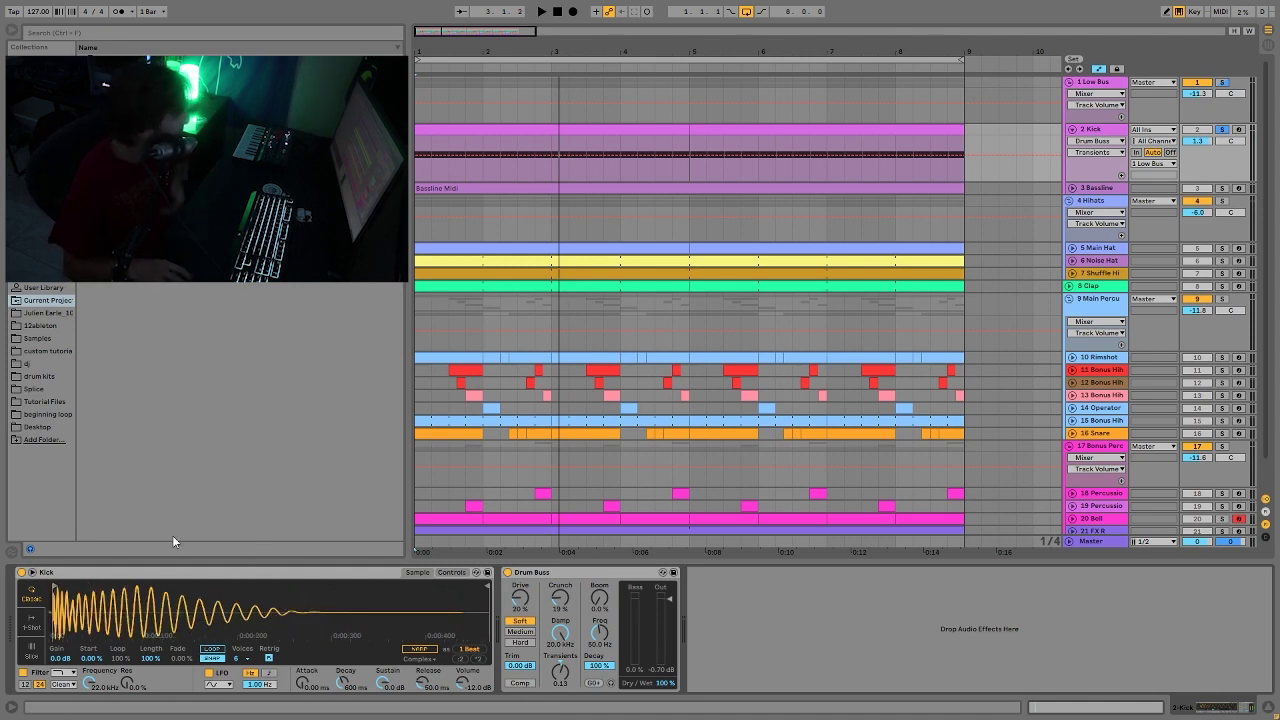
Examine the kick sample's waveform up close in the sampler and listen to the soloed kick
drag(45, 608, 45, 645)
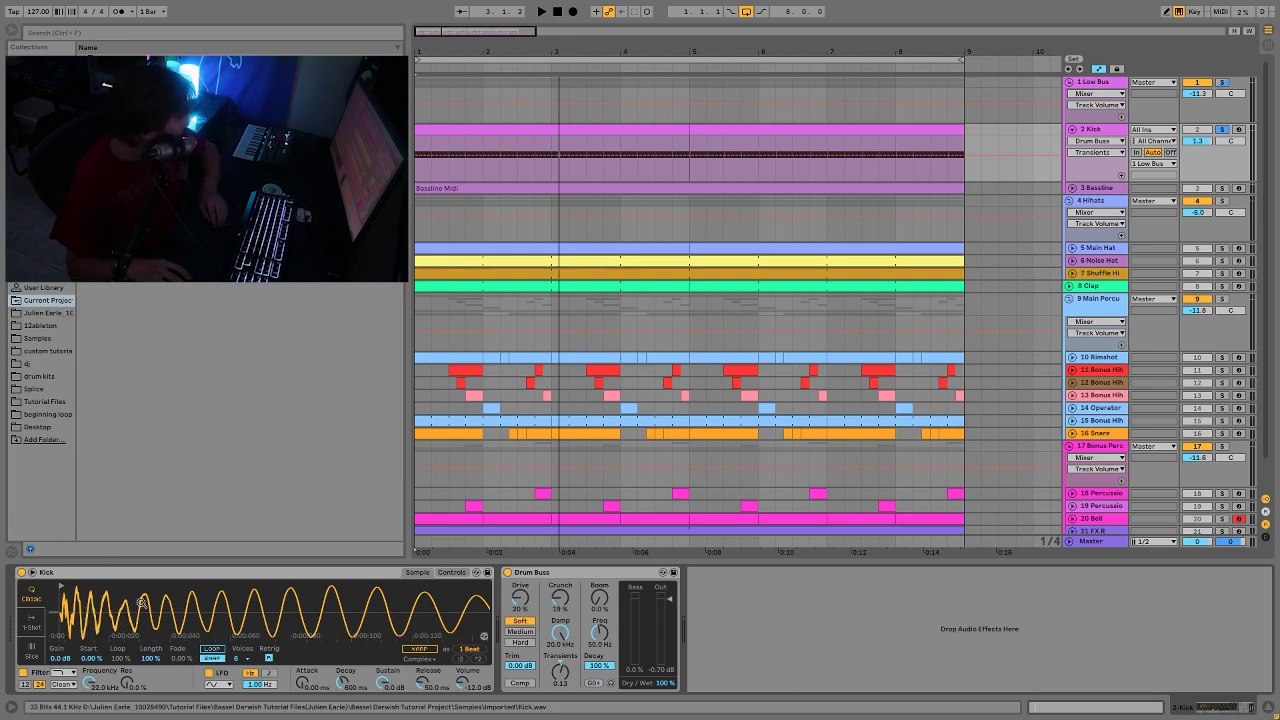
drag(152, 621, 193, 613)
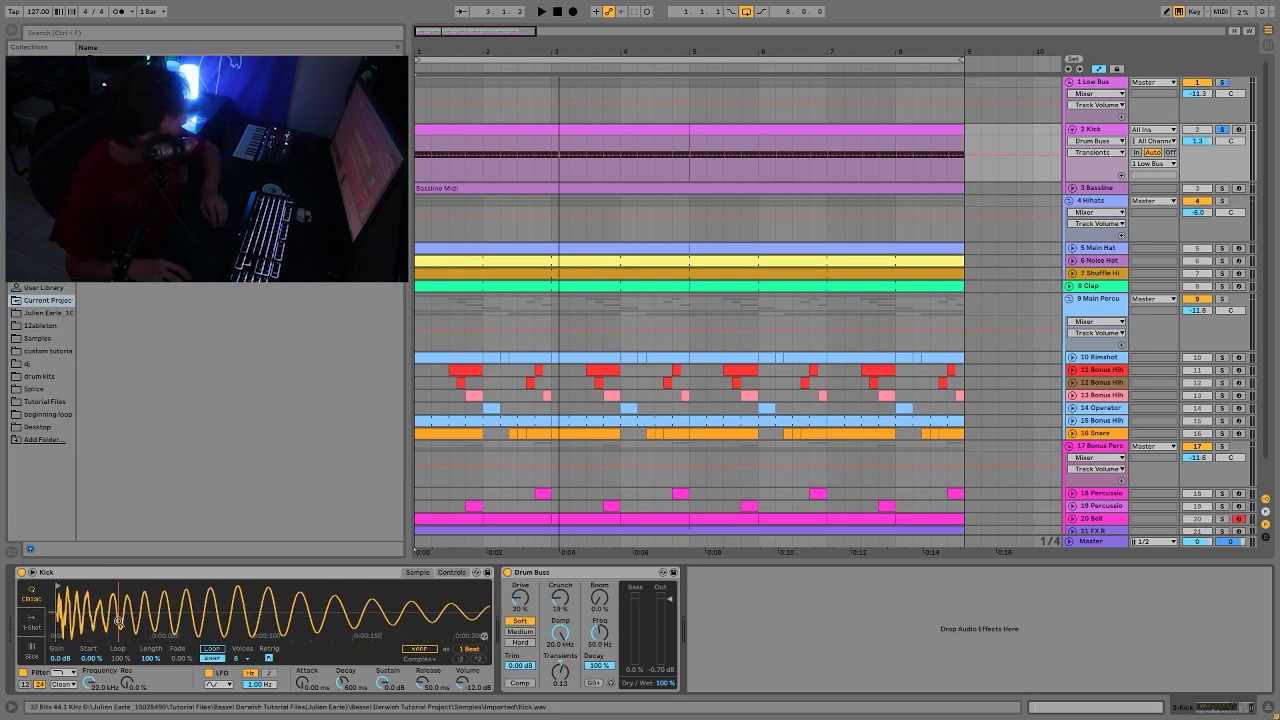
drag(355, 608, 355, 594)
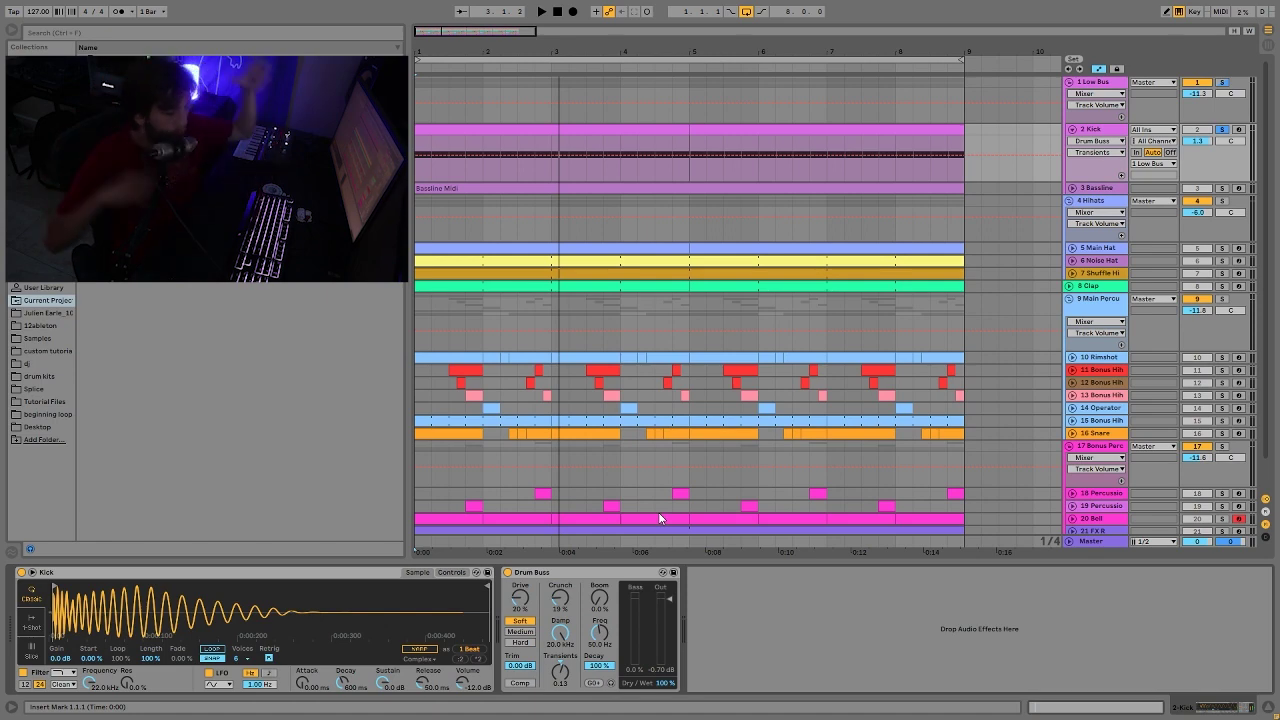
key(space)
key(space)
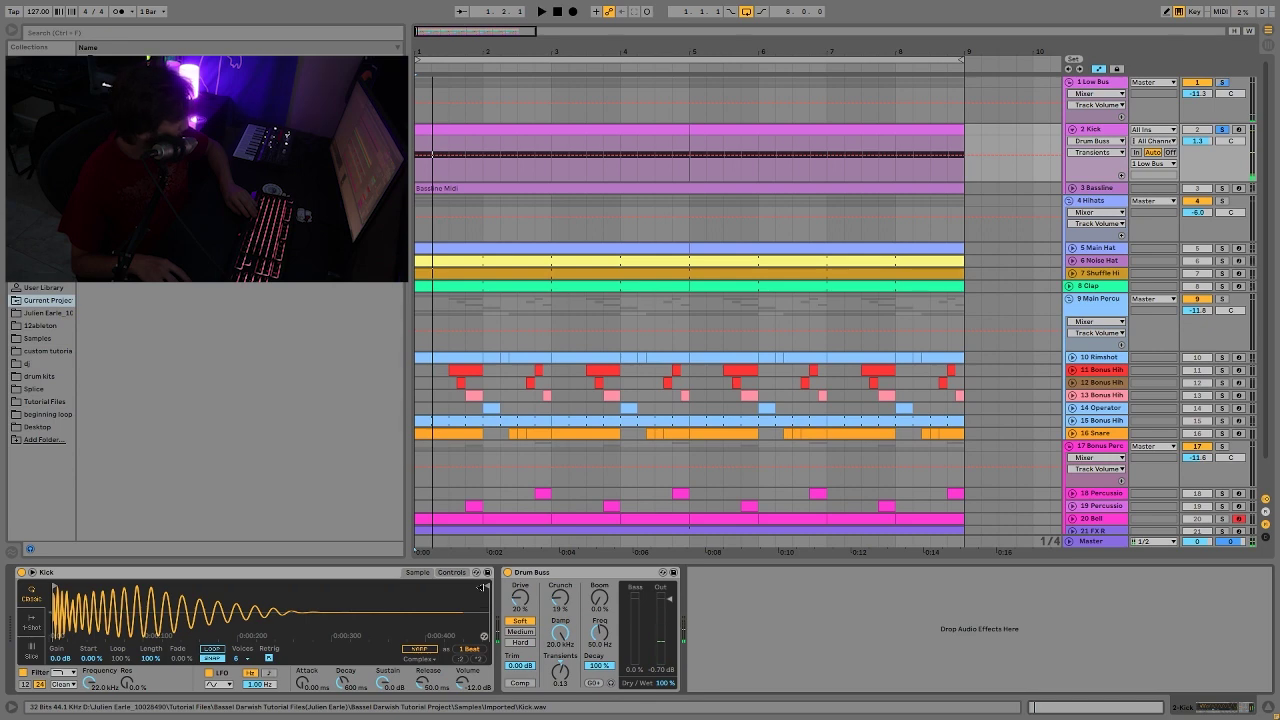
key(space)
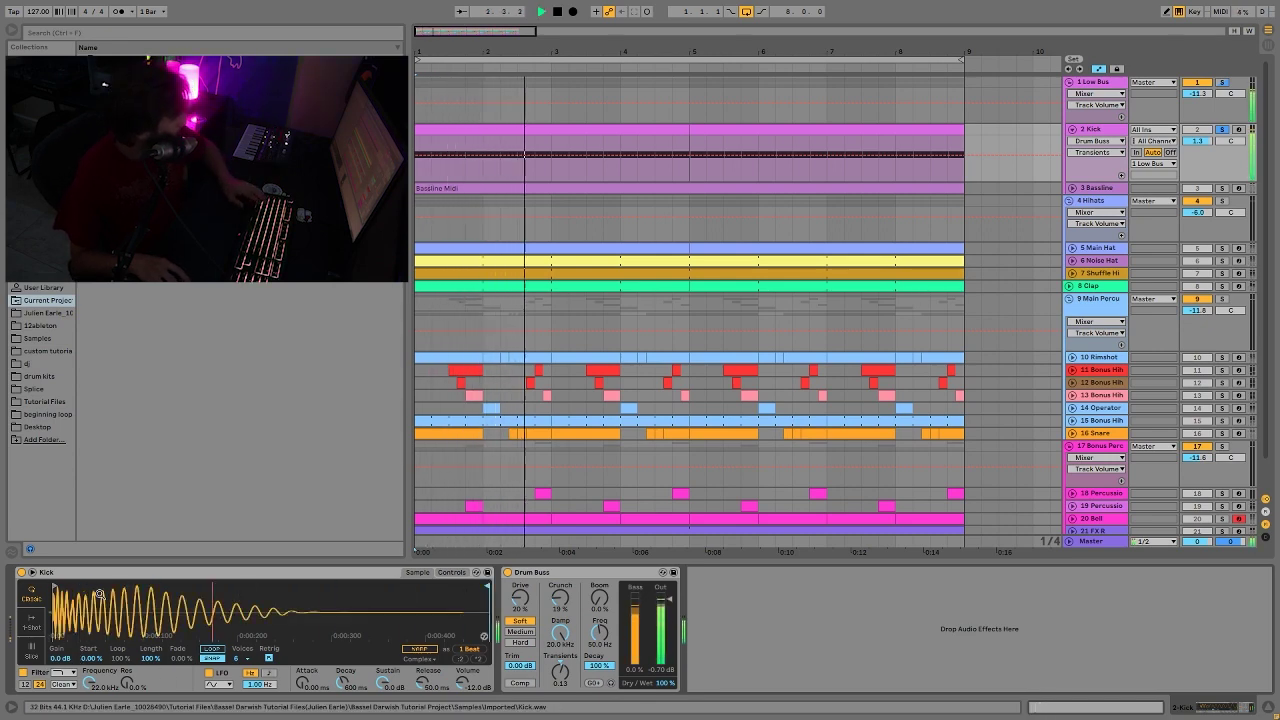
Try moving the kick sample's start past its opening transient, undo the move, and listen to both versions
drag(53, 585, 69, 588)
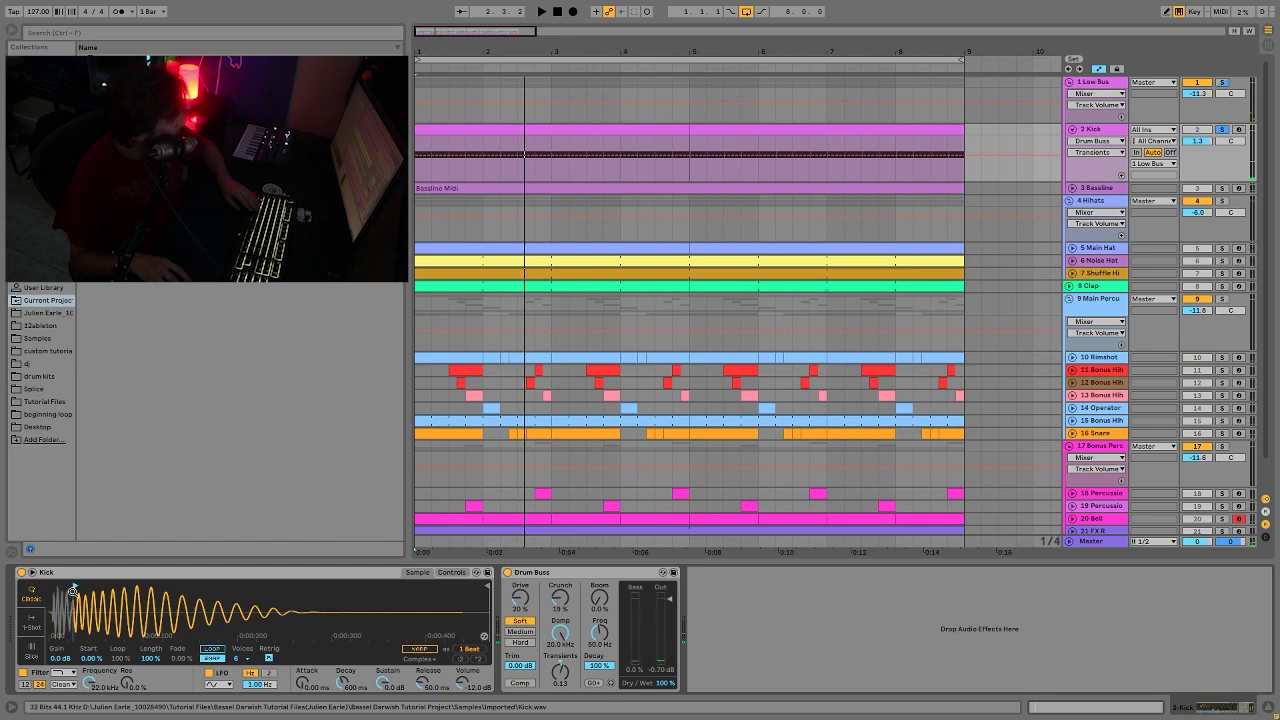
key(space)
key(space)
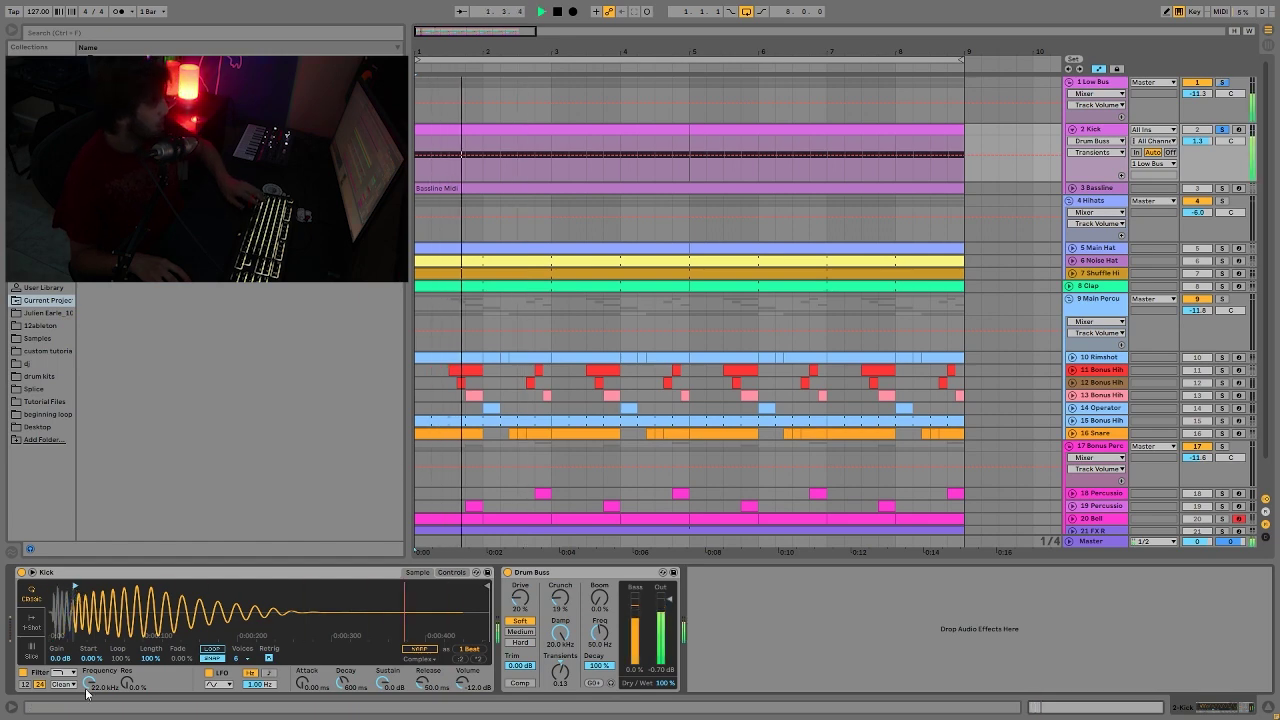
key(ctrl+z)
key(space)
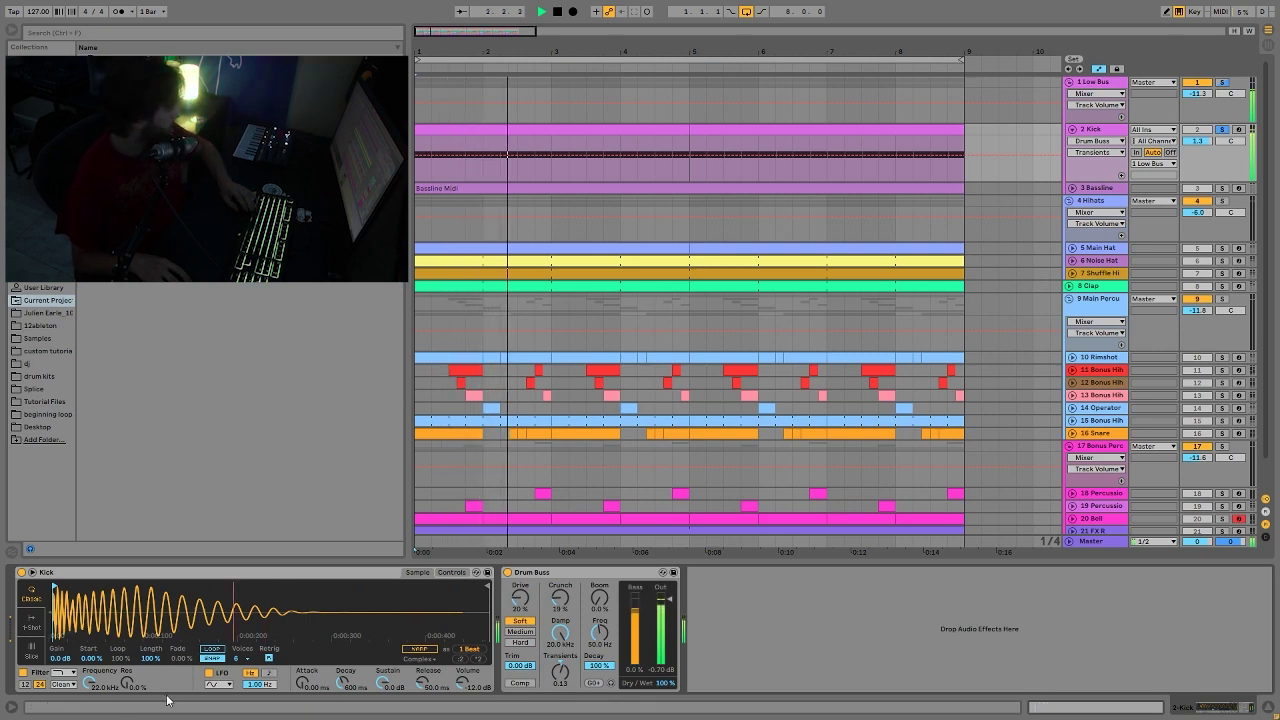
key(space)
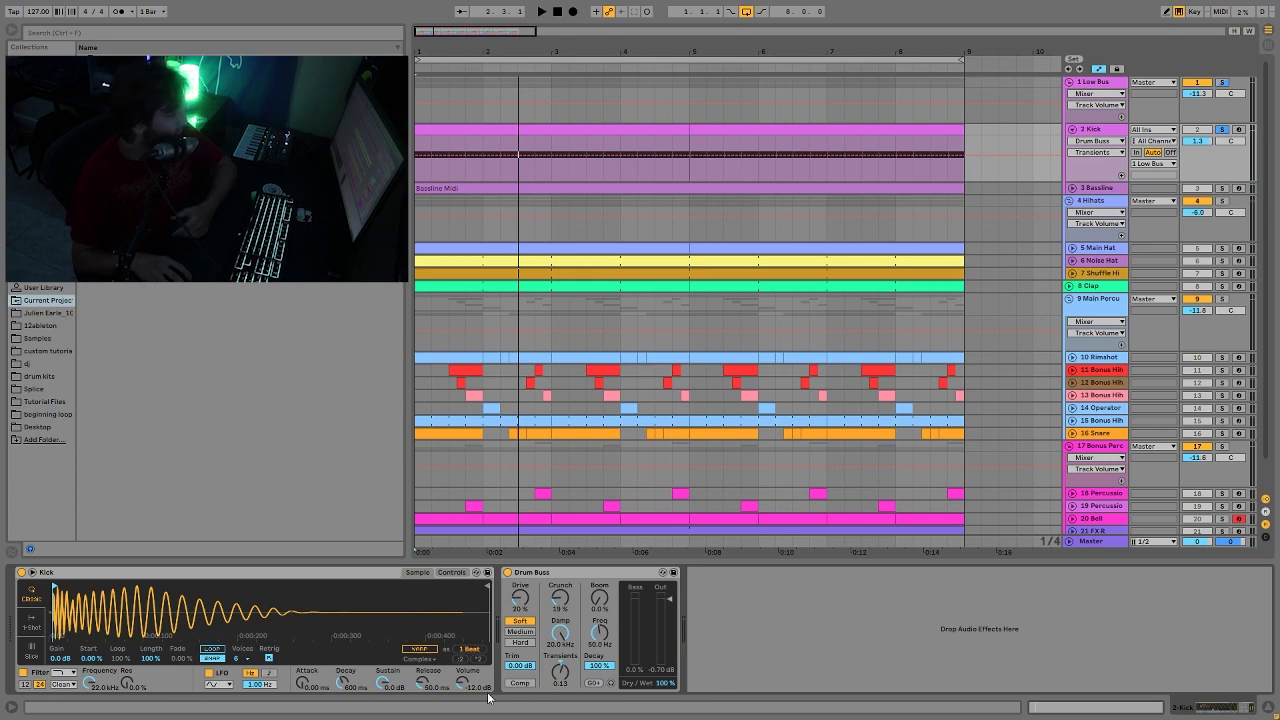
Compare the soloed kick with Drum Buss enabled and bypassed during playback, leaving Drum Buss on
key(space)
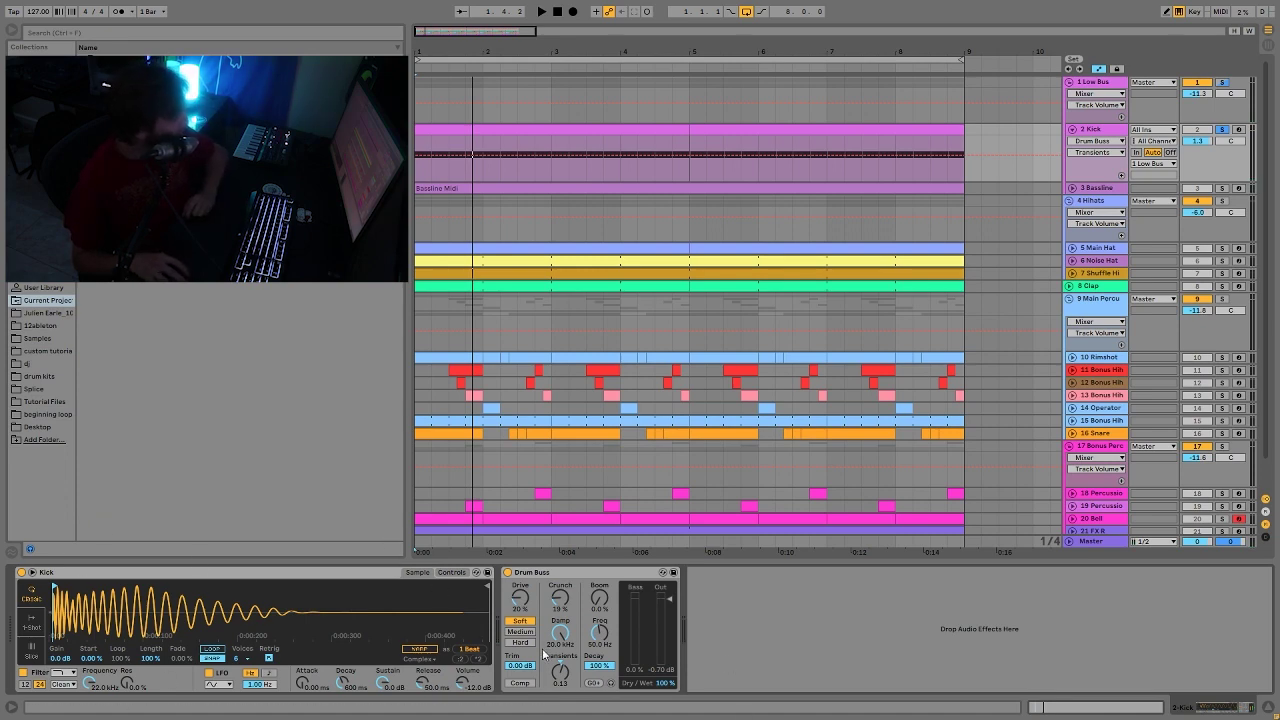
click(507, 574)
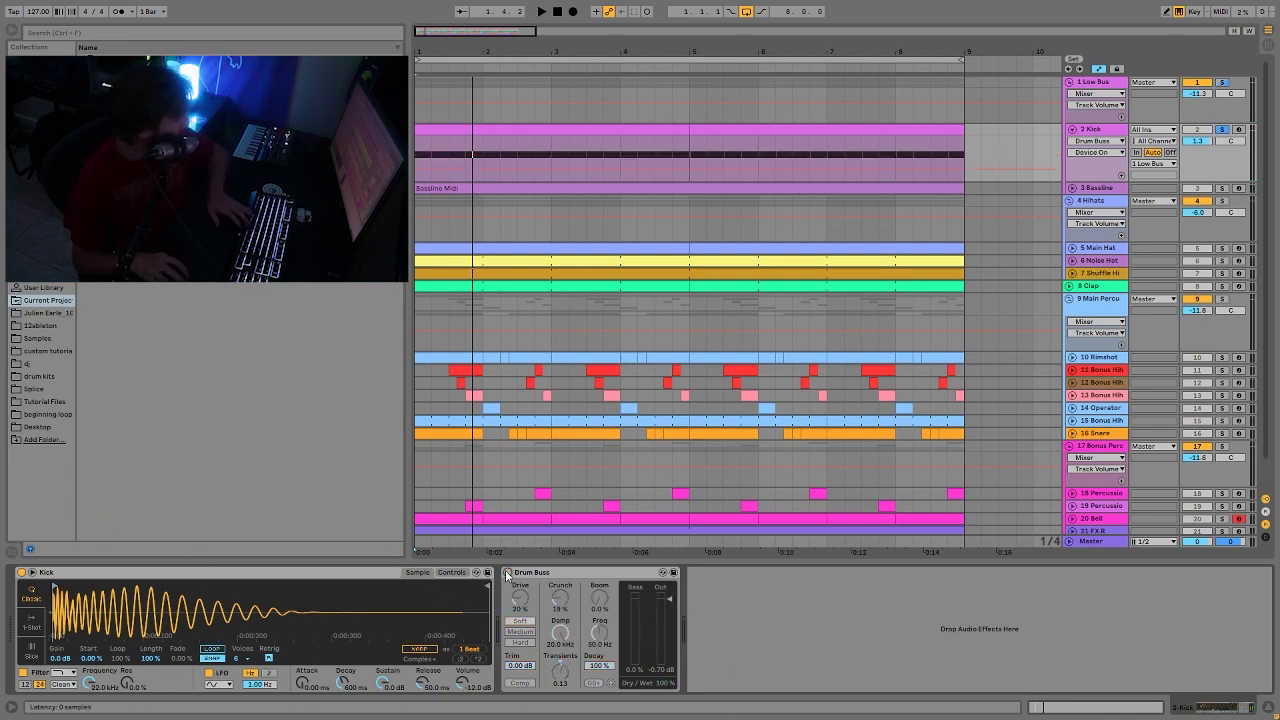
key(space)
click(507, 574)
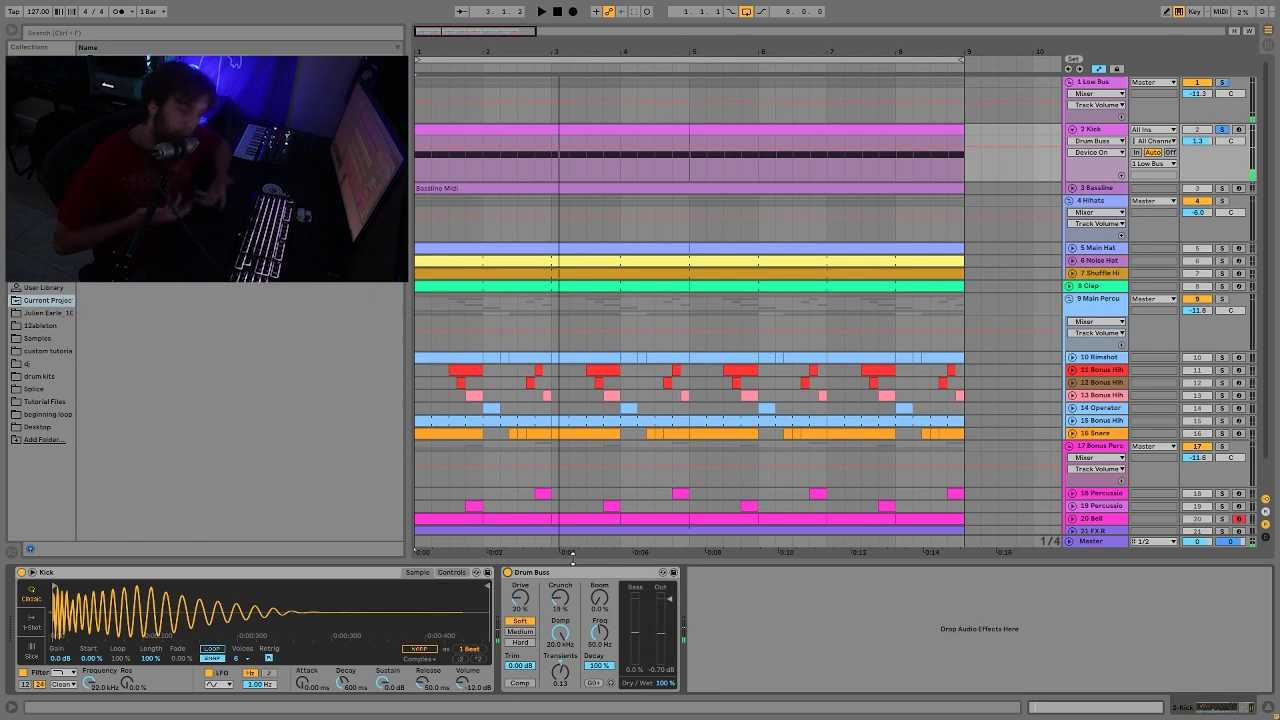
key(space)
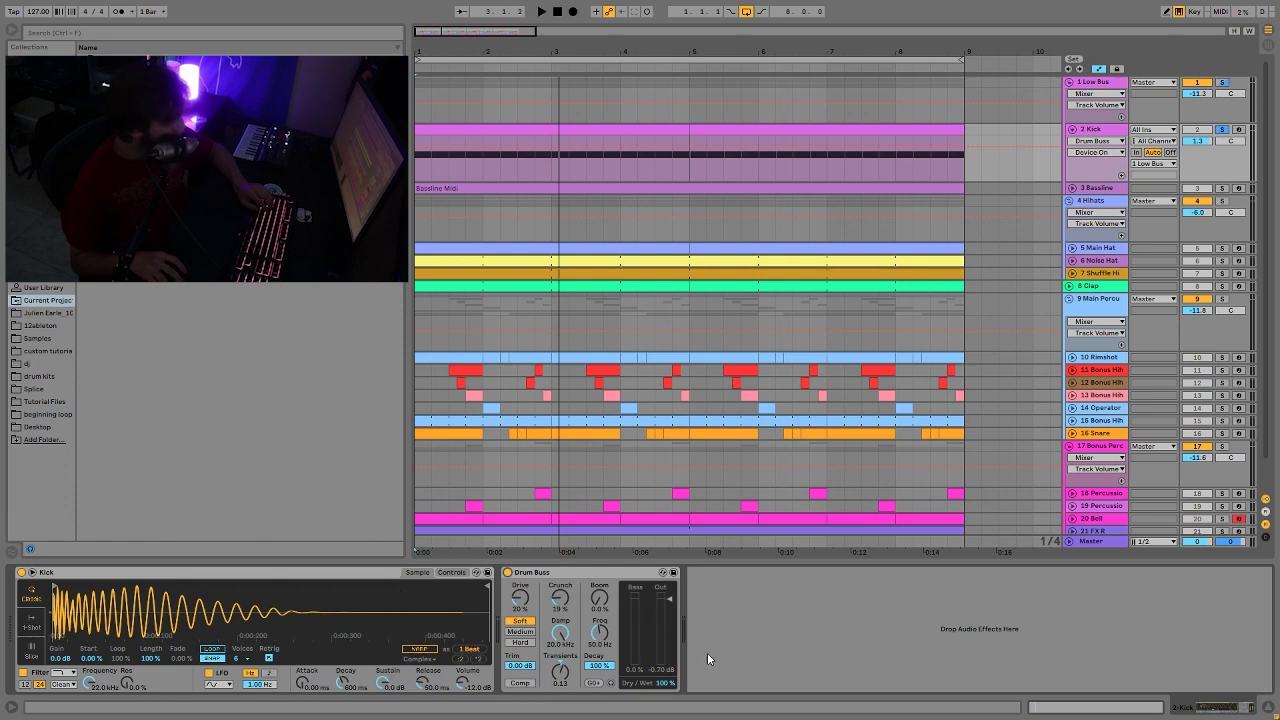
Unsolo the Kick track and play the full mix briefly
click(1224, 132)
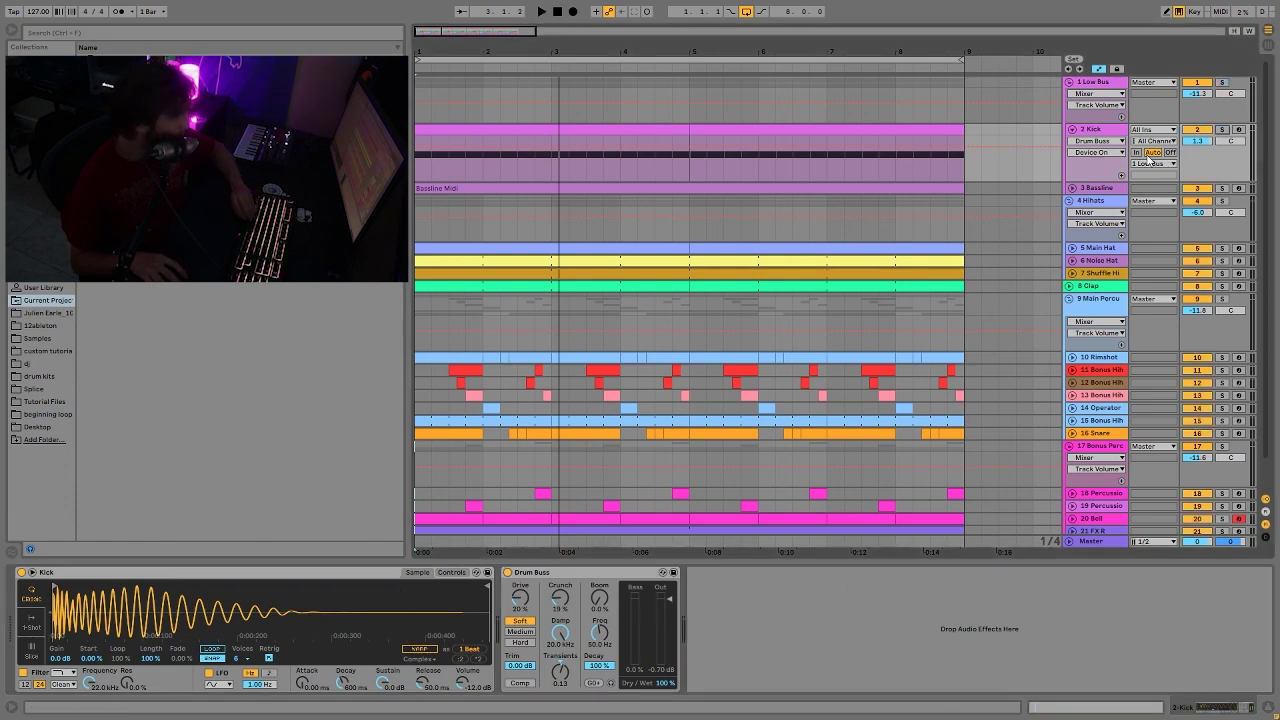
key(space)
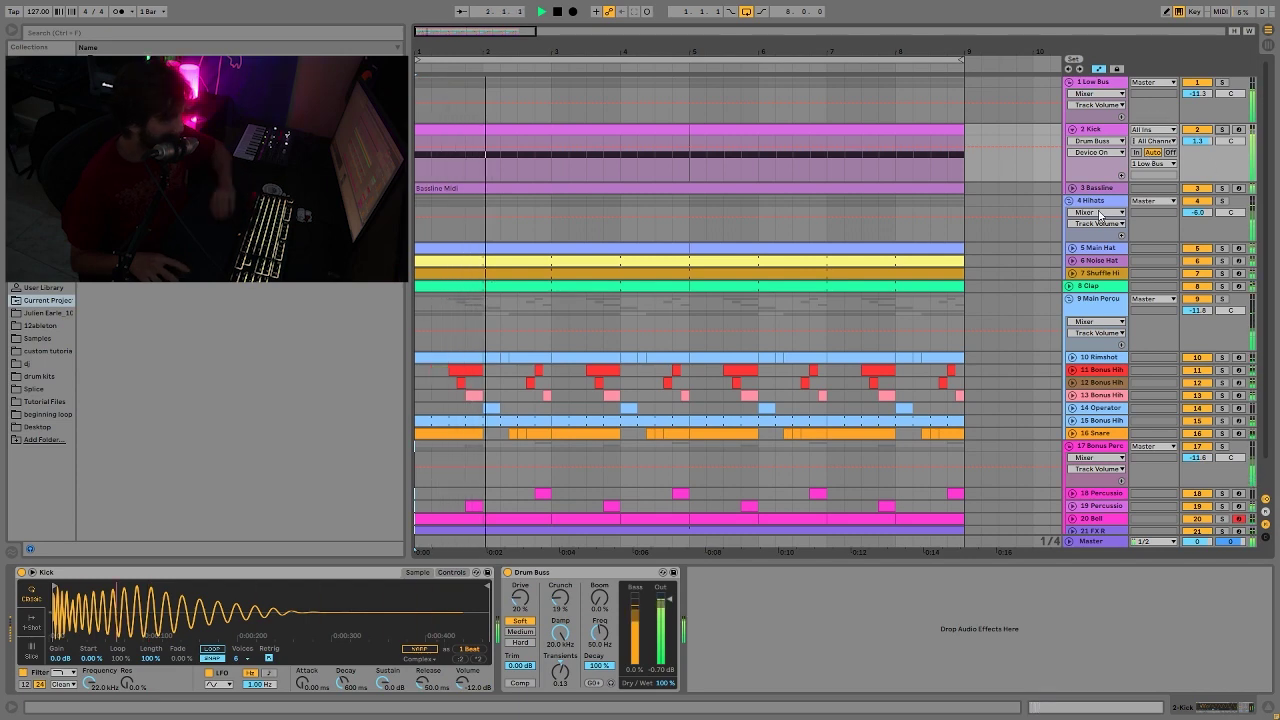
key(space)
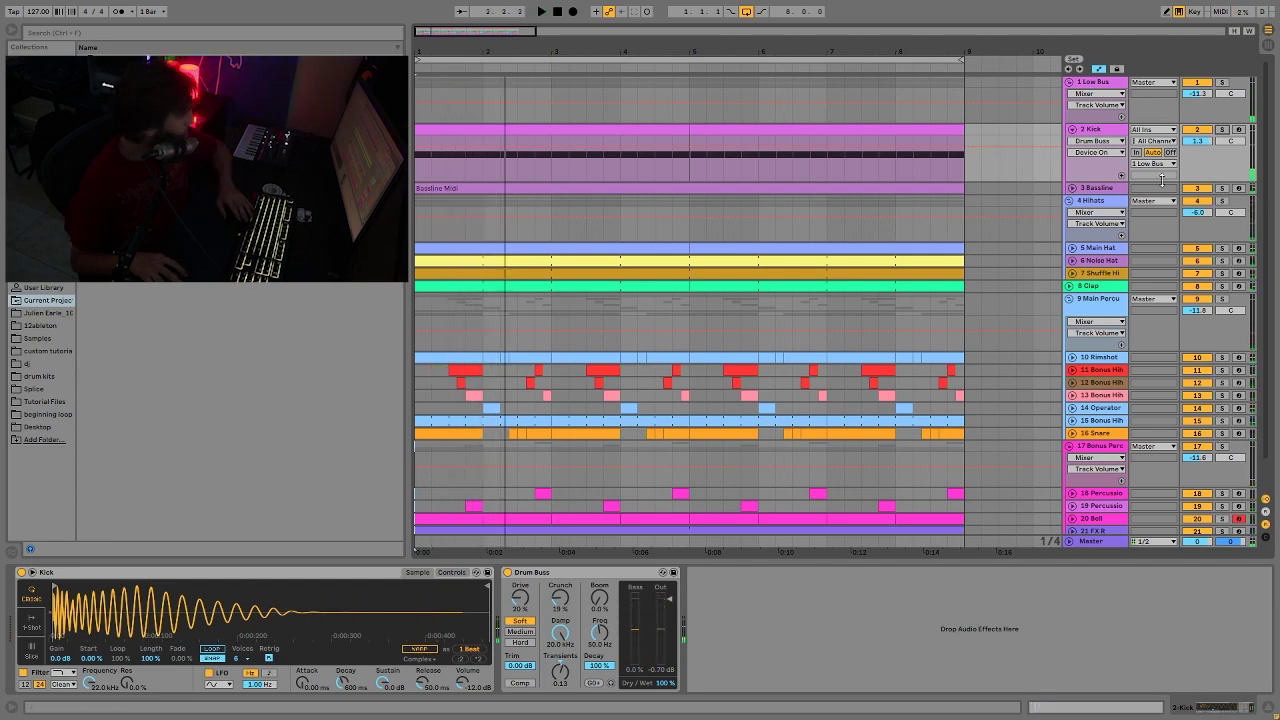
Solo and unfold the Bassline track, open its Bassline Midi clip in the note editor, and listen to it
click(1100, 194)
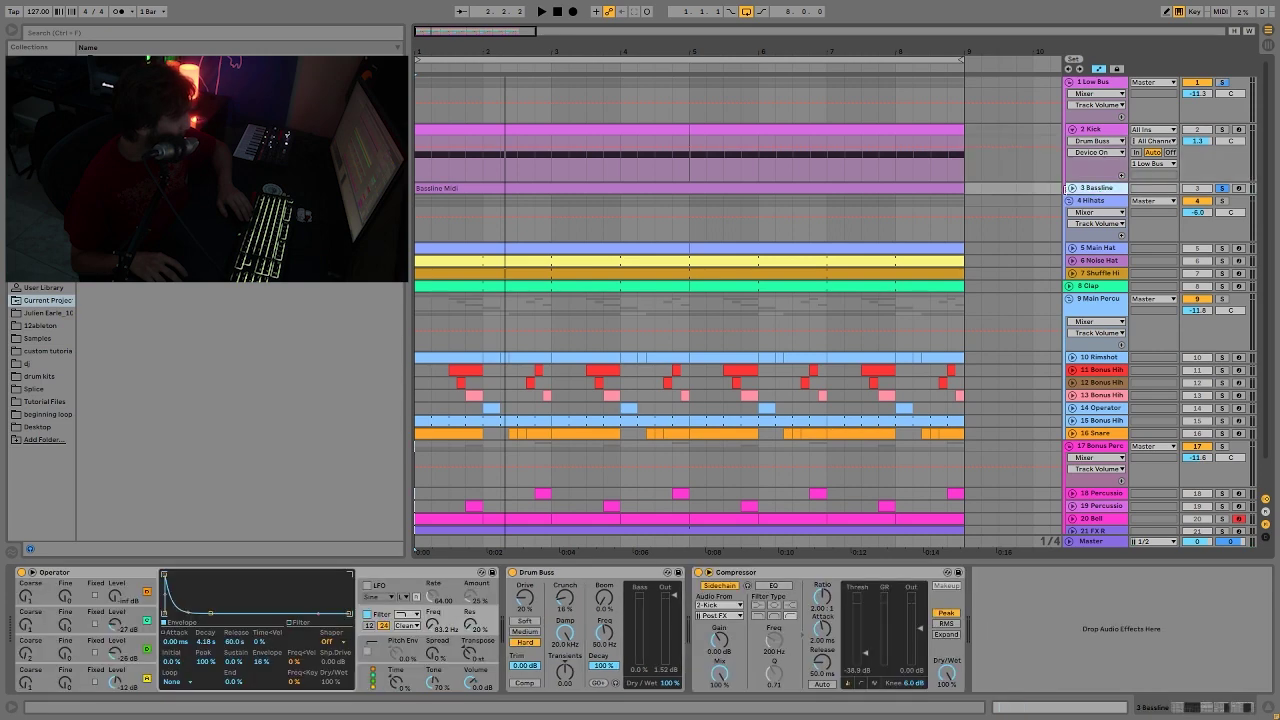
key(space)
click(1071, 188)
double_click(871, 192)
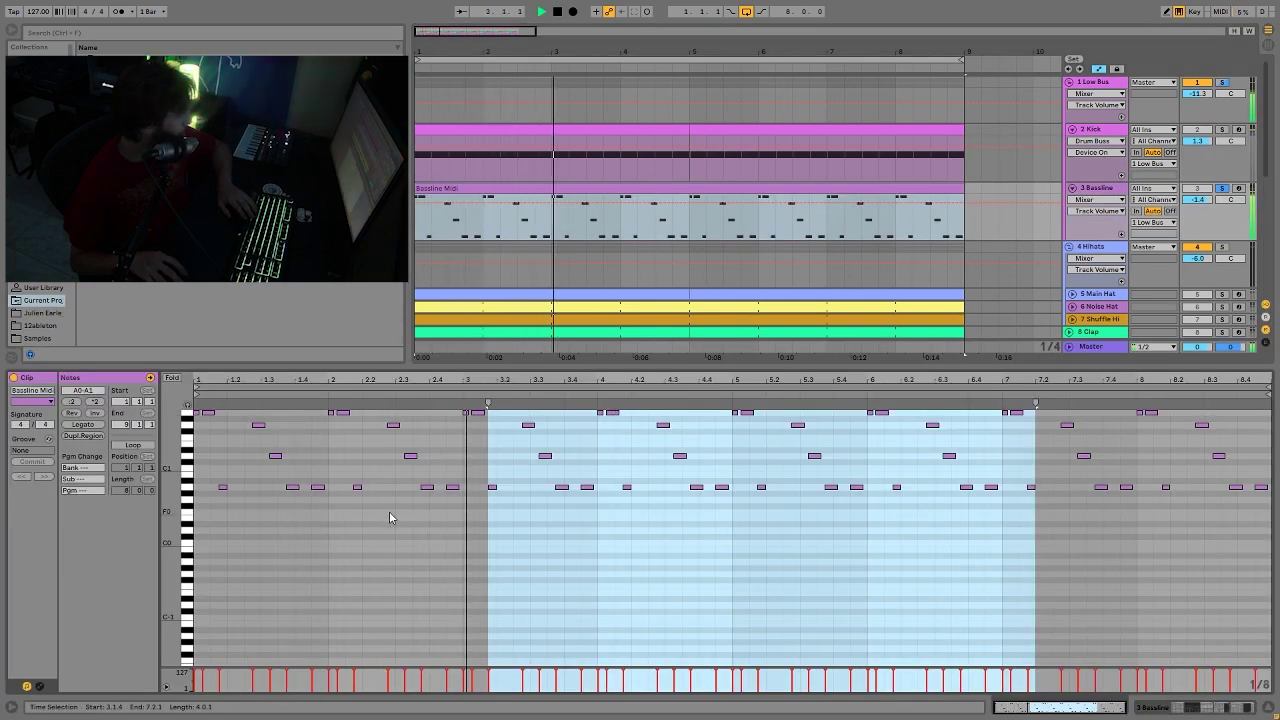
key(space)
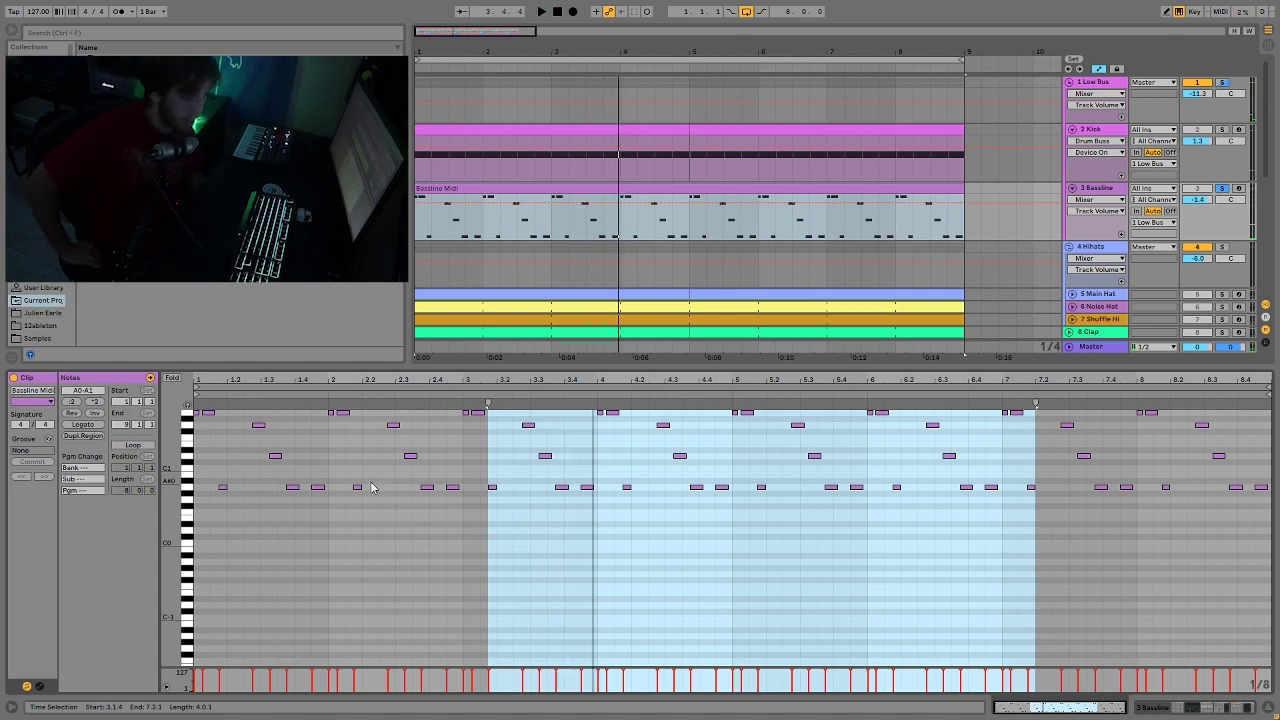
Highlight the bassline clip's notes one pitch at a time: A0, A1, G1 and D1
click(188, 492)
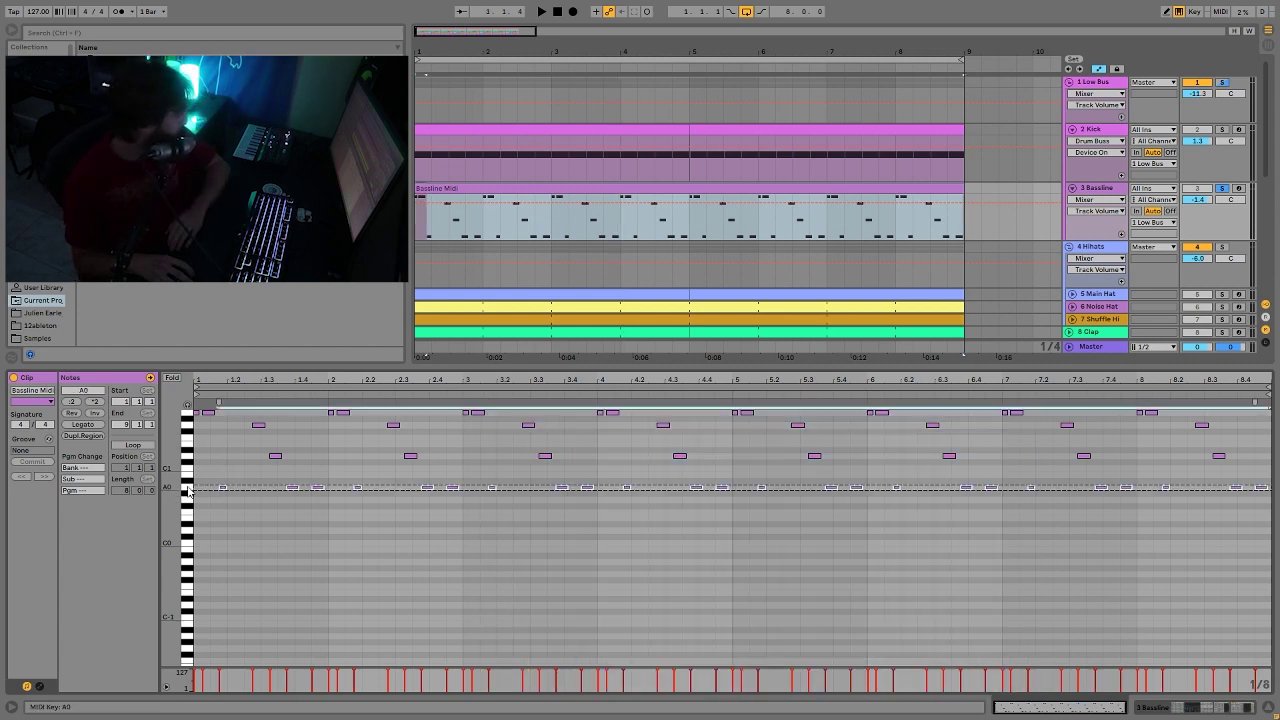
click(188, 415)
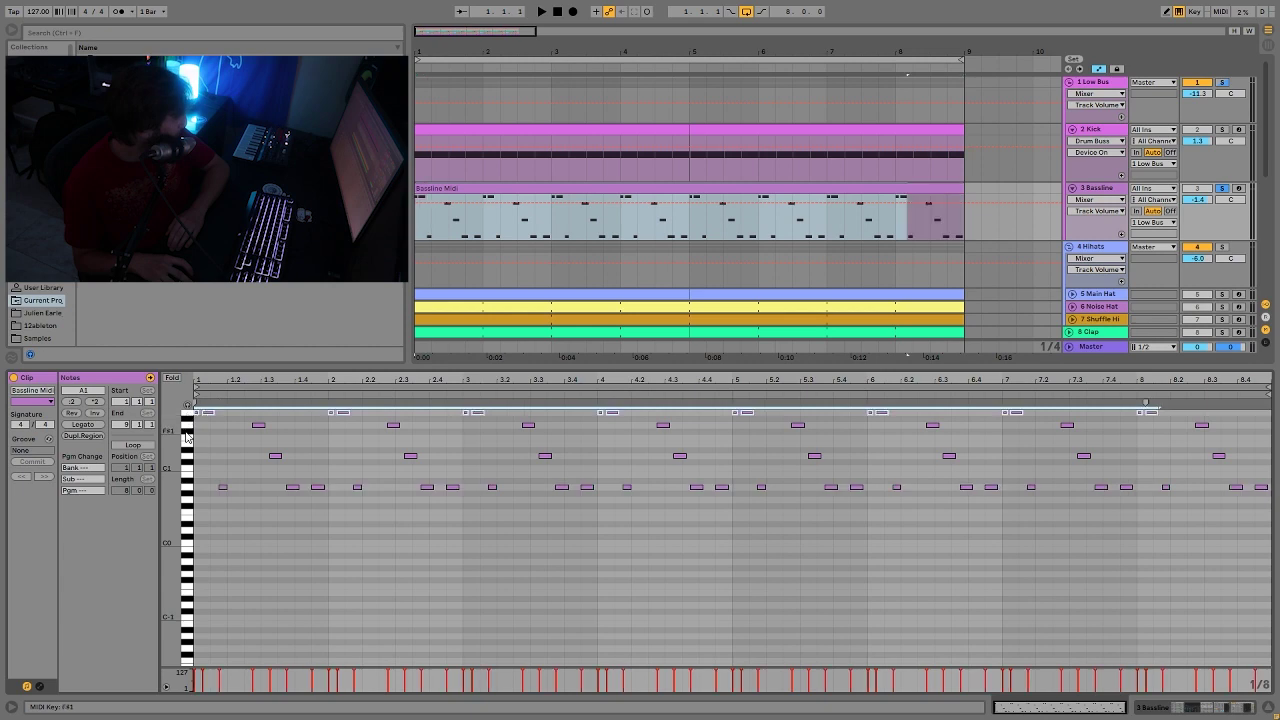
click(187, 427)
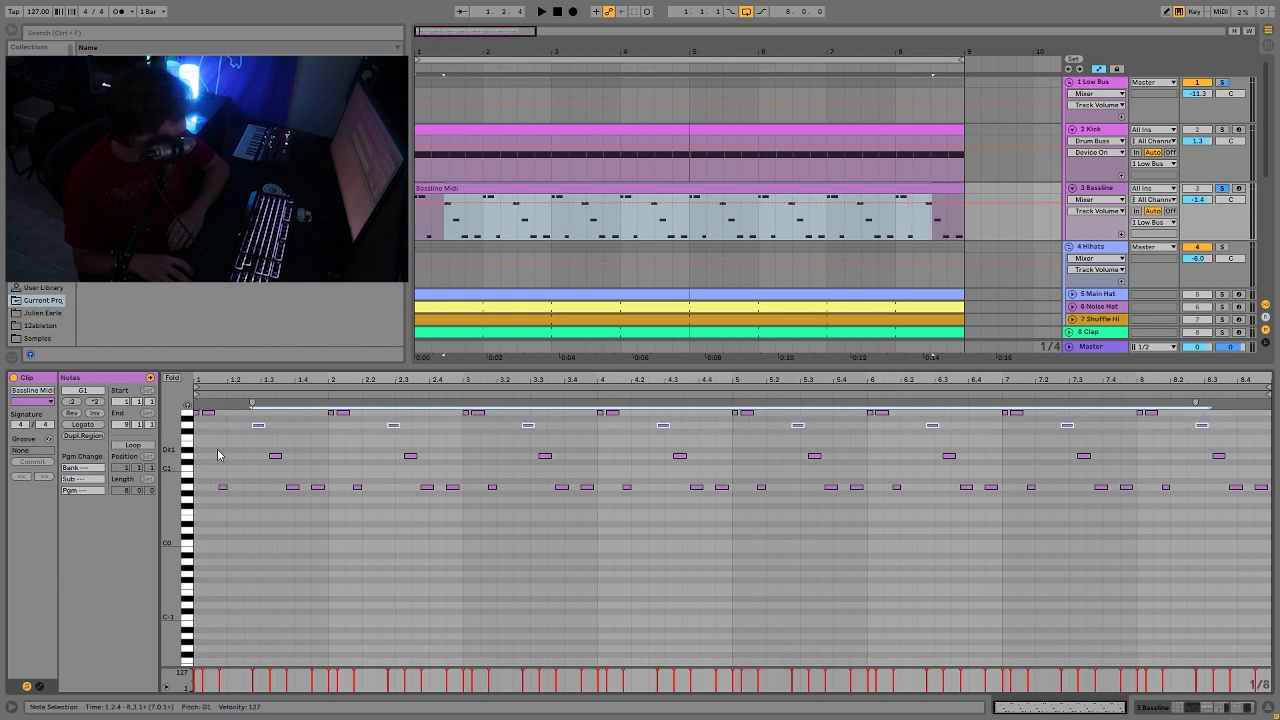
click(186, 459)
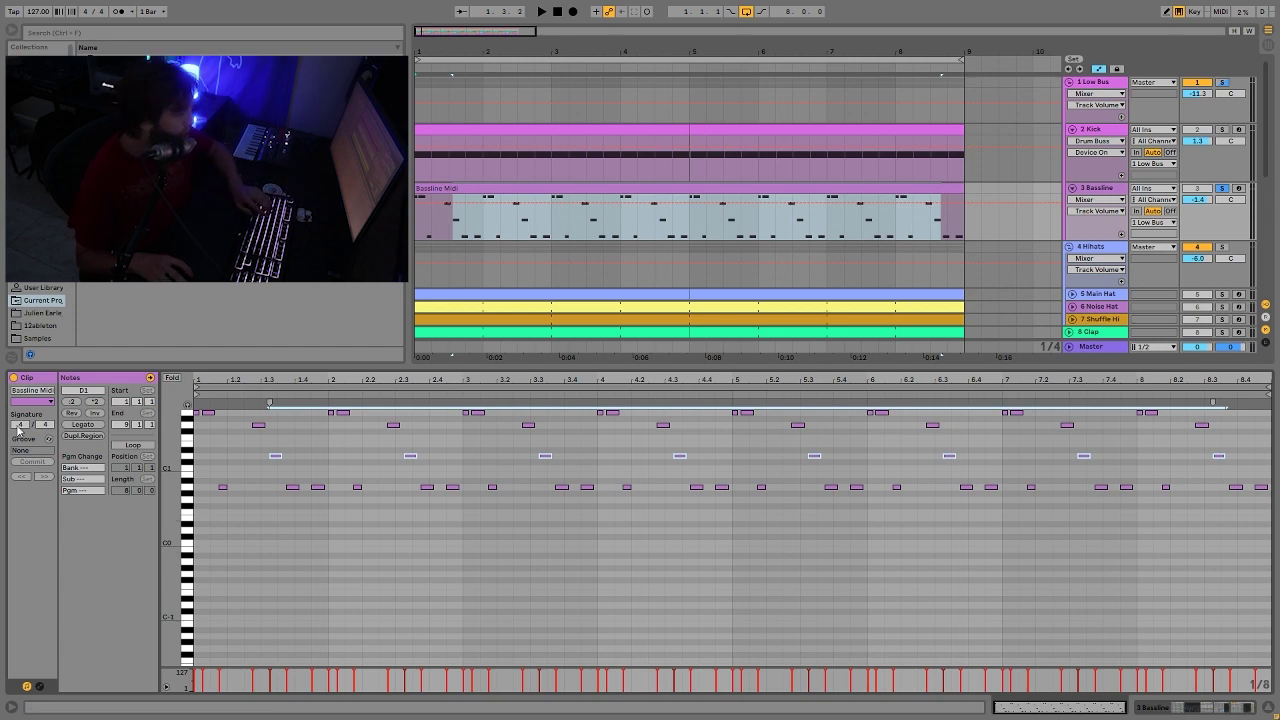
Play the soloed bassline clip from its beginning to hear the note pattern
click(526, 191)
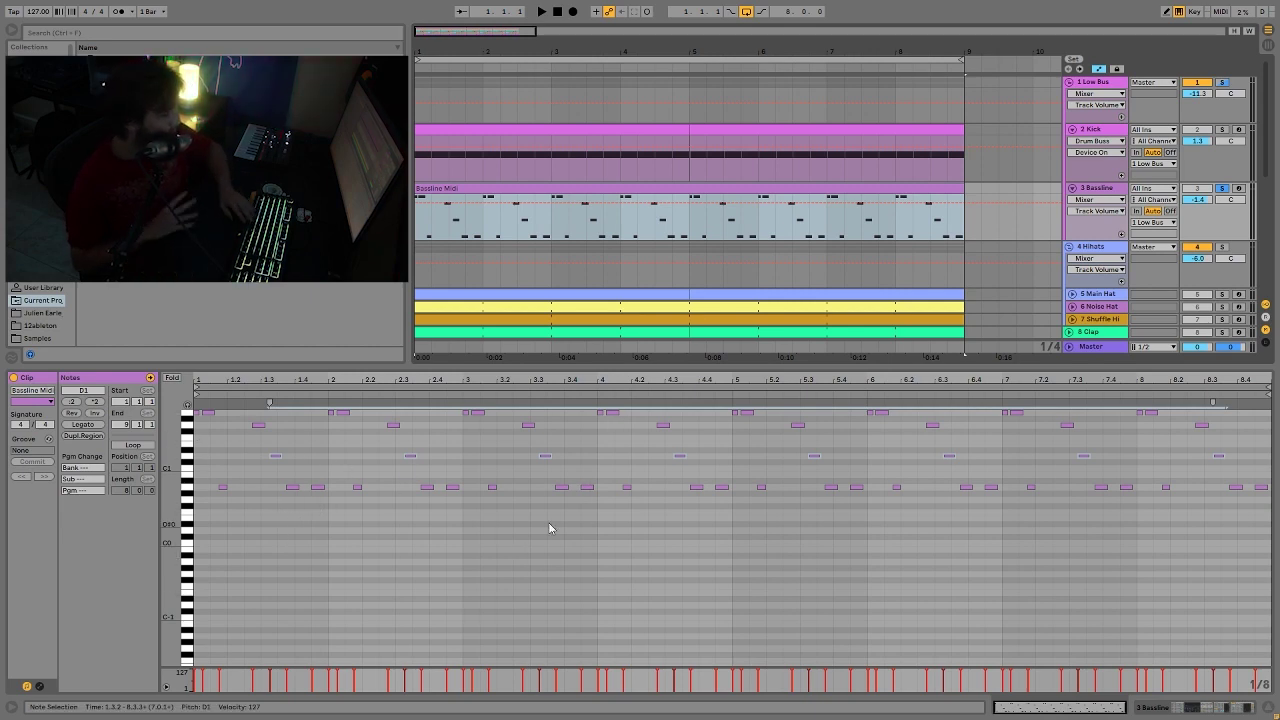
key(space)
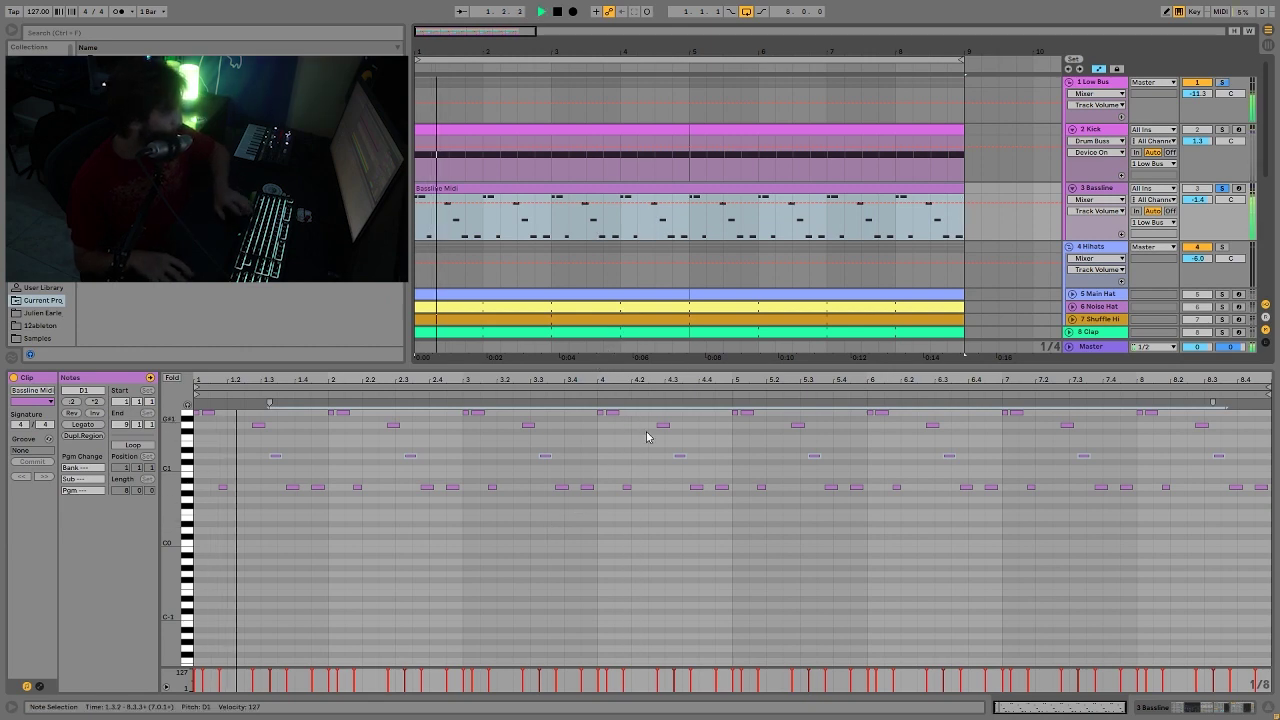
key(space)
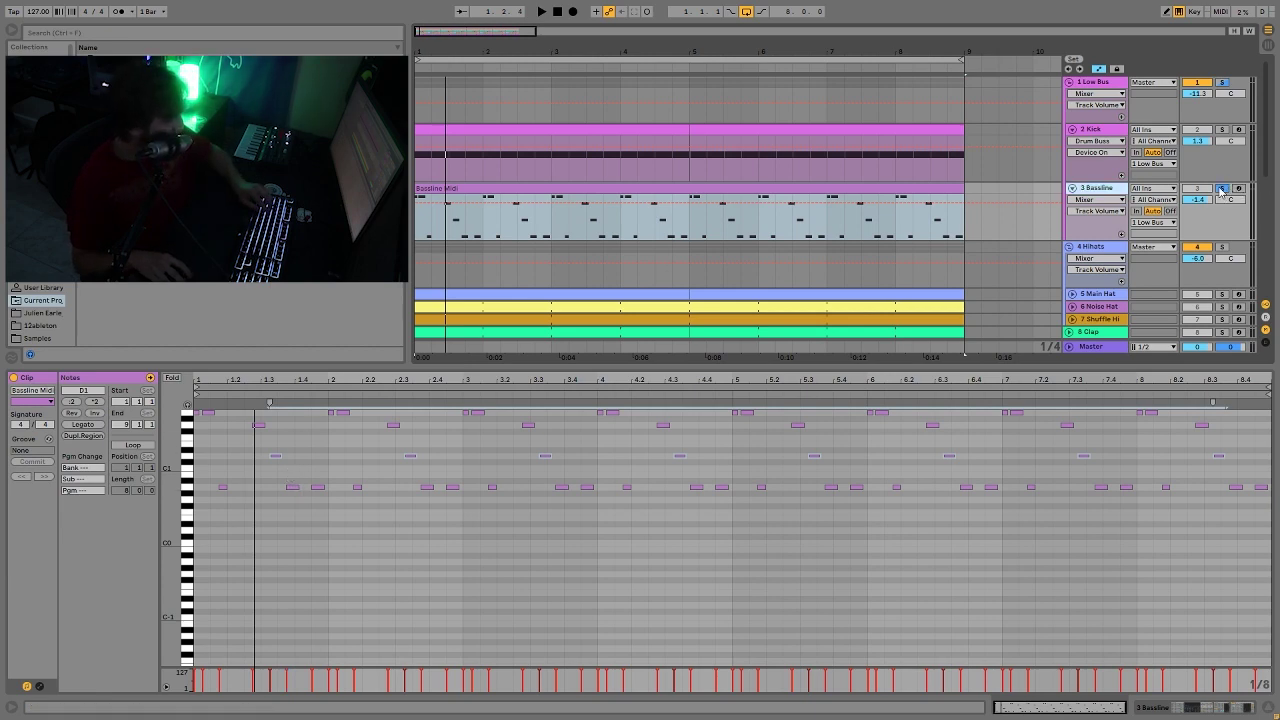
Compare the bassline in the full mix with the soloed bassline during playback, with the Bassline track's devices shown
key(space)
key(shift+Tab)
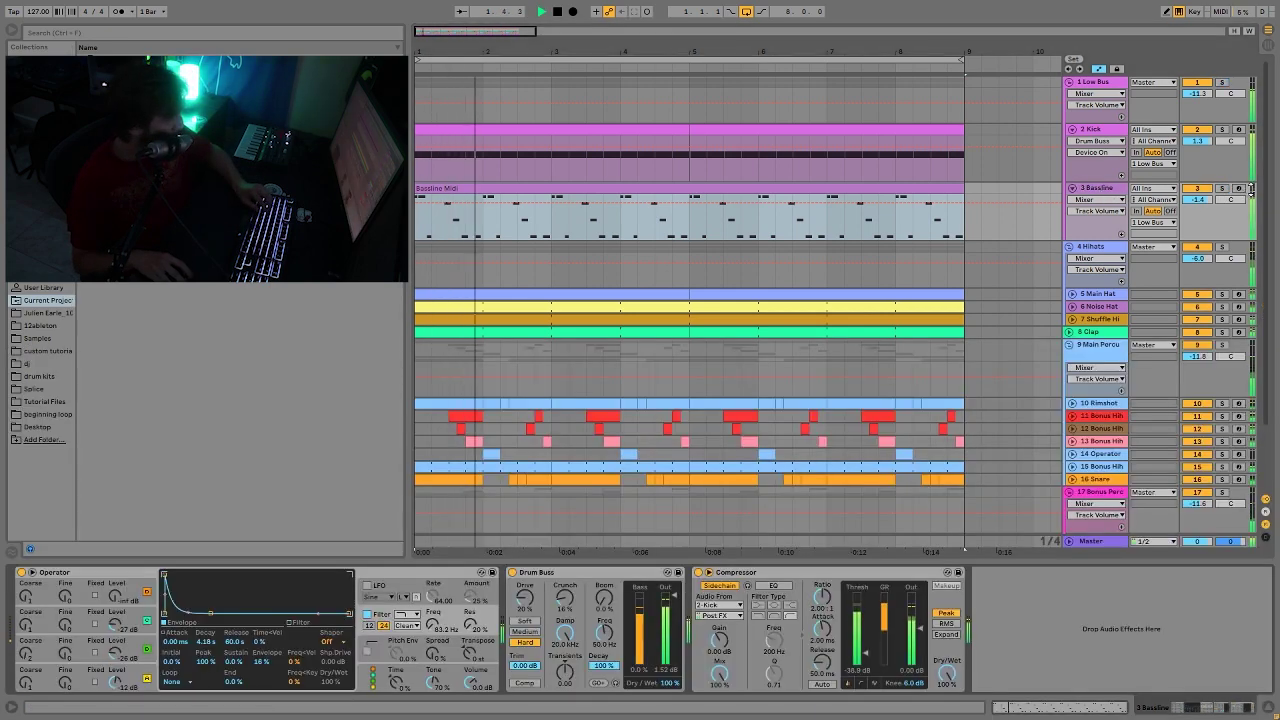
click(1222, 188)
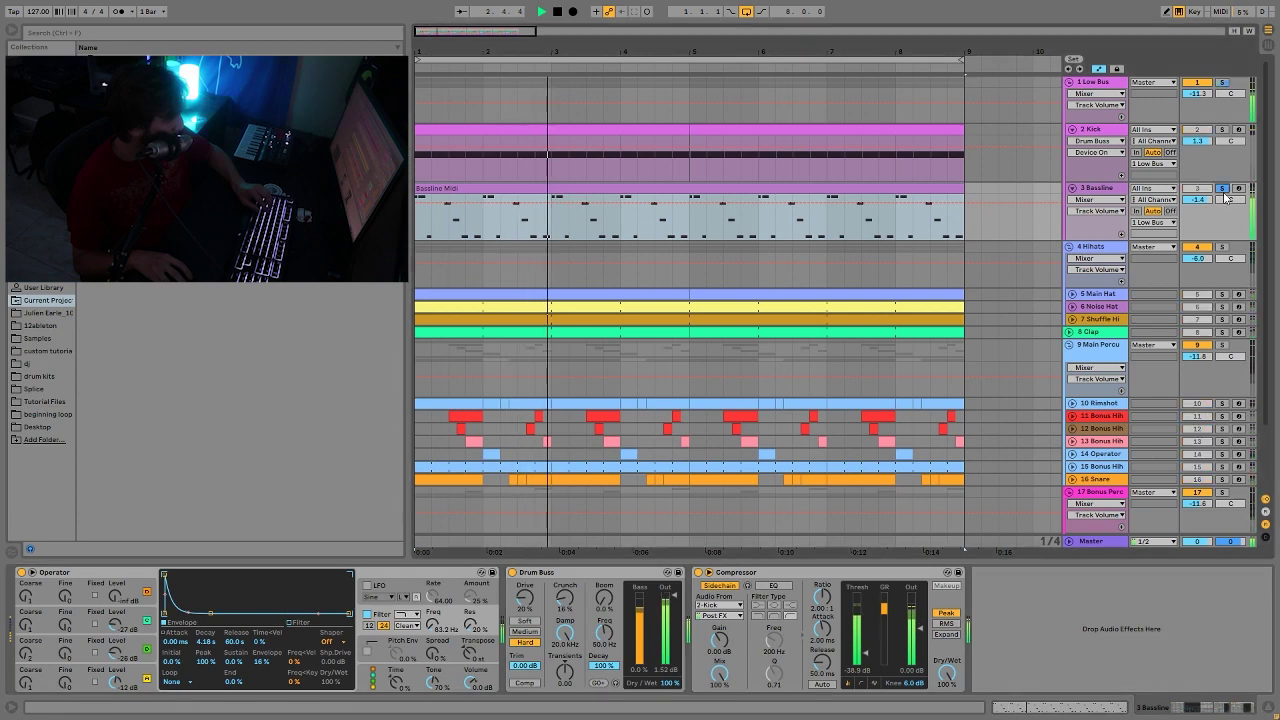
key(space)
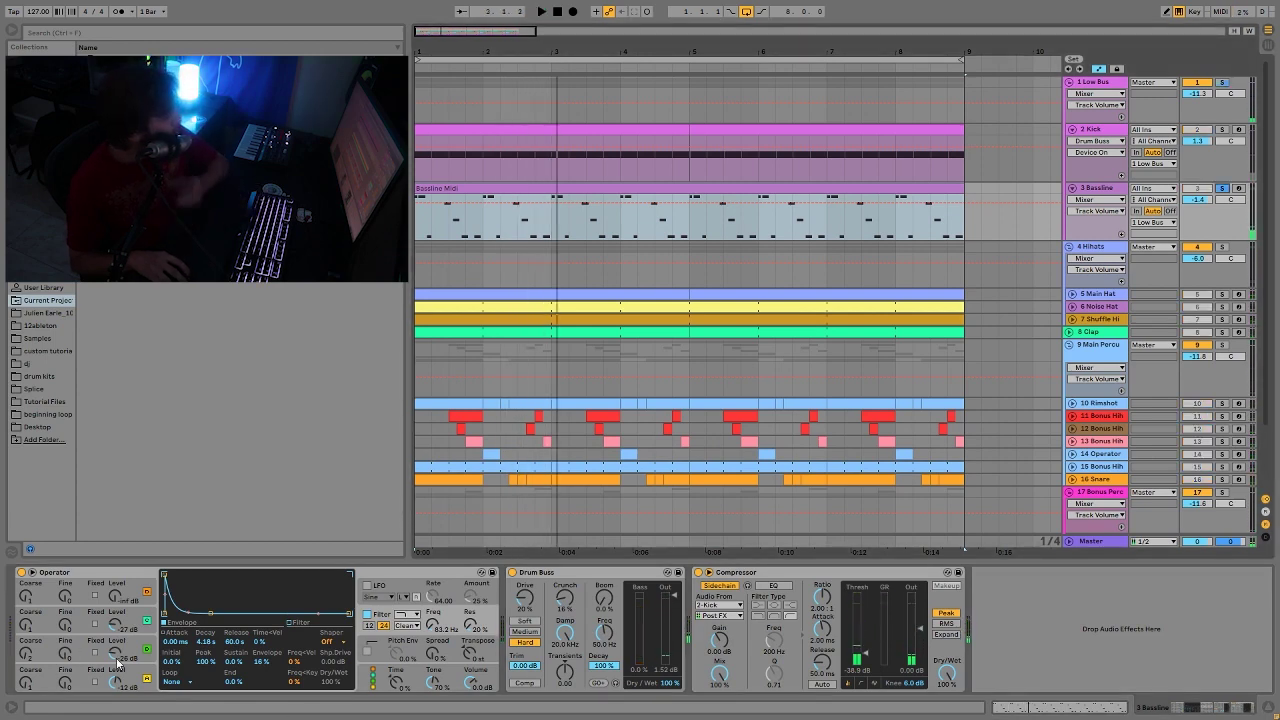
Inspect the settings and envelopes of oscillators A, B and C in the bassline's Operator
click(140, 683)
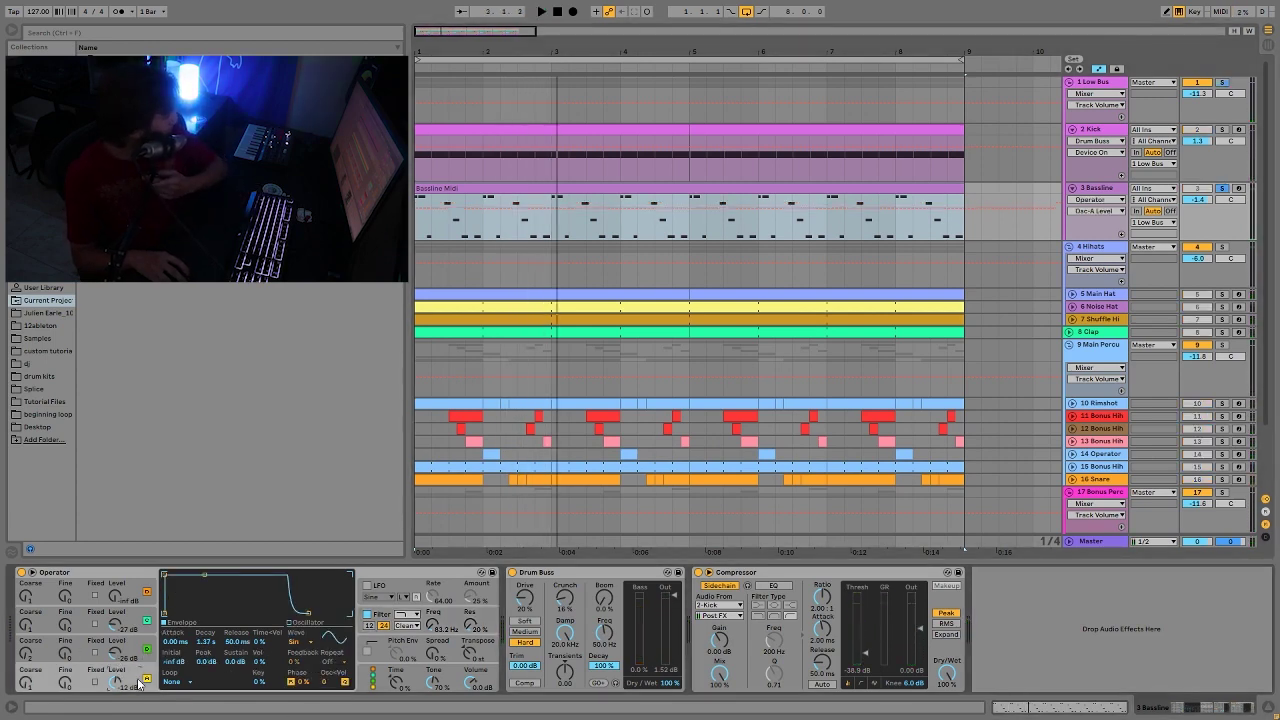
click(130, 648)
click(127, 610)
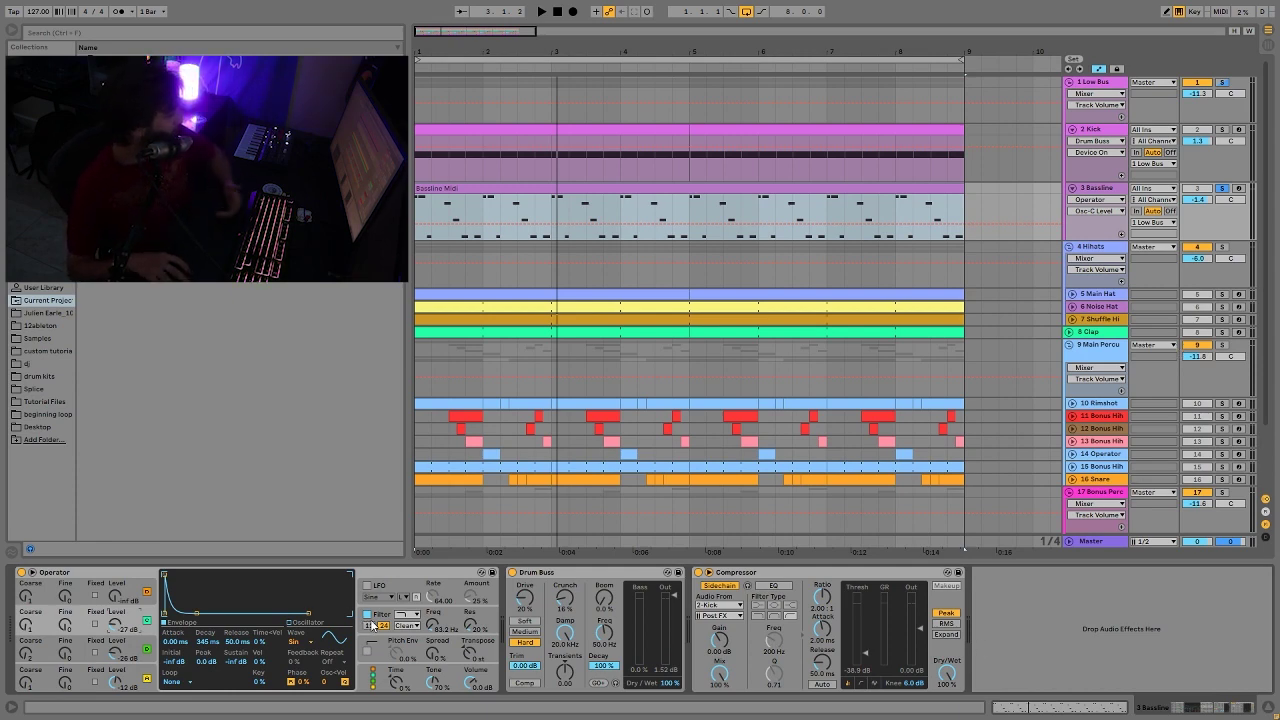
Review the envelopes of oscillators A, B and C in the bassline's Operator once more
click(134, 672)
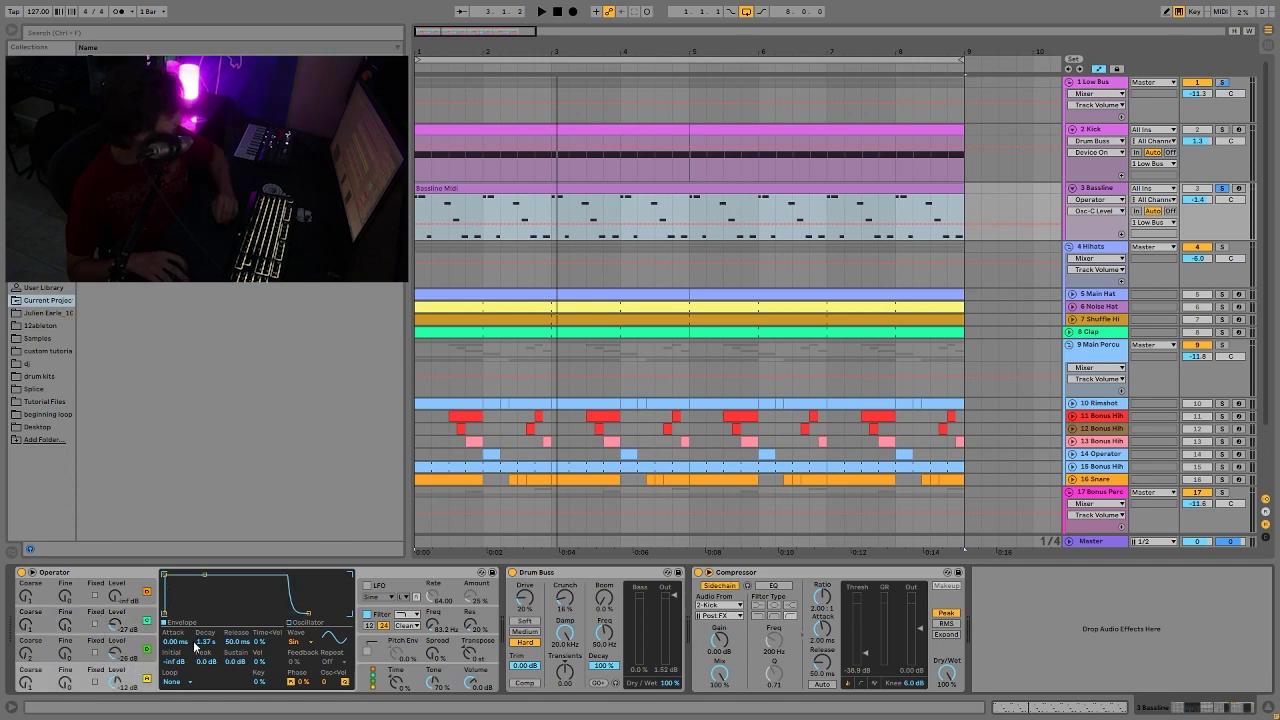
click(142, 646)
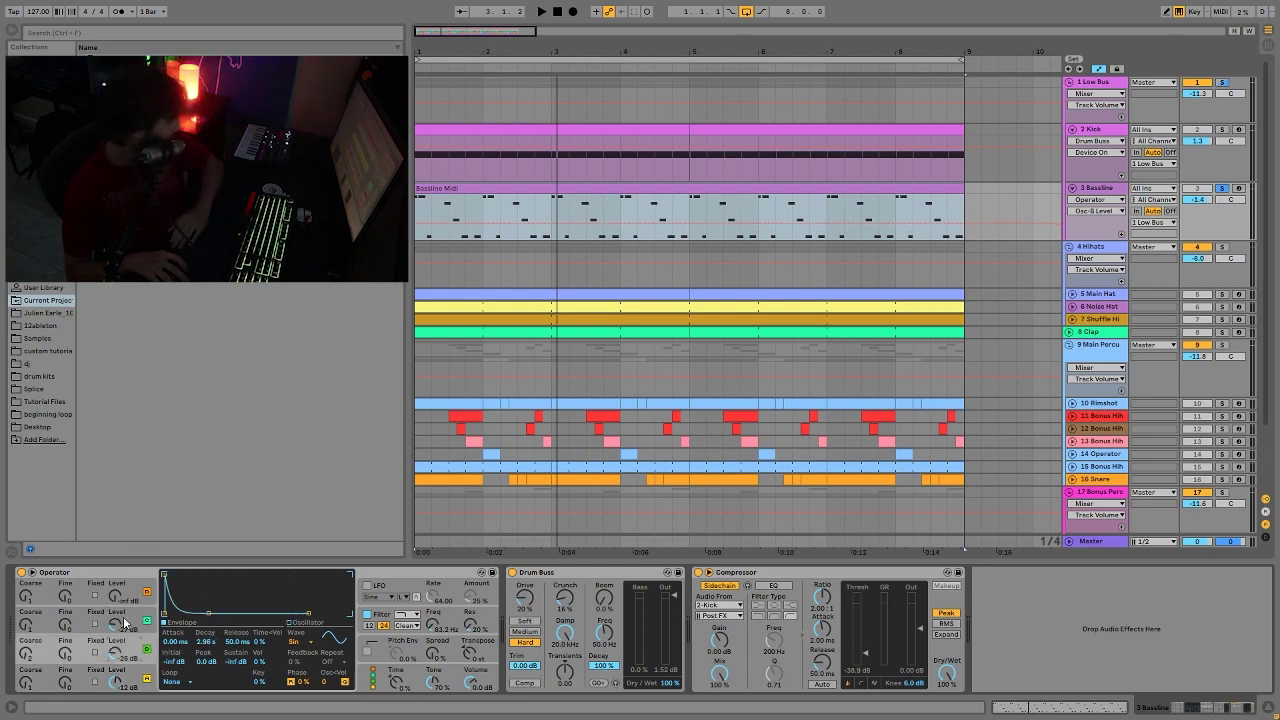
click(124, 622)
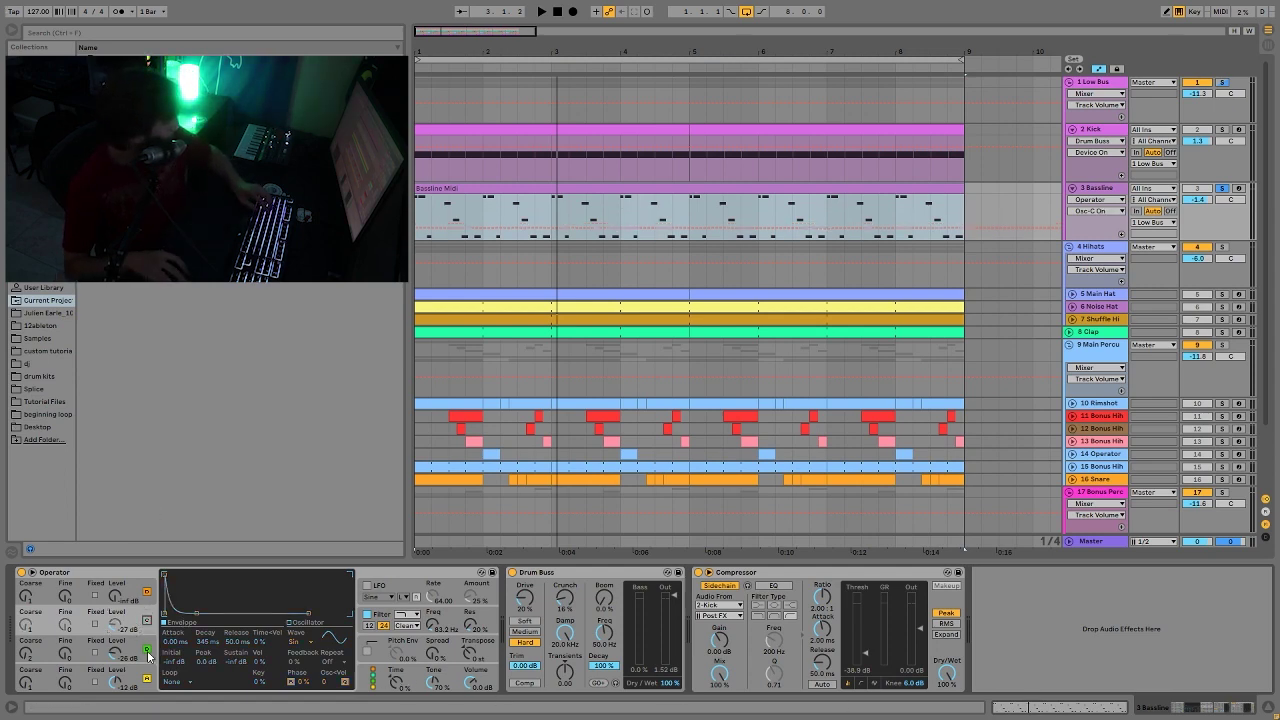
Audition the soloed bassline with Operator's oscillators B and C switched off, and show the filter's envelope
click(148, 650)
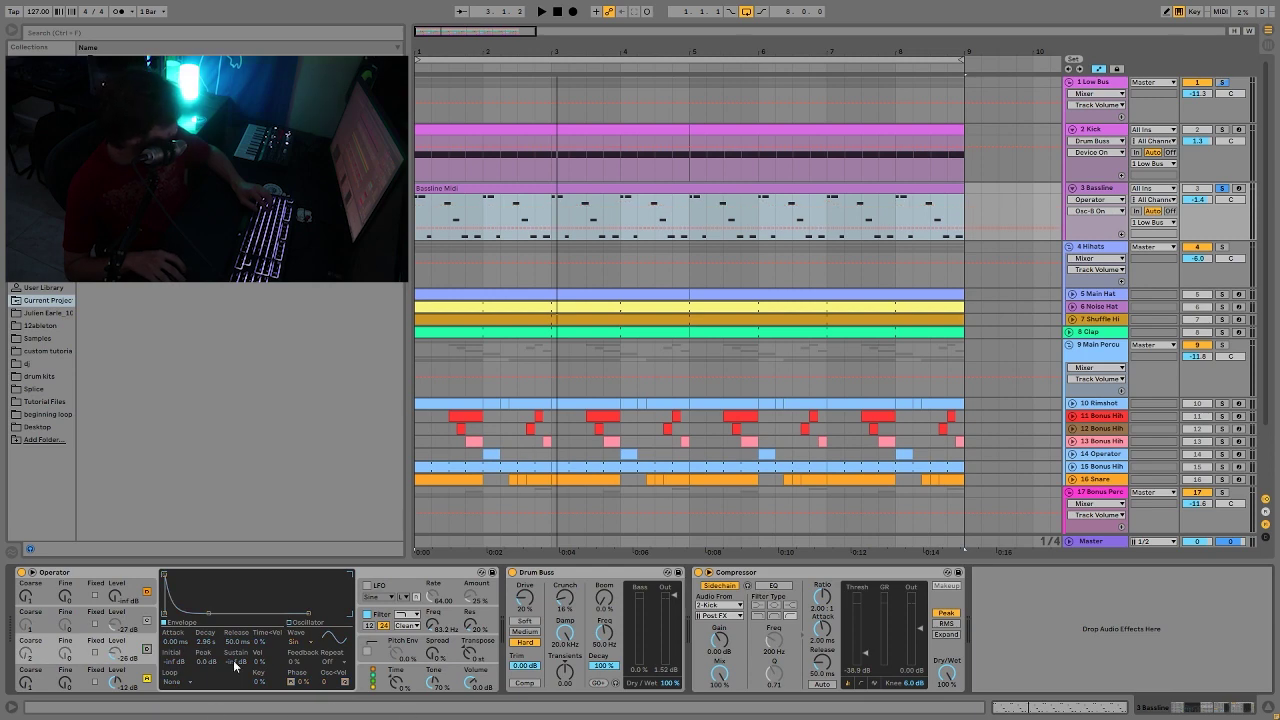
click(368, 614)
key(space)
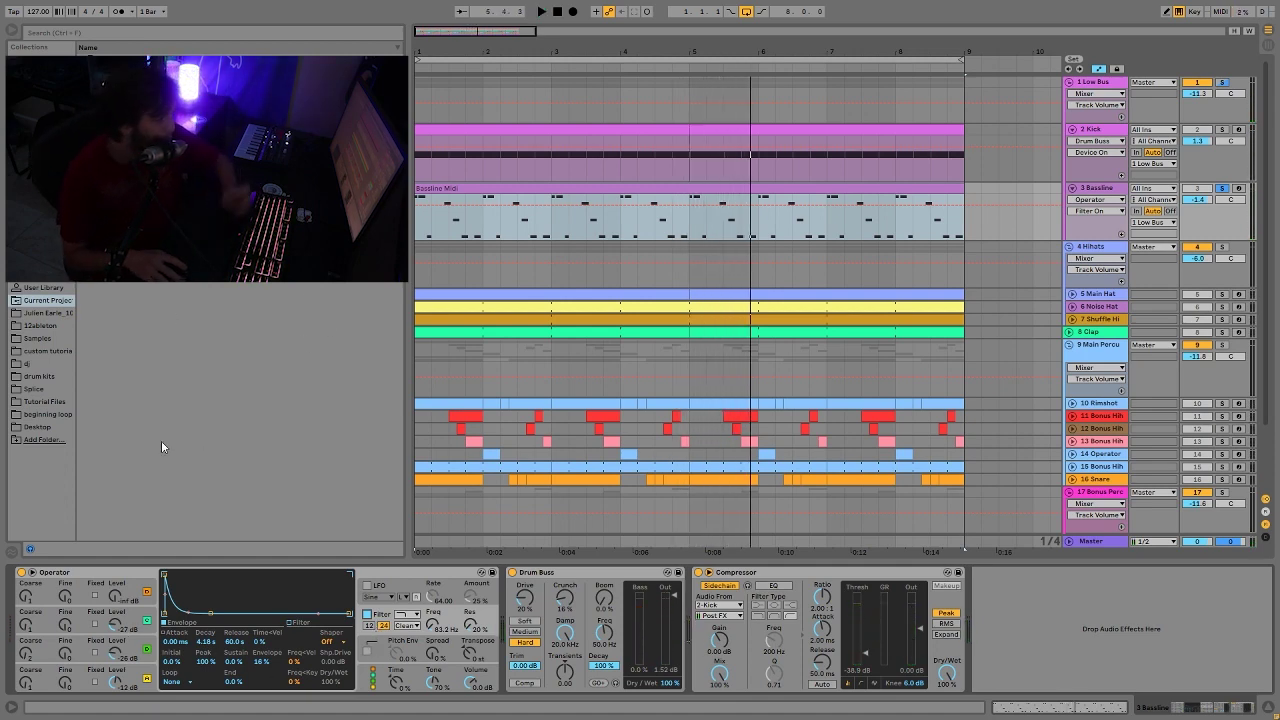
Show oscillator C's envelope and play short passages of the bassline with all its oscillators enabled
click(133, 623)
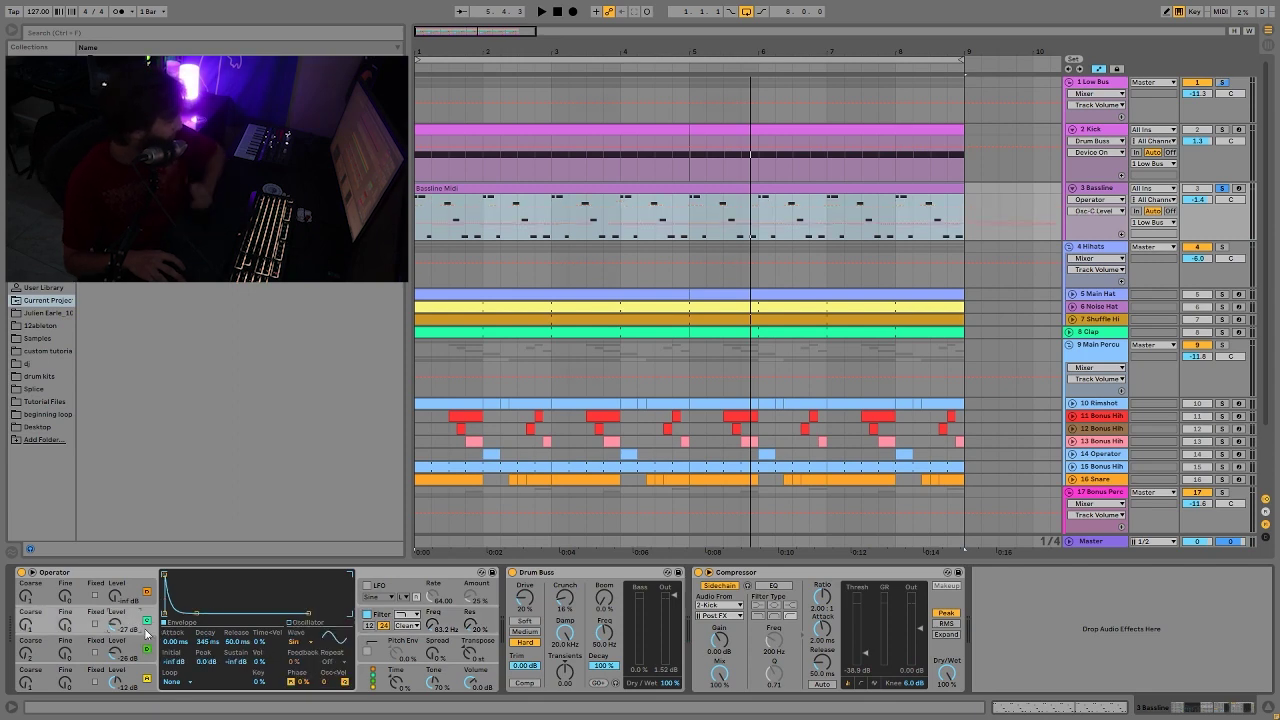
key(space)
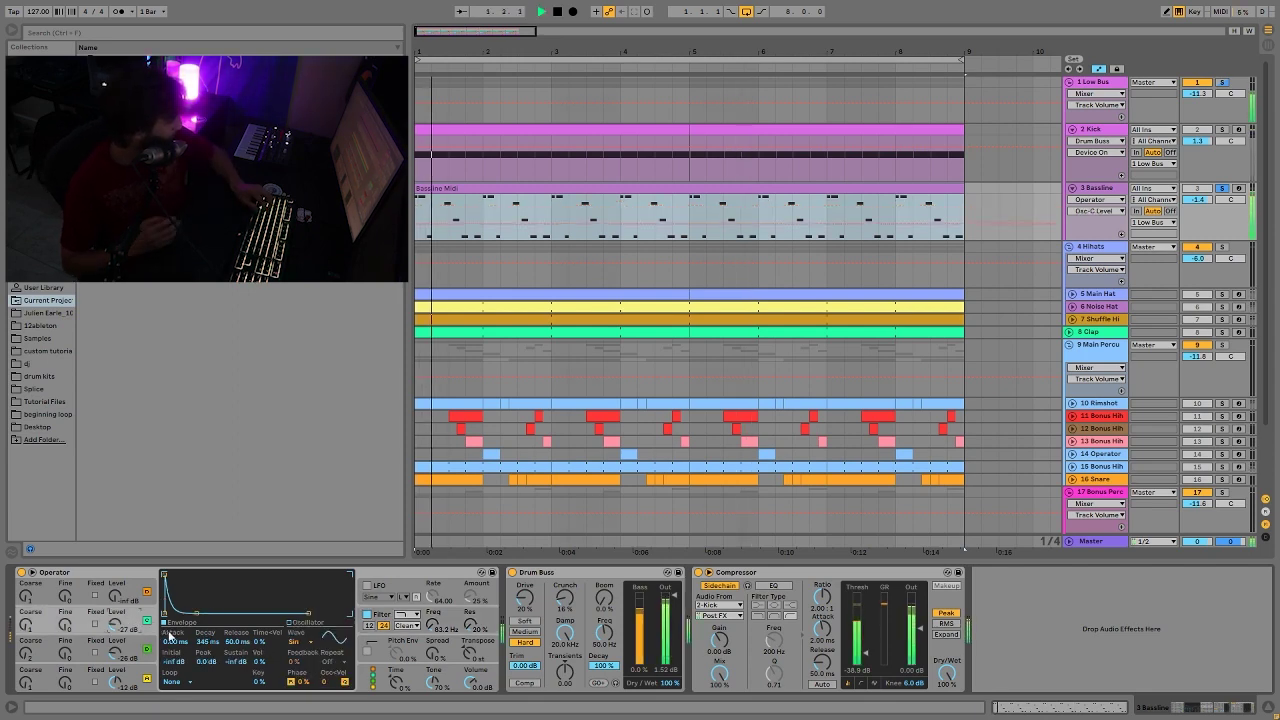
key(space)
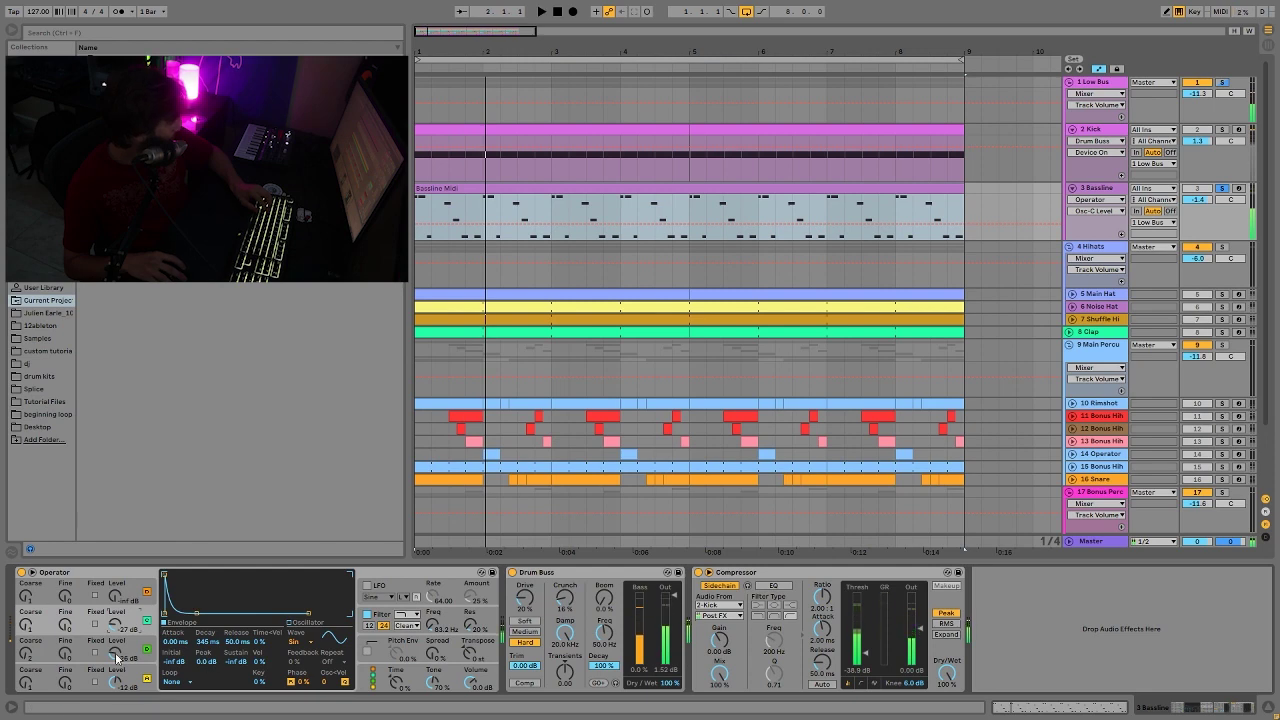
key(space)
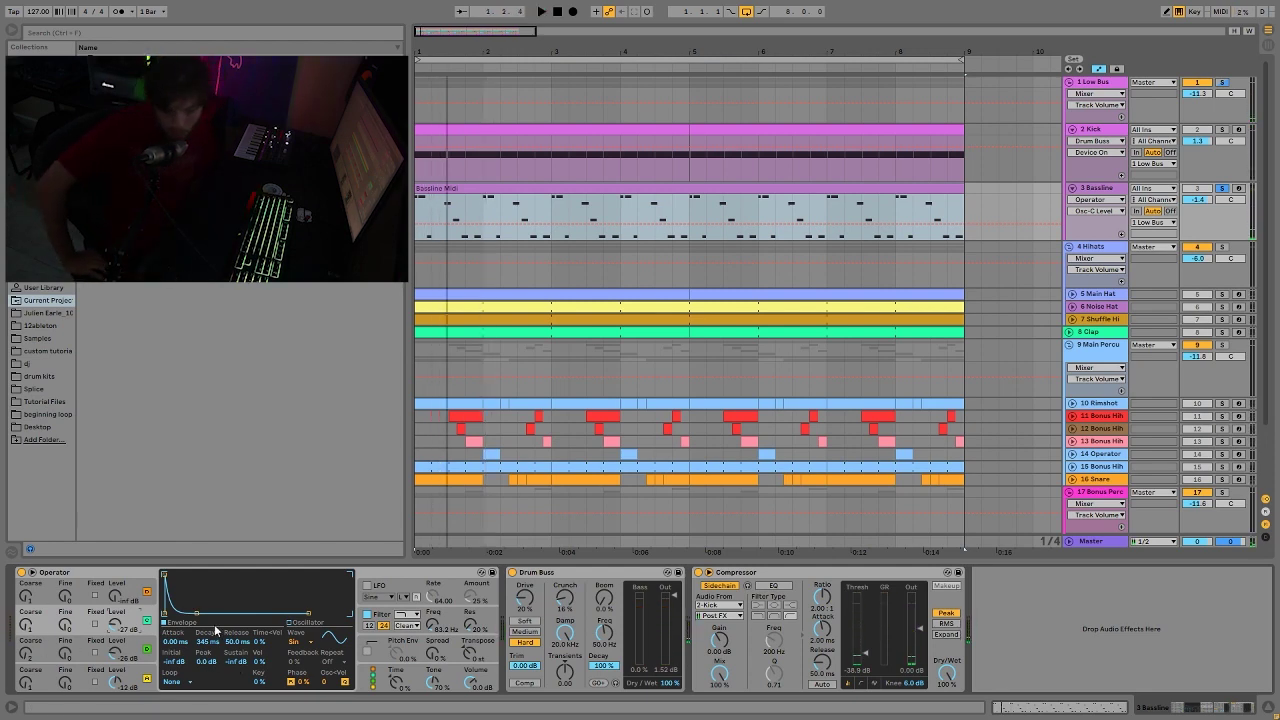
key(space)
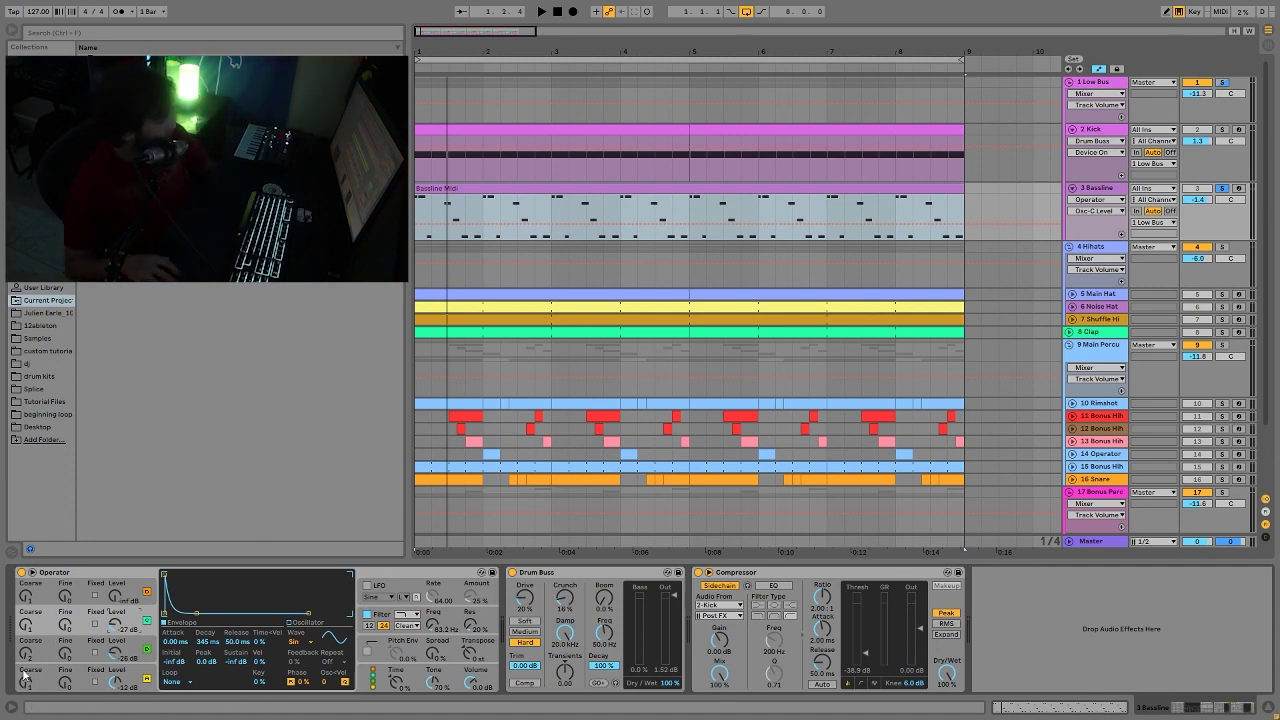
Inspect oscillator B's envelope and the filter's envelope in Operator, and play the start of the bassline
click(80, 597)
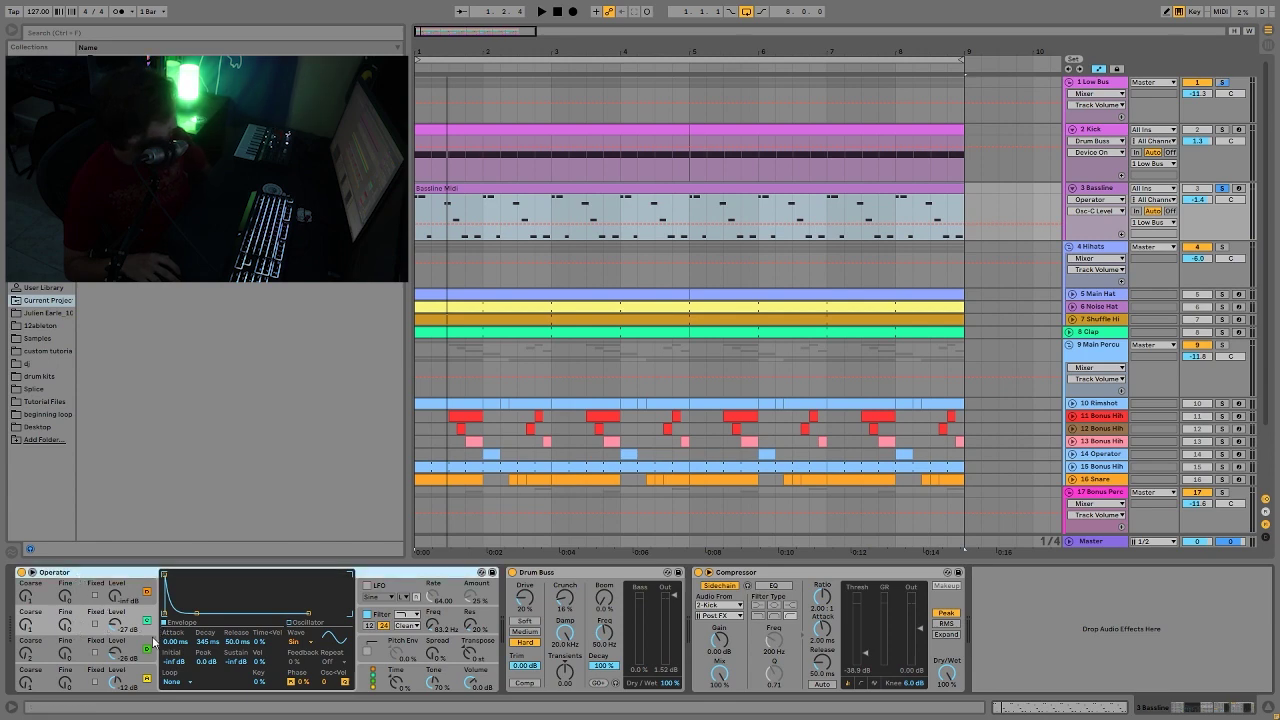
click(740, 261)
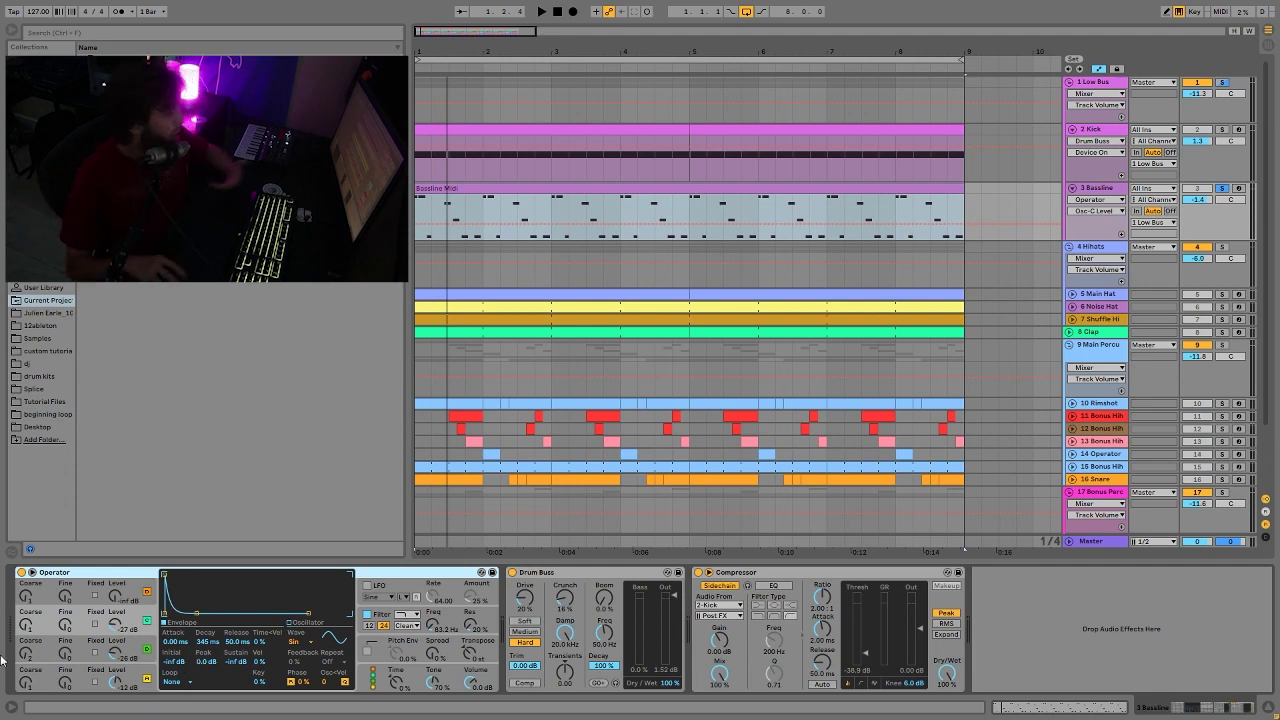
click(140, 645)
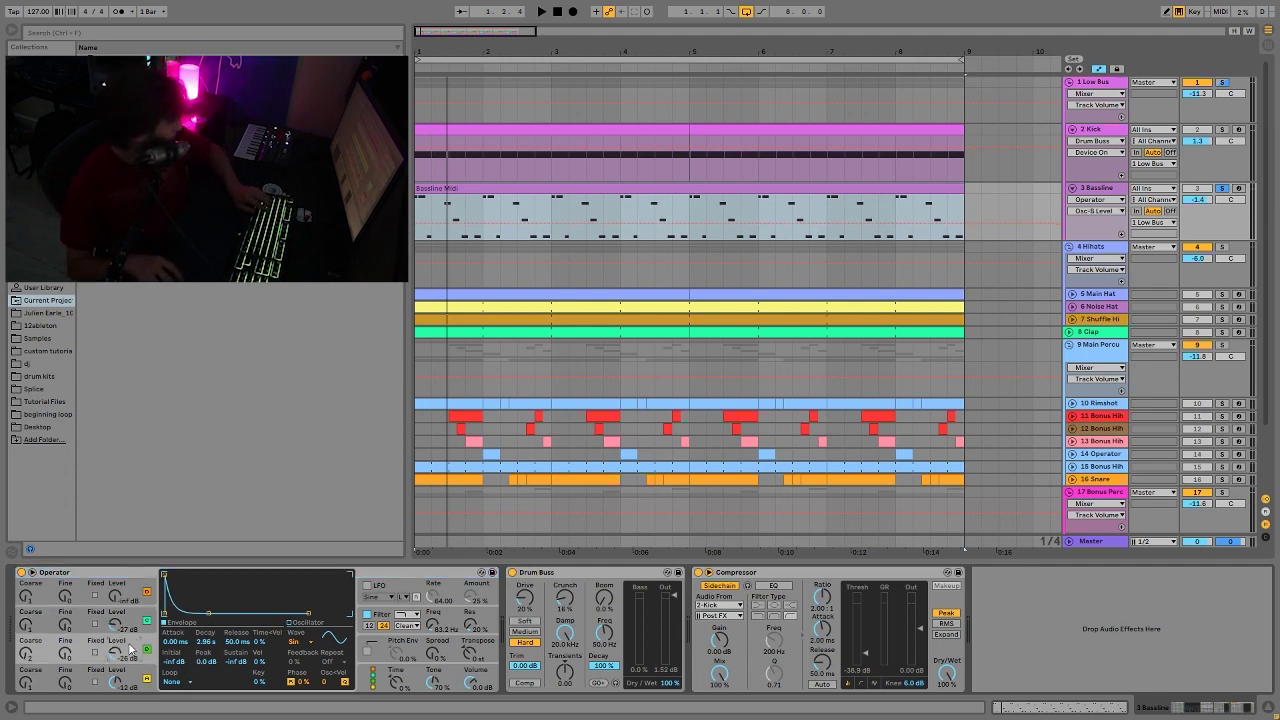
click(382, 614)
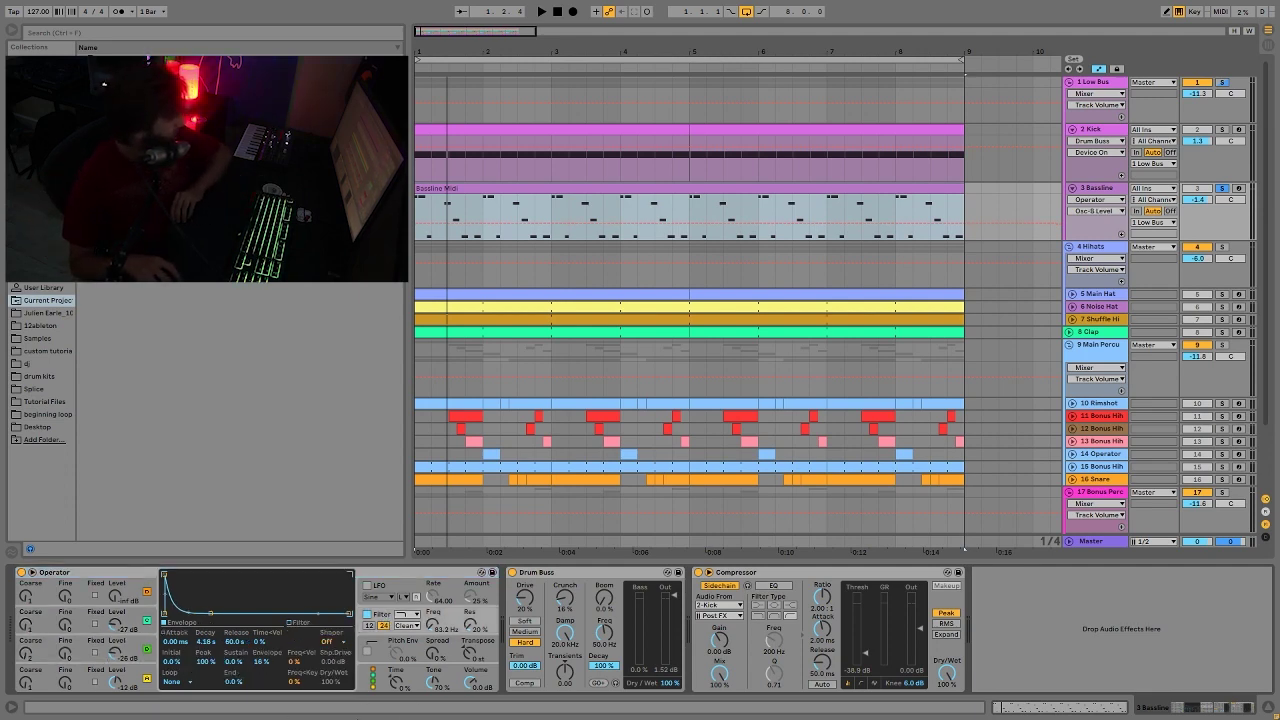
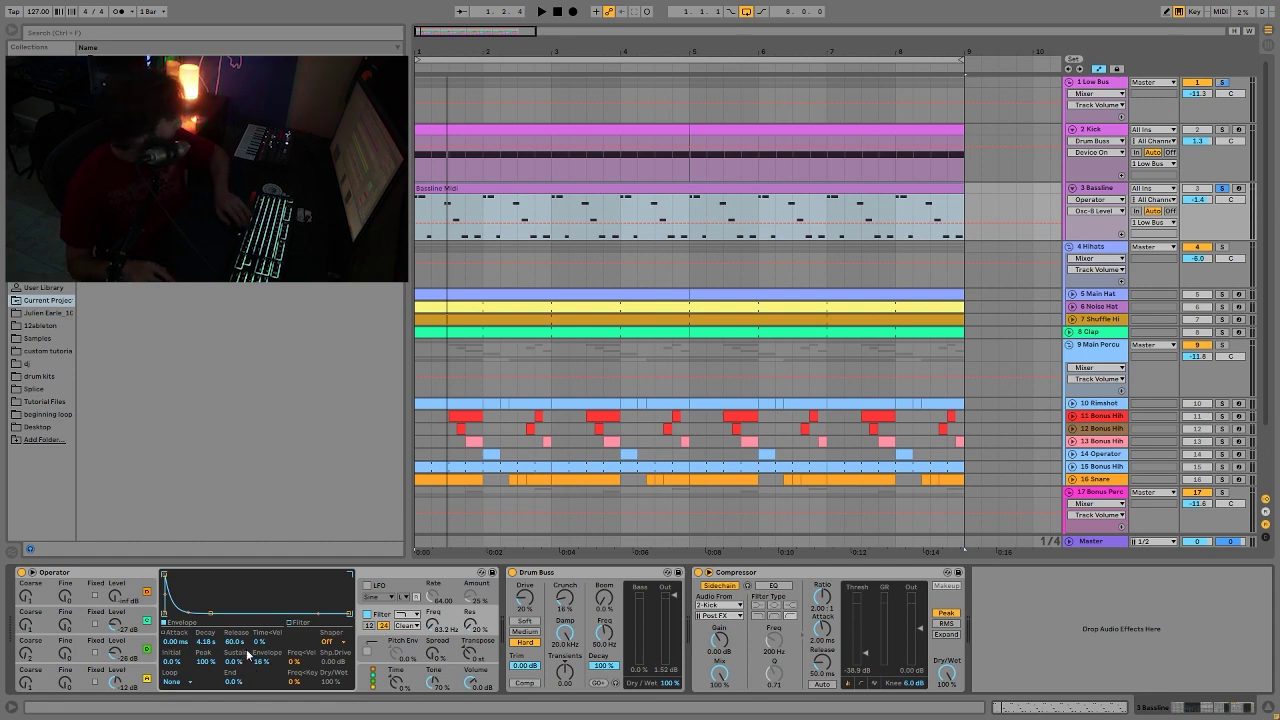
key(space)
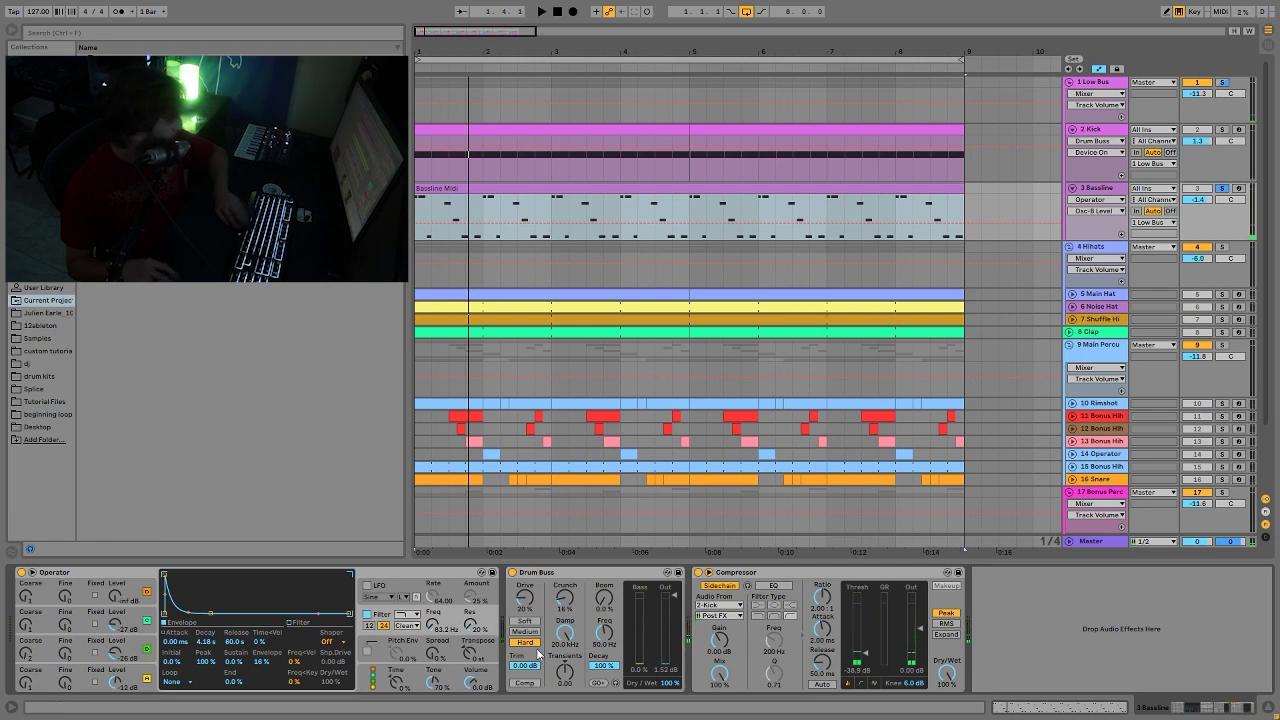
Play the soloed bassline with its Drum Buss selected to hear what the device adds
click(626, 581)
key(space)
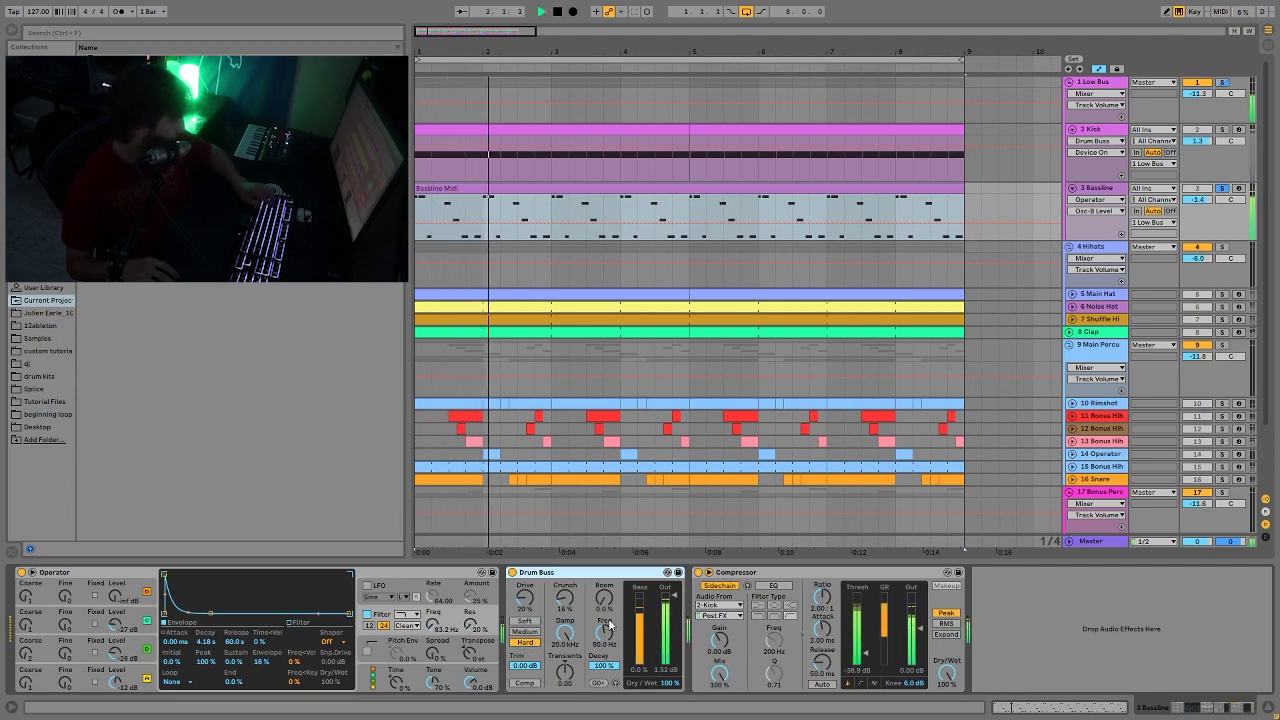
key(space)
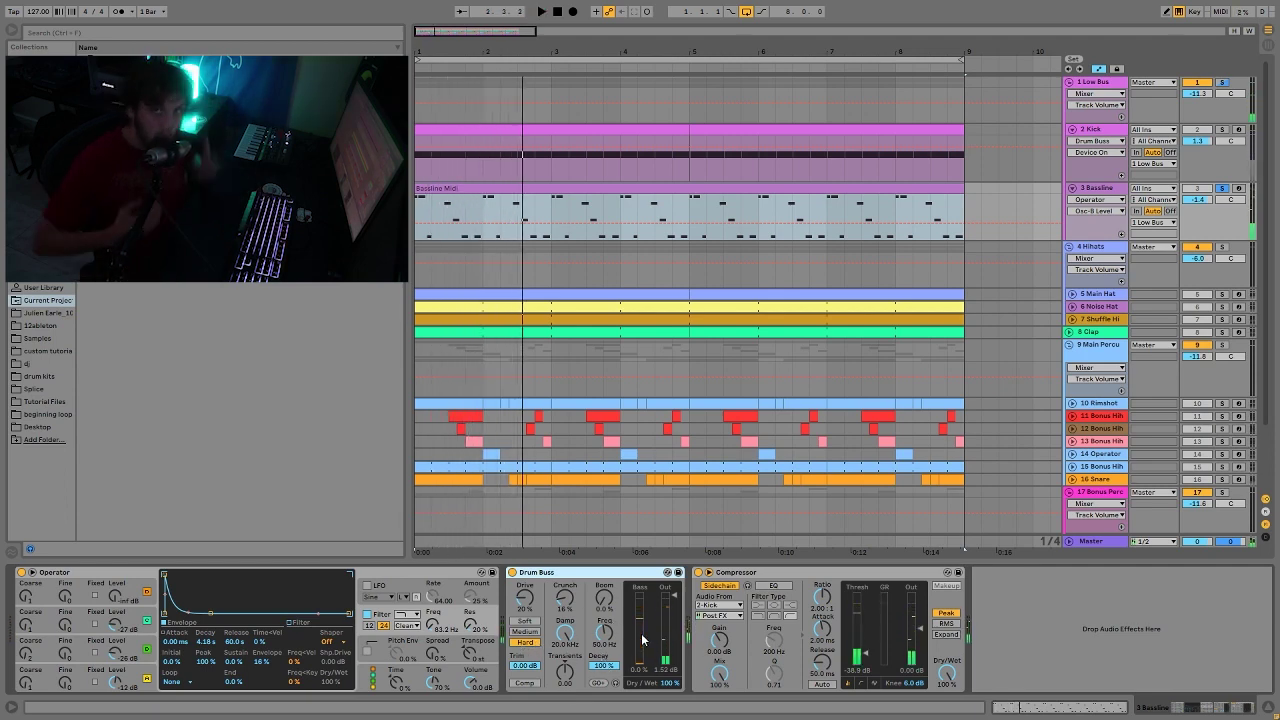
Compare the Medium and Hard drive types of the bassline's Drum Buss during playback, ending on Hard
click(526, 632)
key(space)
click(526, 642)
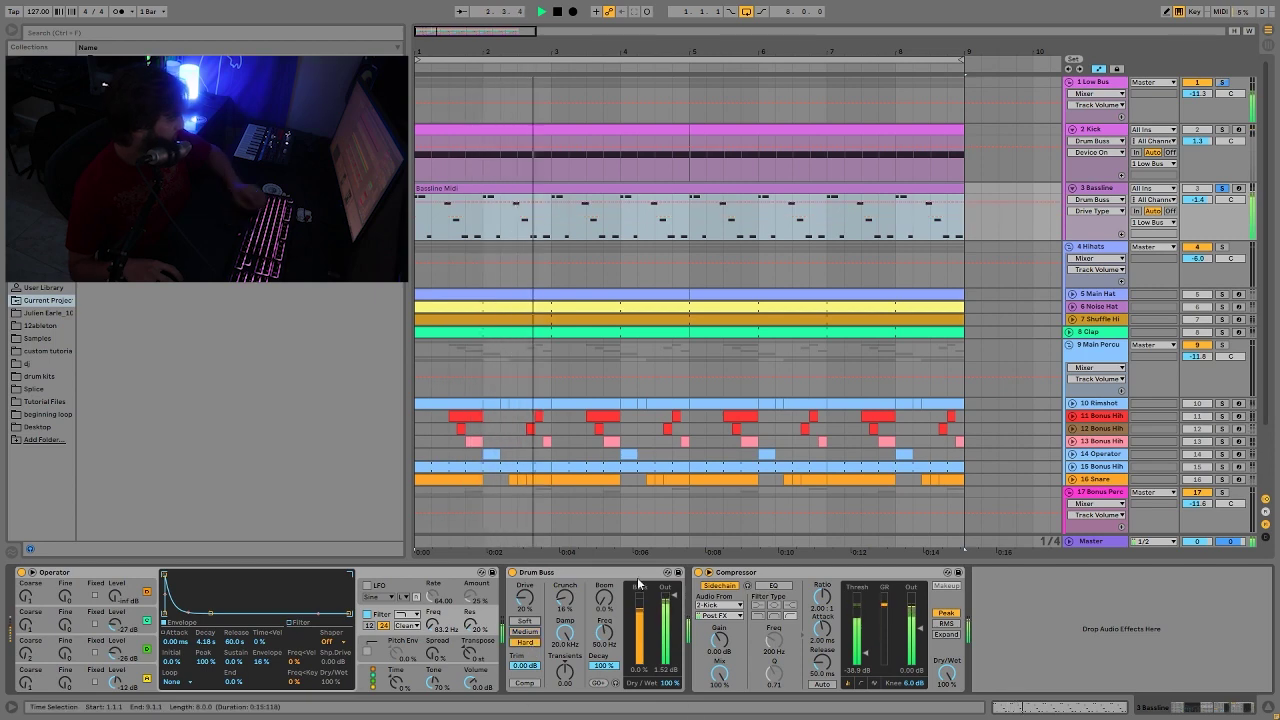
key(space)
key(space)
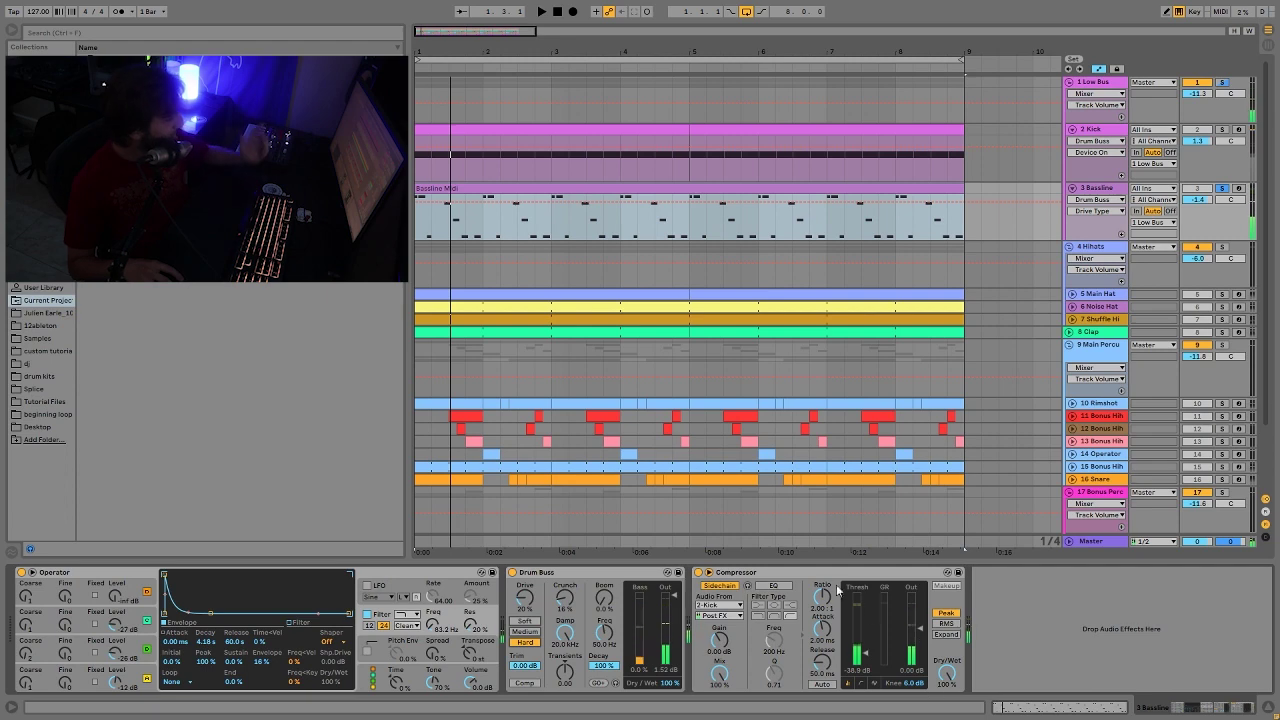
Check the bassline's sidechain Compressor, then solo the Low Bus group and show its Saturator
click(838, 590)
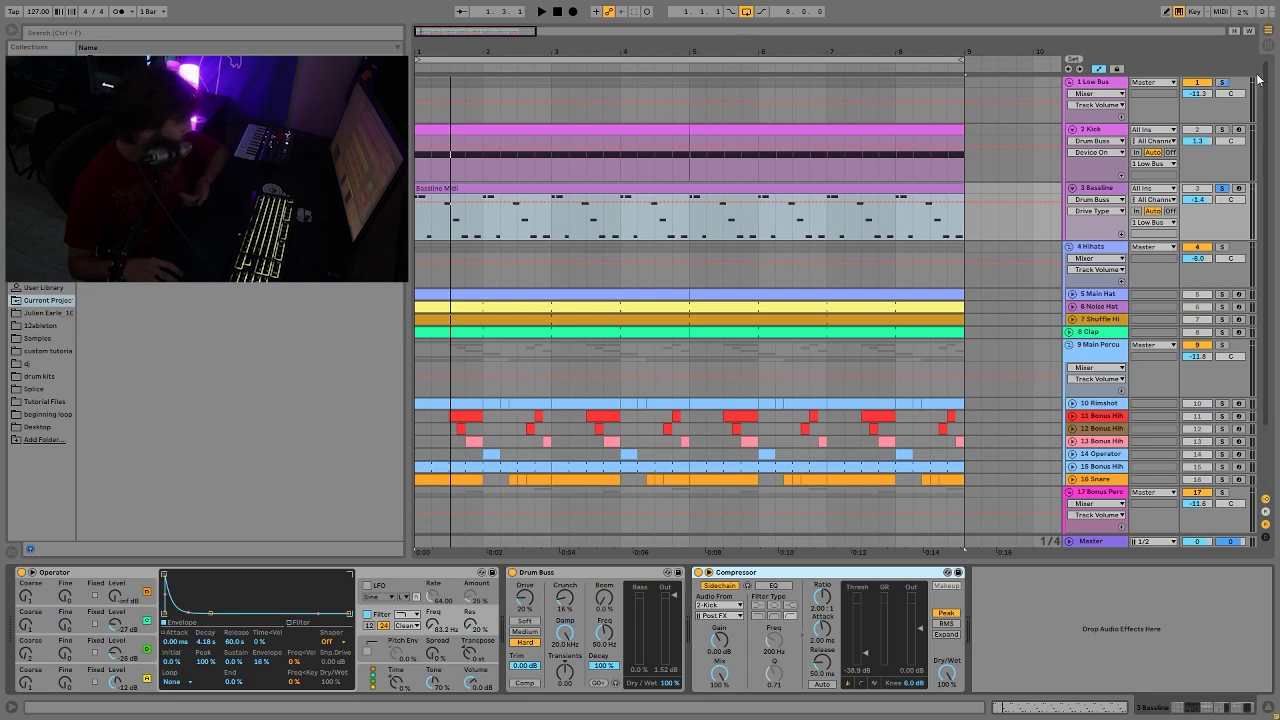
click(1222, 83)
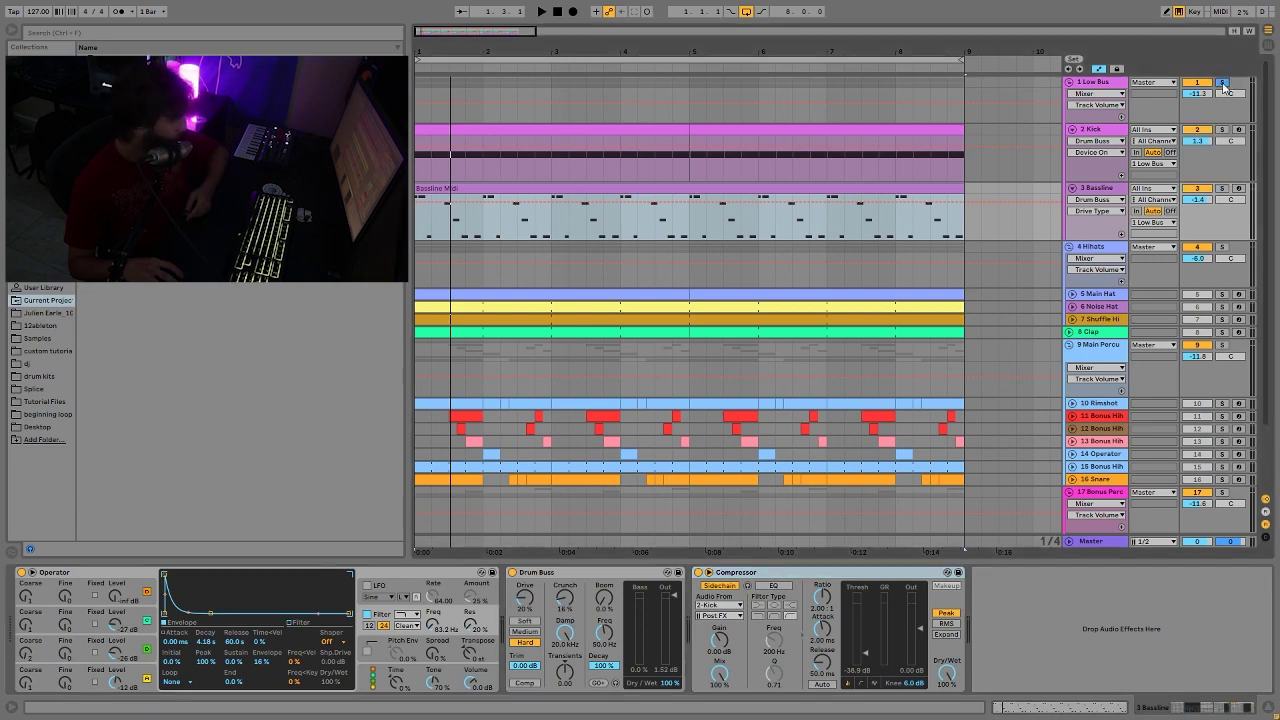
click(1108, 88)
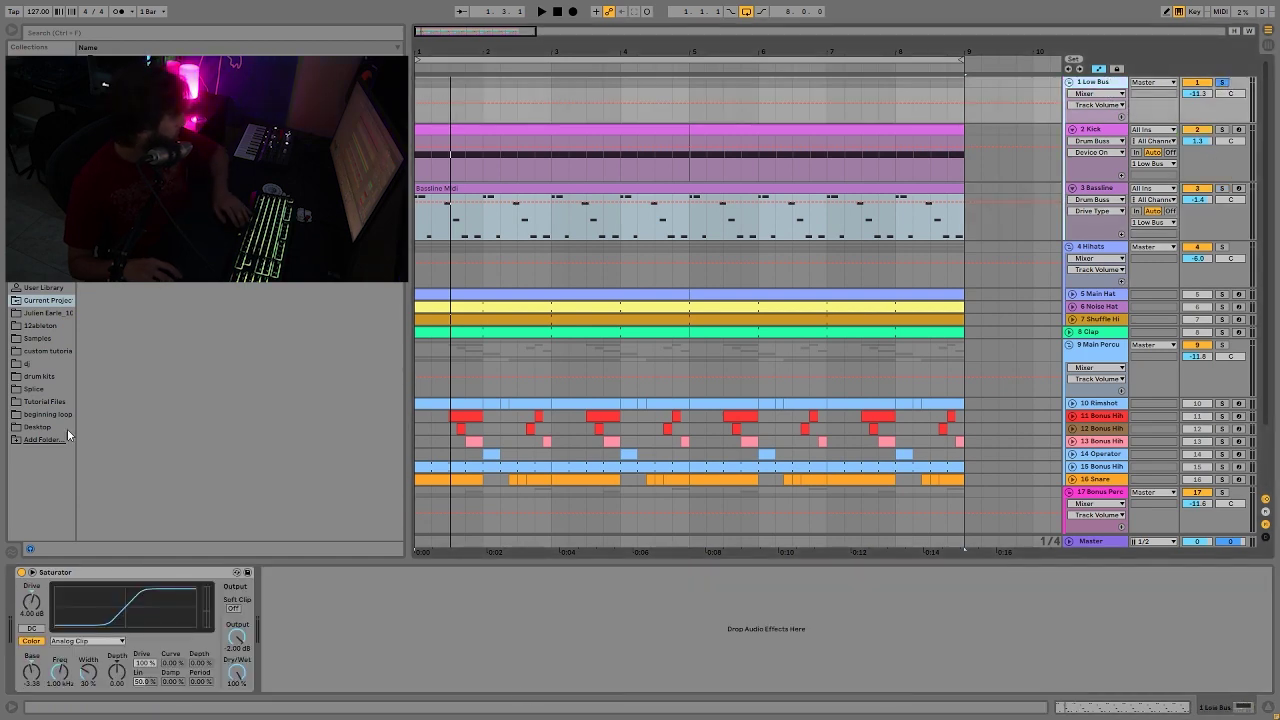
Compare the soloed Low Bus with its Saturator bypassed and active during playback
click(23, 572)
key(space)
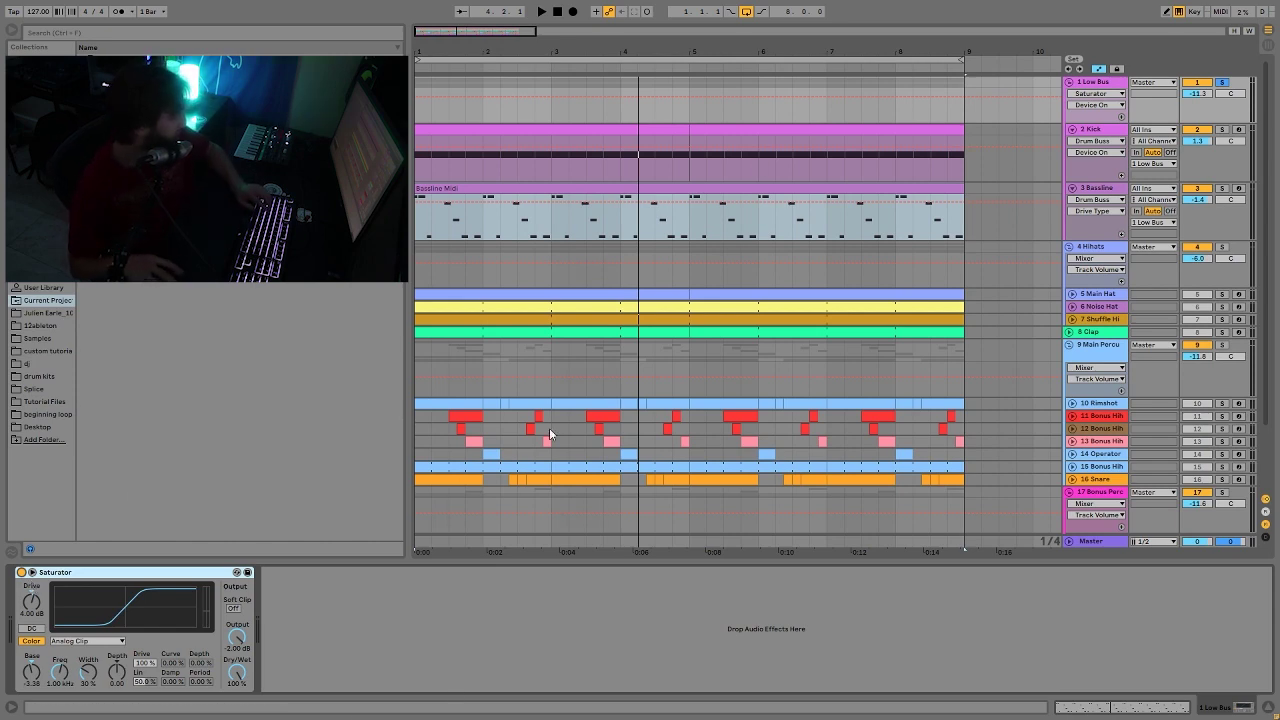
key(space)
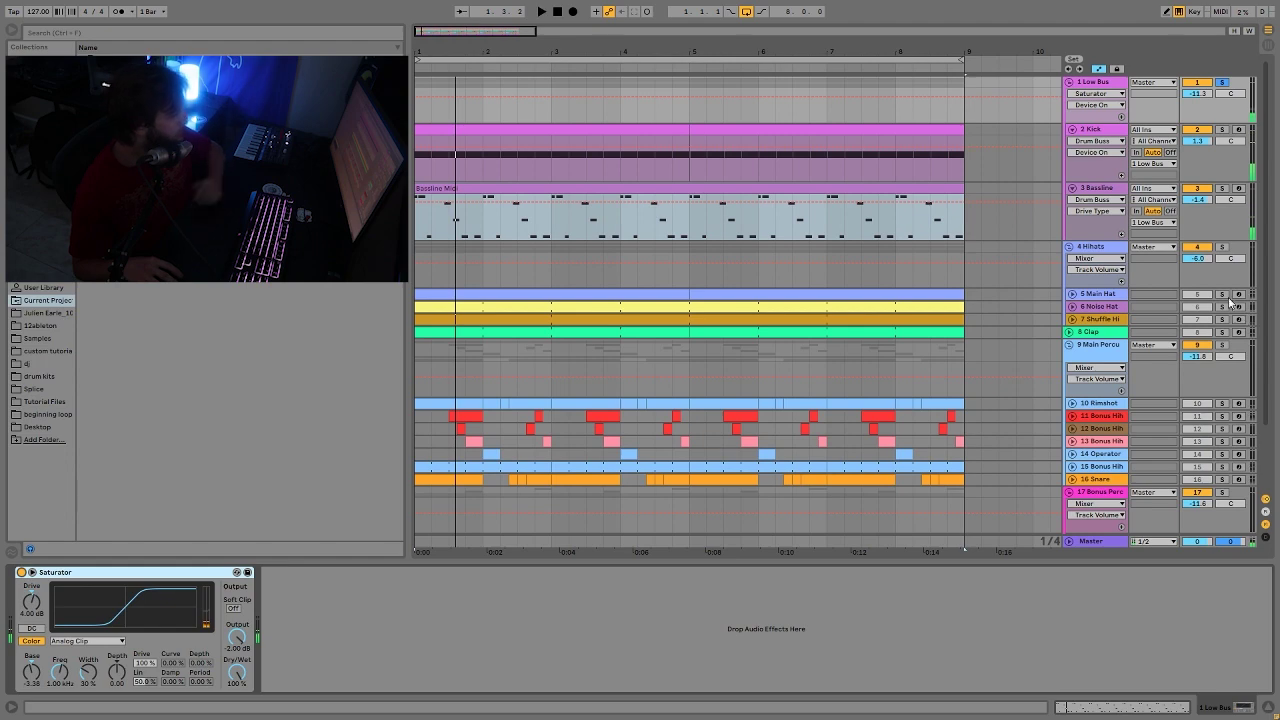
Solo the Main Hat track, show its Instrument Rack and unfold the track to reveal its note pattern
click(1222, 294)
click(1083, 298)
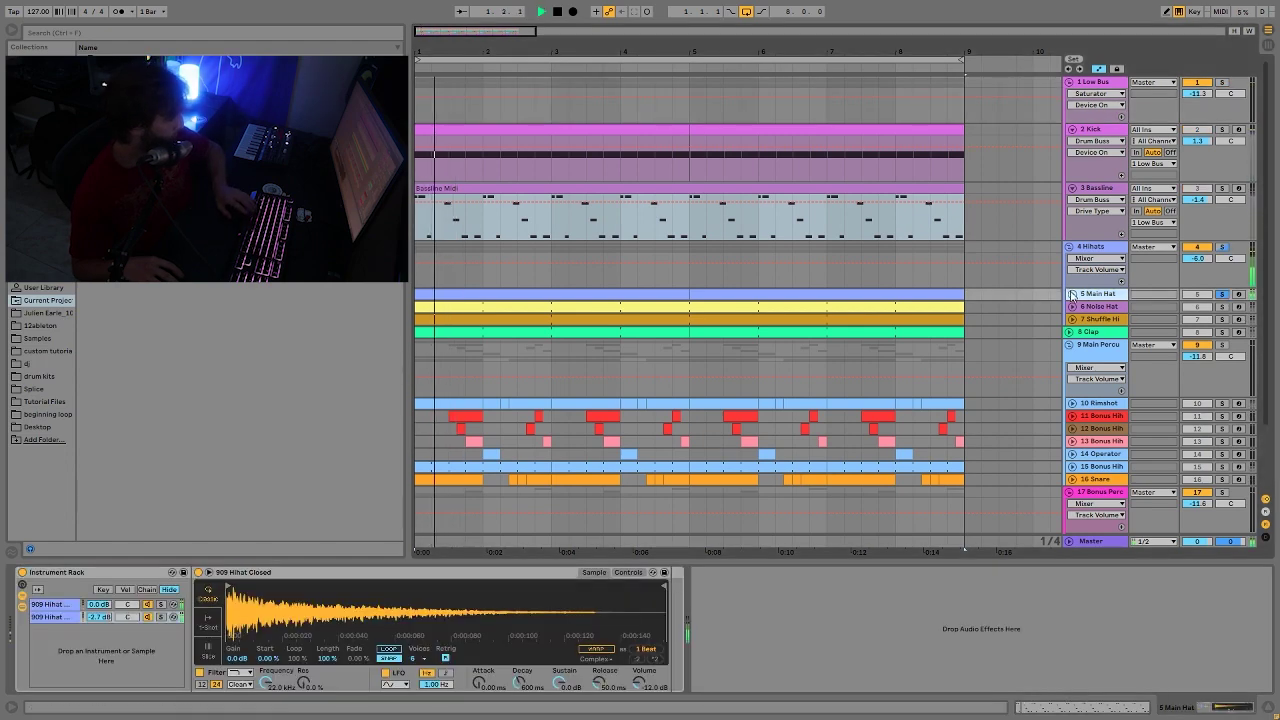
click(1072, 294)
key(space)
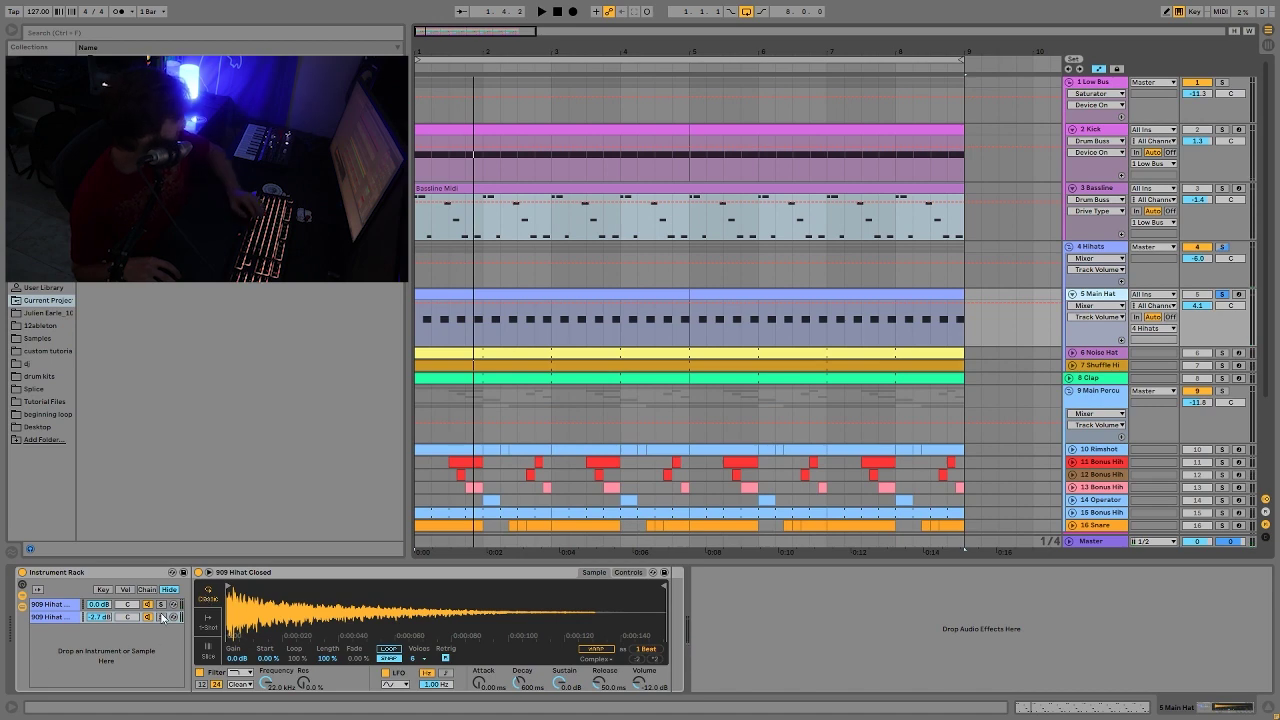
Audition the Main Hat rack's 909 Hihat Closed and 909 Hihat Open chains separately by soloing each one
click(160, 616)
key(space)
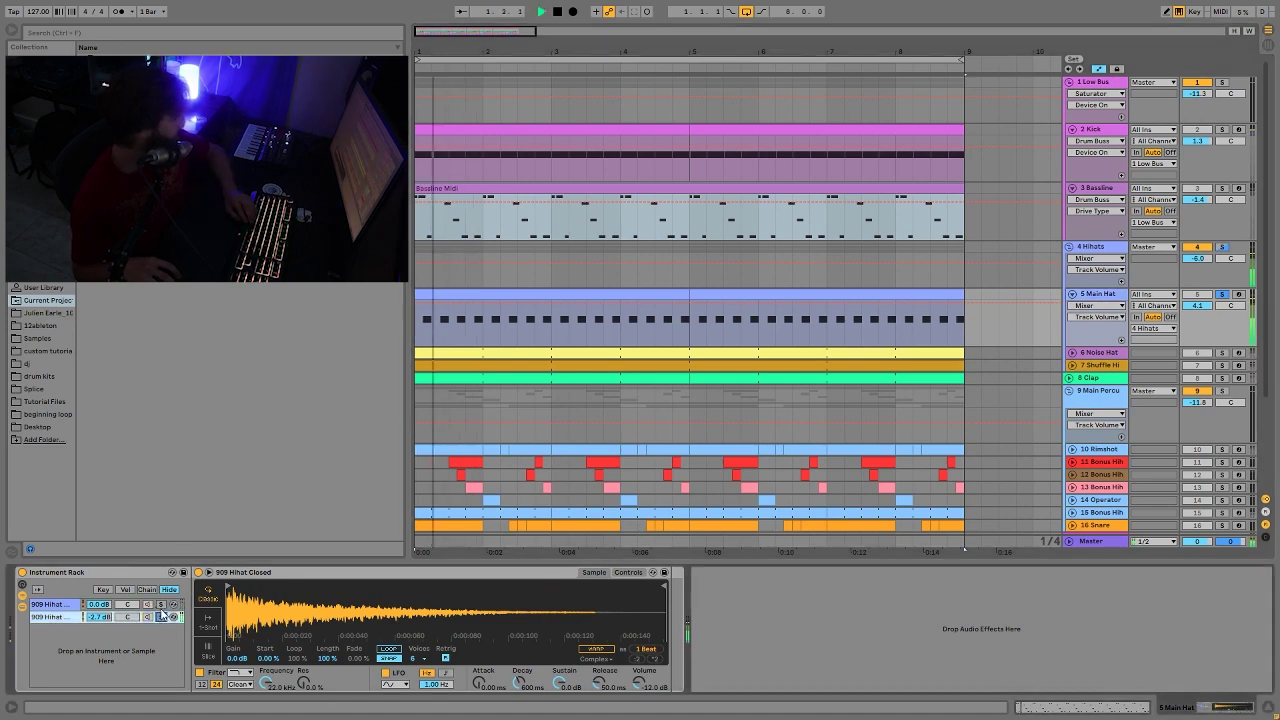
click(163, 616)
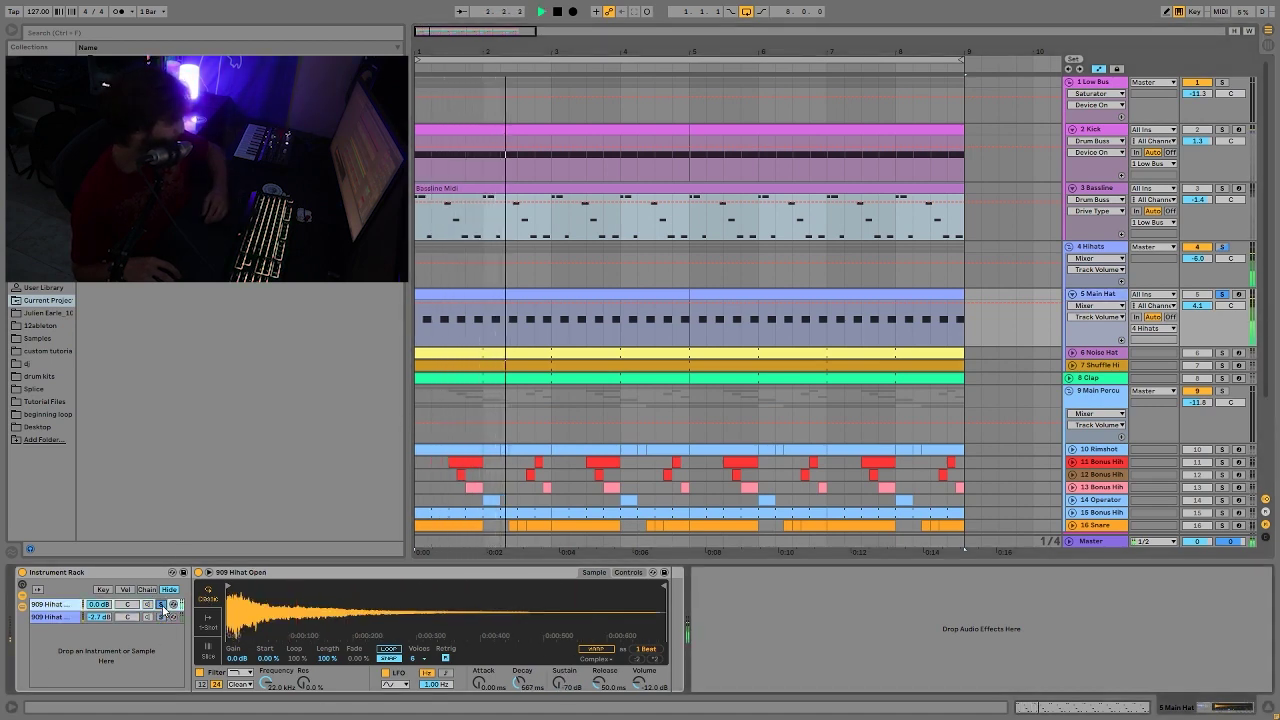
key(space)
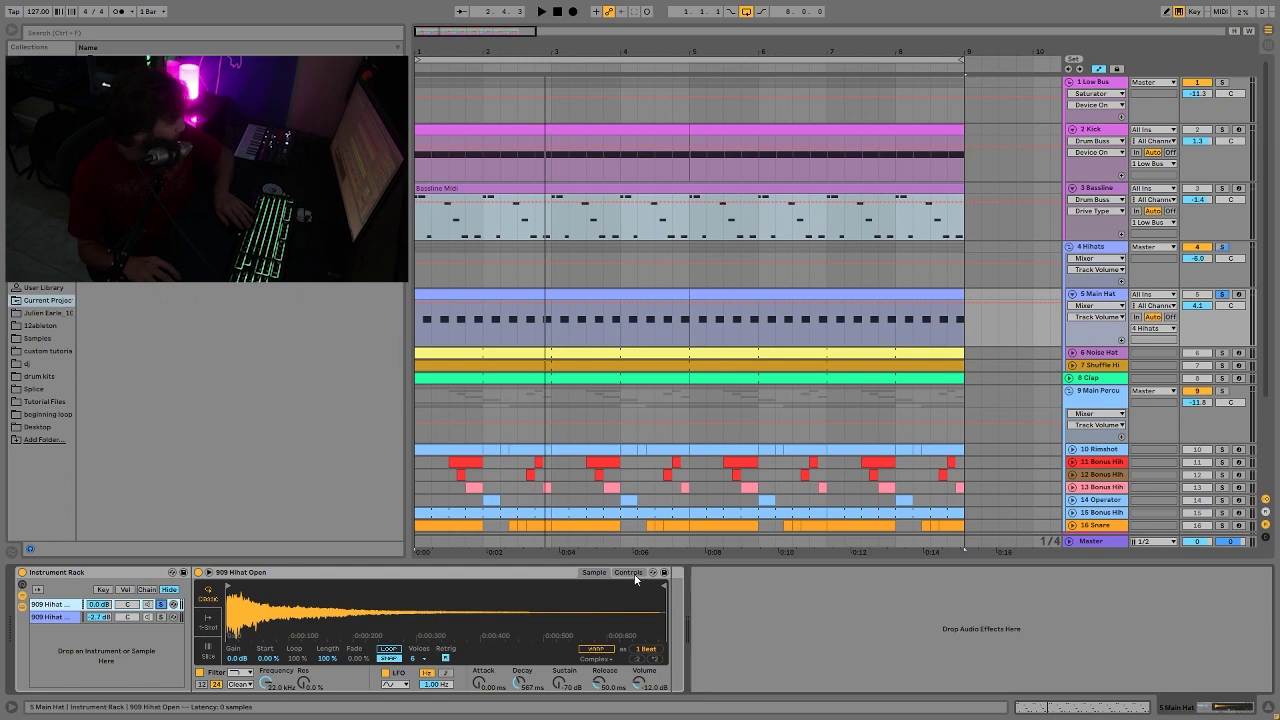
key(space)
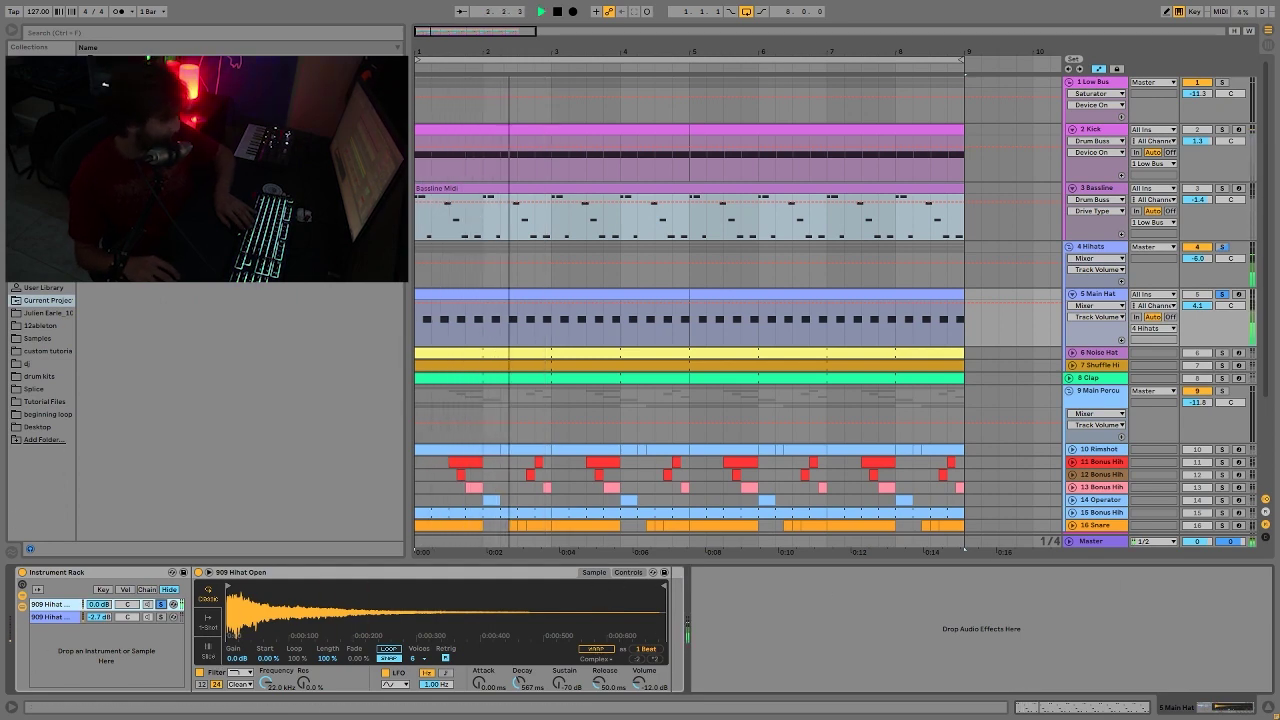
key(space)
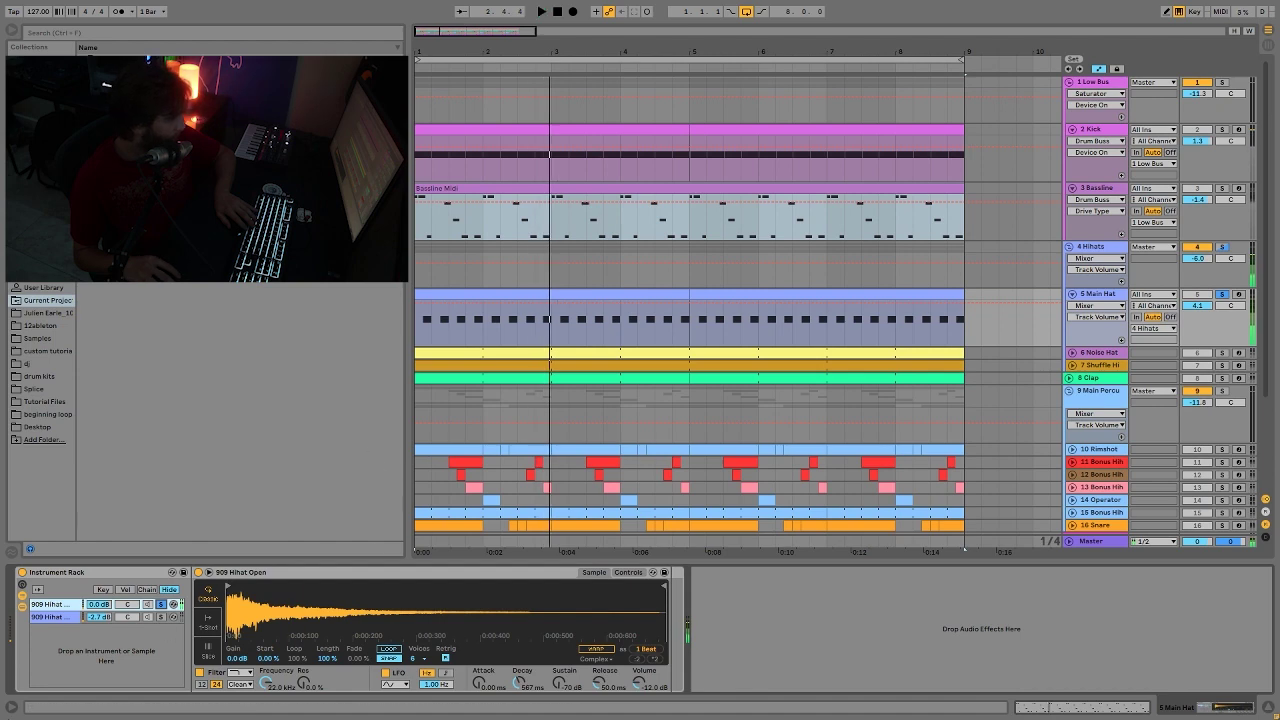
Unsolo the 909 Hihat Open chain and play both hi-hat layers of the Main Hat rack together
click(160, 605)
key(space)
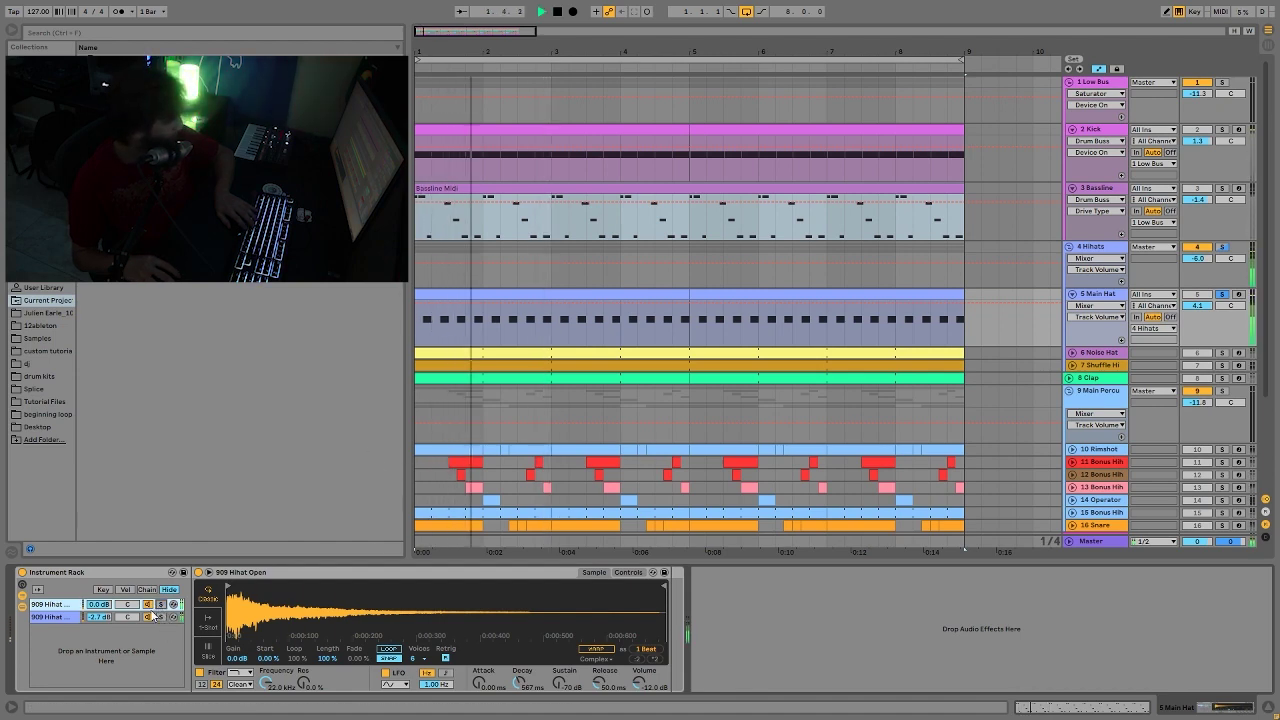
key(space)
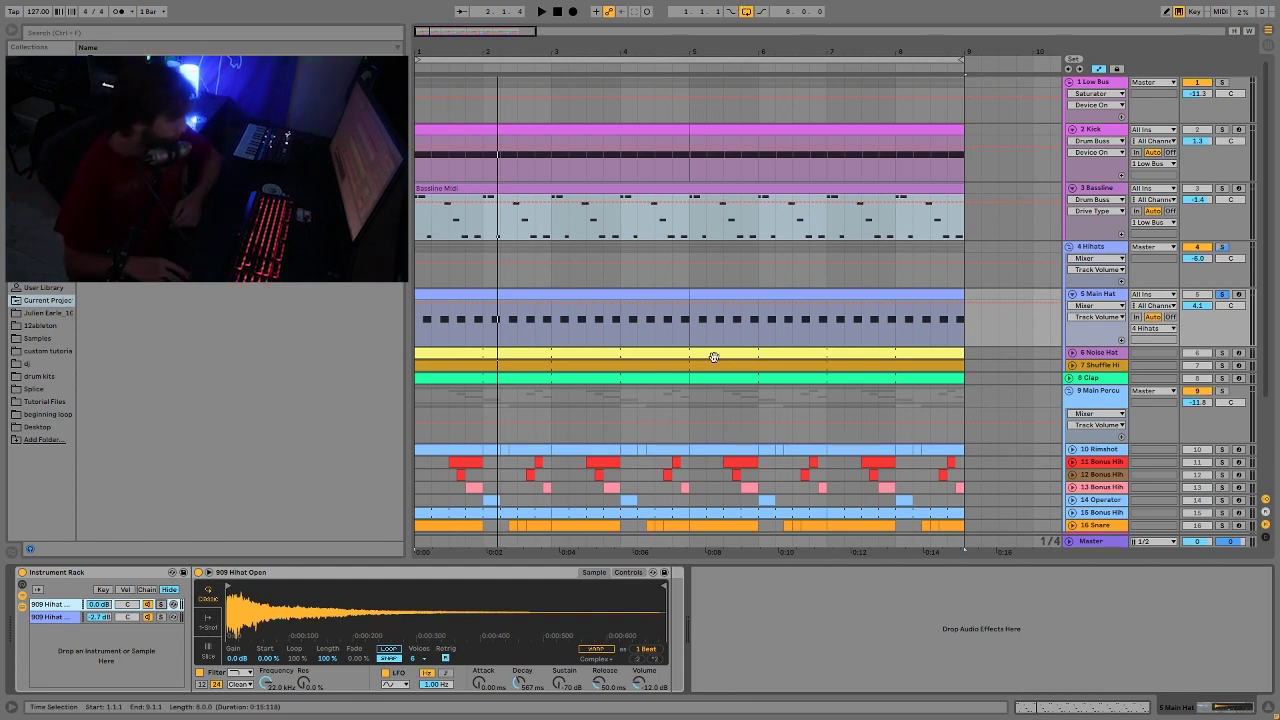
key(space)
key(space)
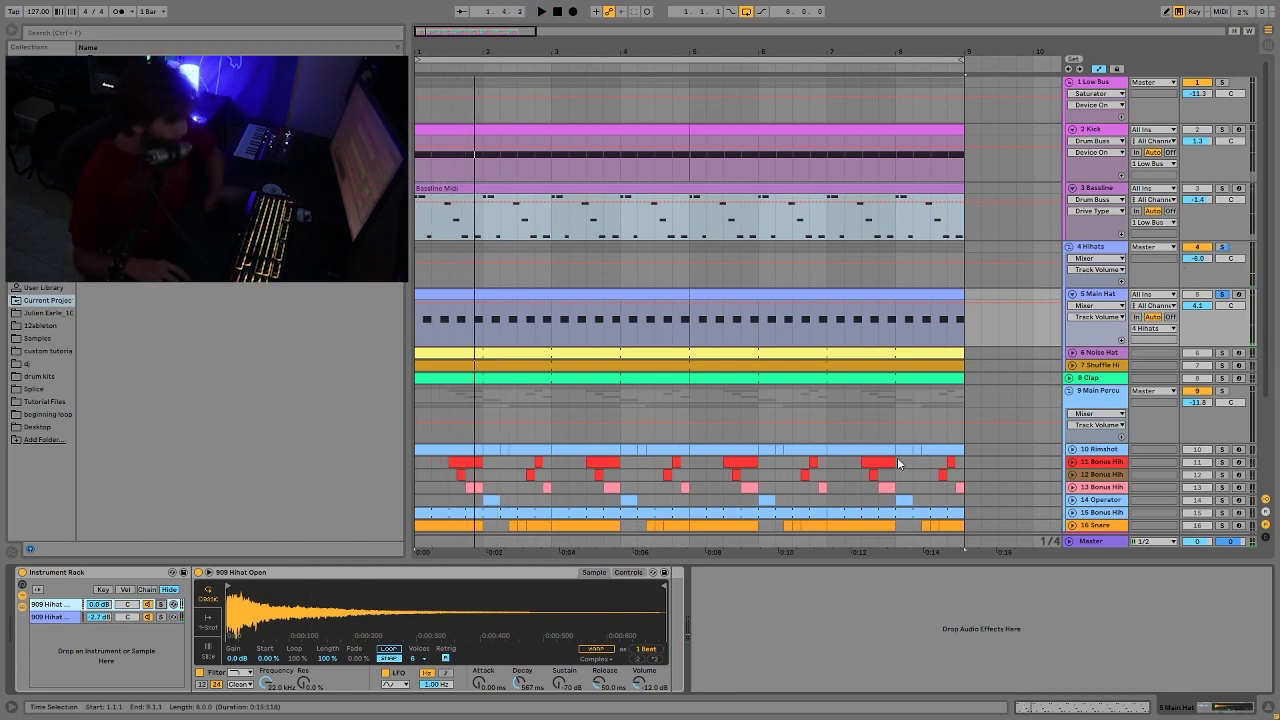
Inspect the Main Hat's two four-bar clips, unsolo the track and play it within the full groove
click(900, 300)
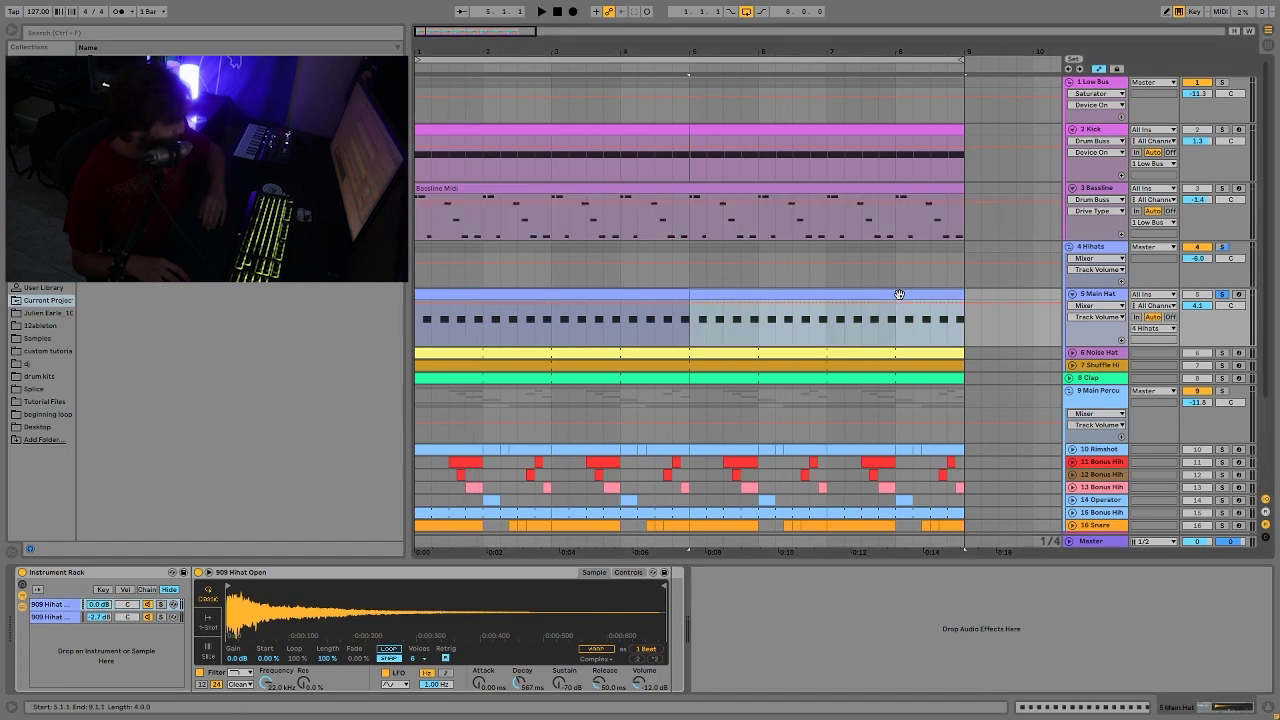
click(660, 310)
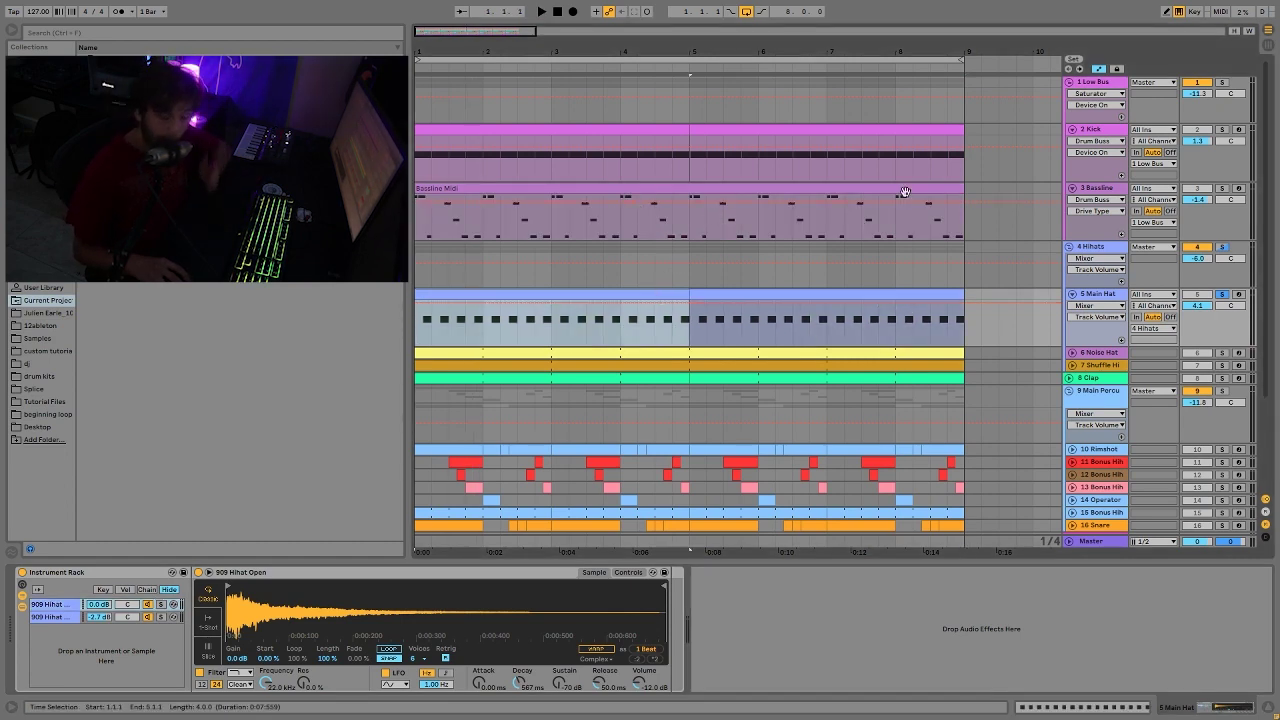
click(1222, 296)
key(space)
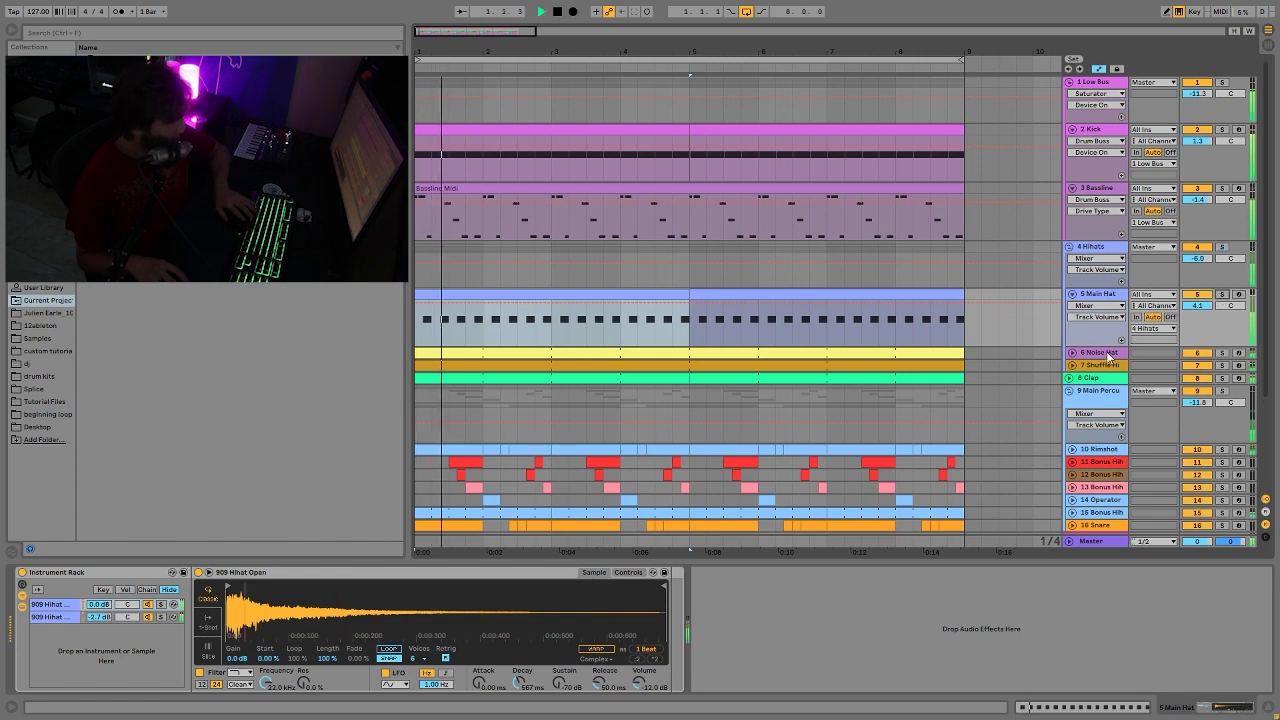
key(Down)
click(1104, 295)
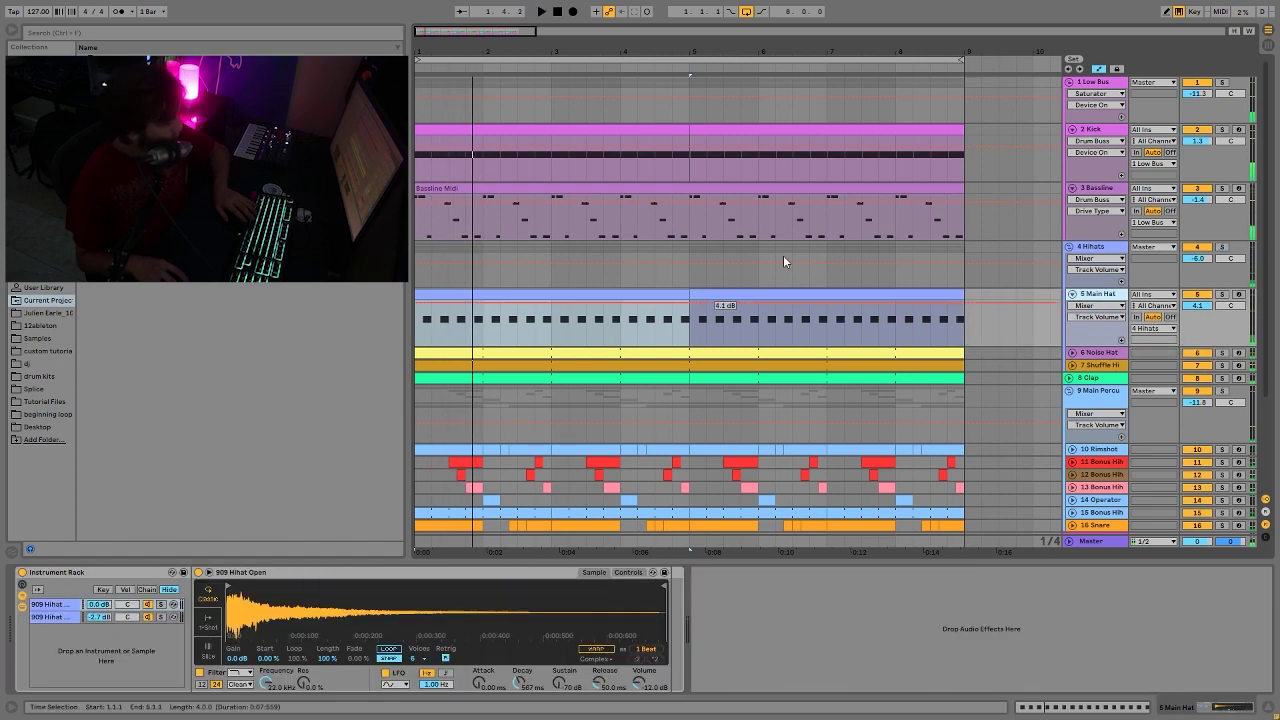
key(space)
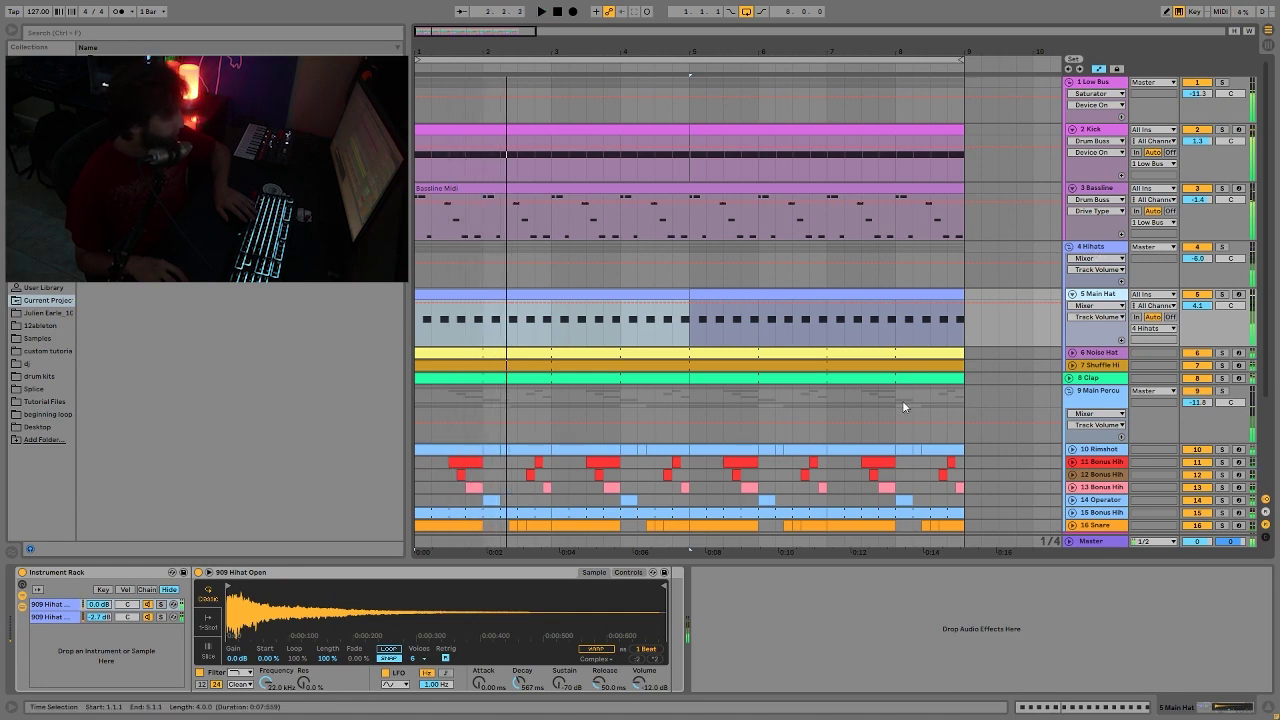
key(space)
key(space)
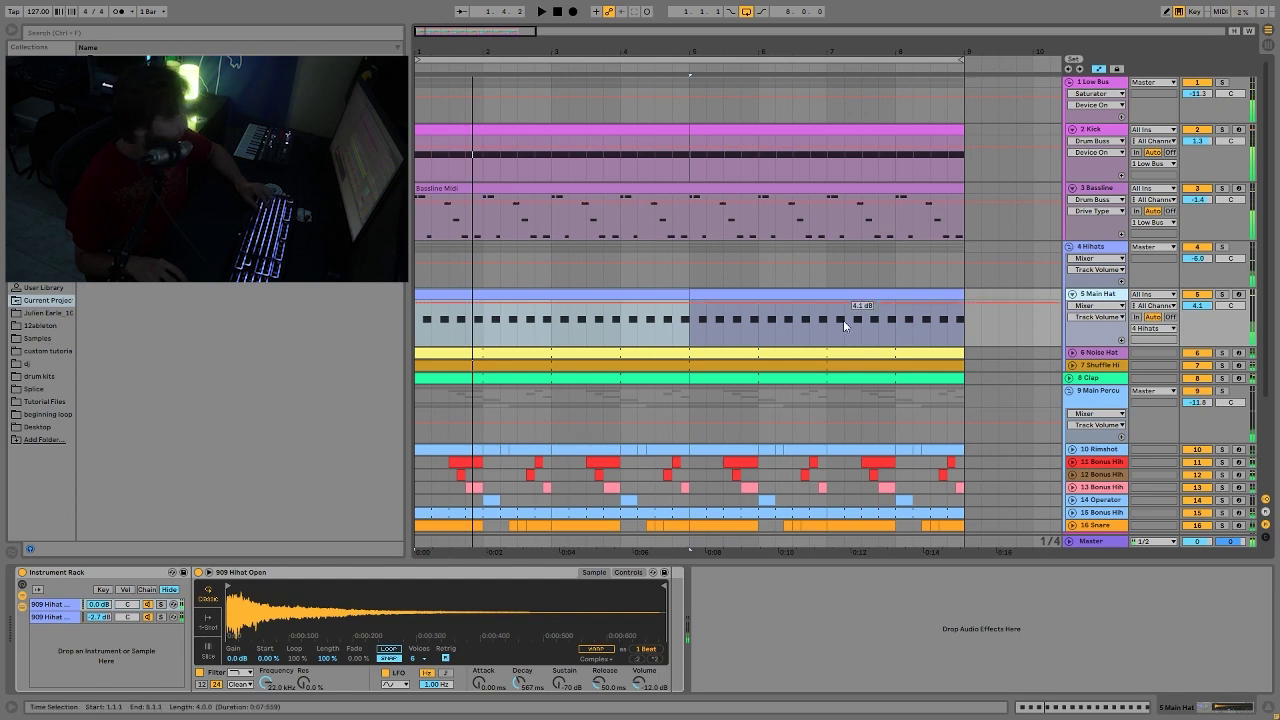
Solo the Noise Hat track, unfold it to reveal its note pattern and play it on its own
click(1092, 354)
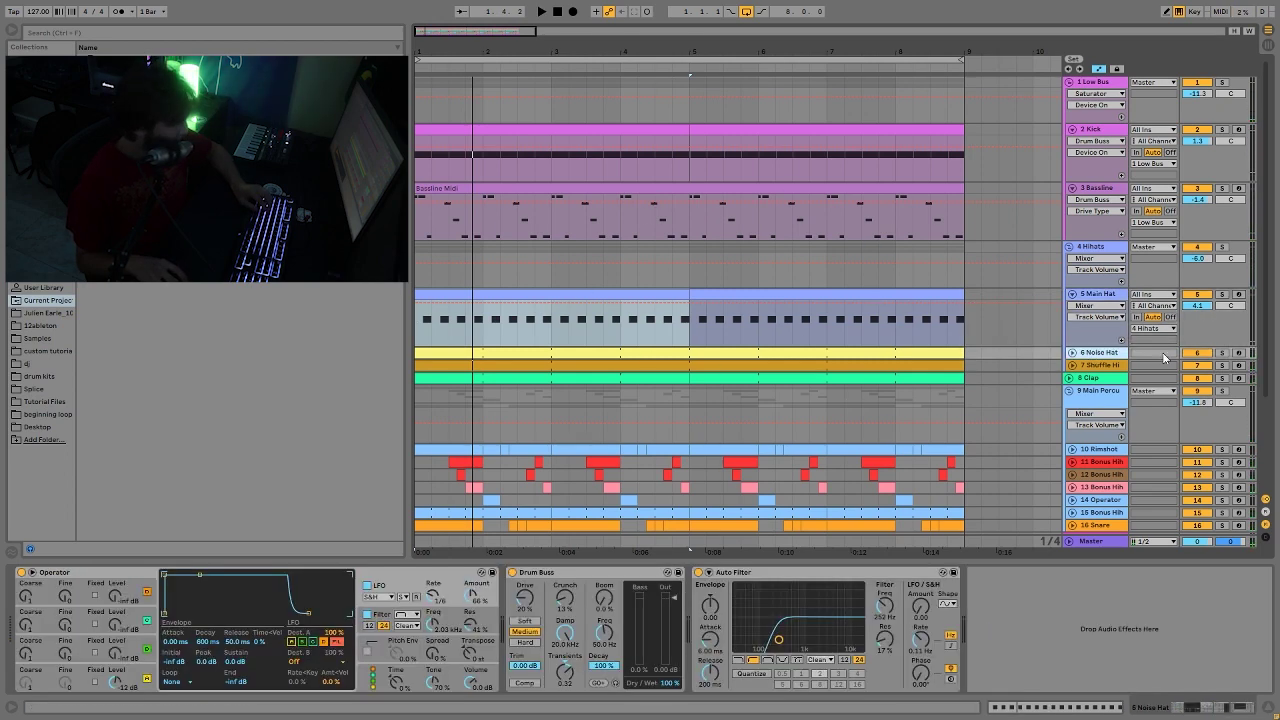
click(1221, 353)
click(1072, 352)
key(space)
click(811, 371)
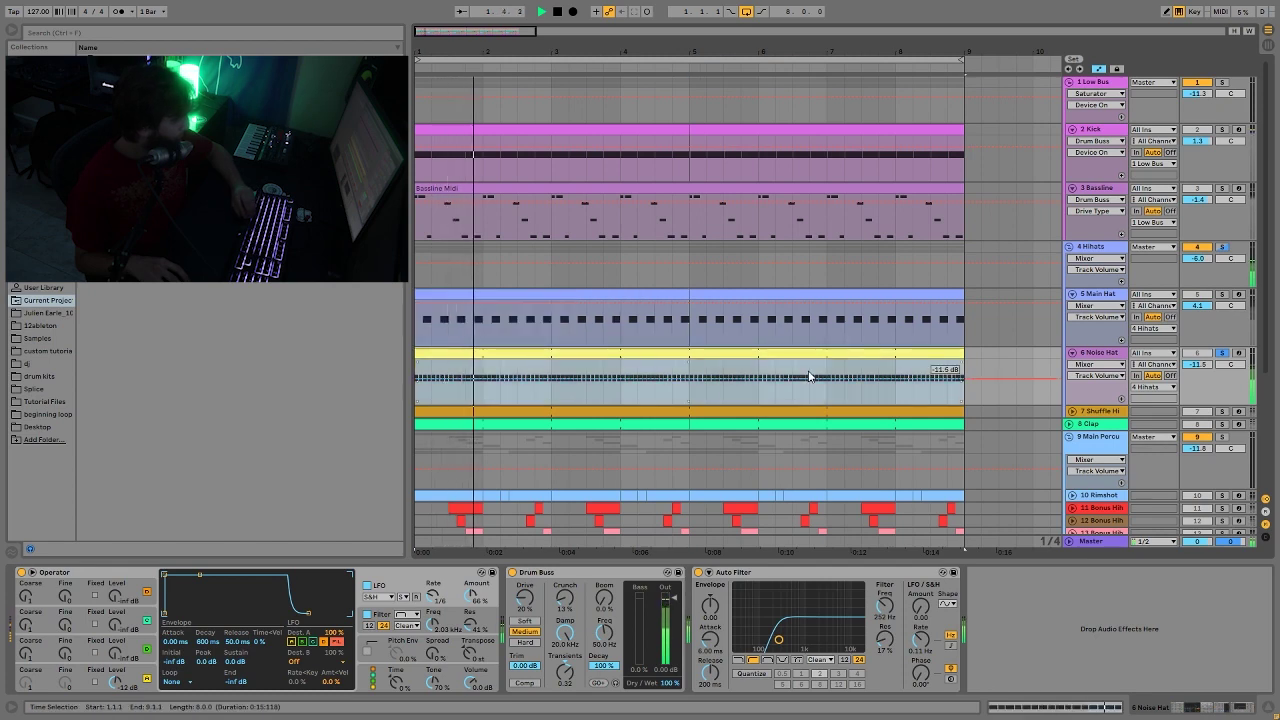
key(space)
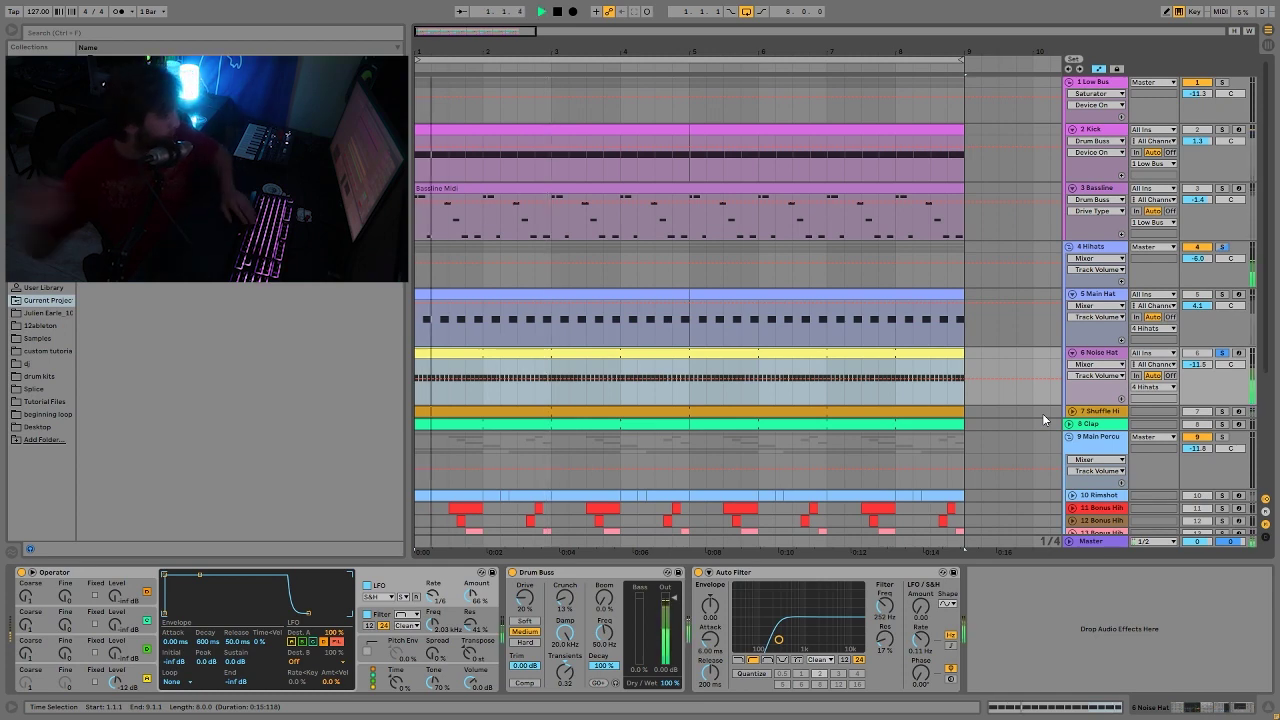
key(space)
key(space)
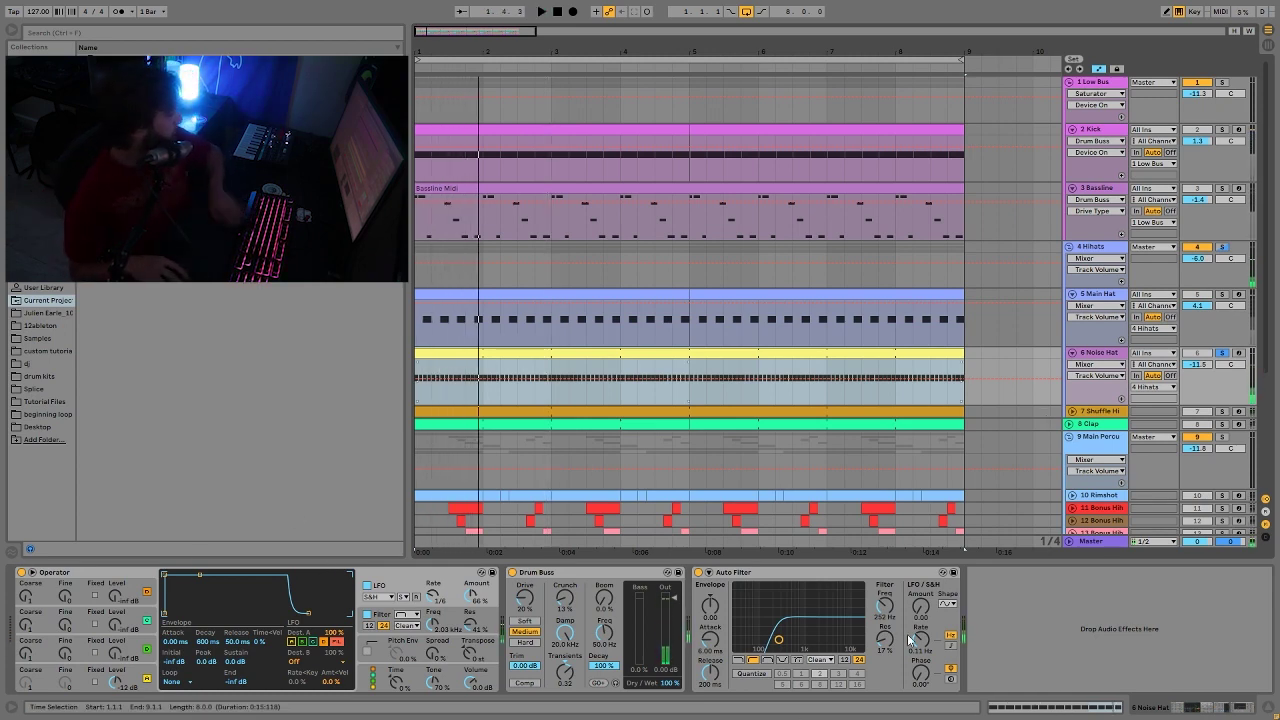
Examine the noise oscillator envelope, filter and LFO settings of the Noise Hat's Operator
click(144, 677)
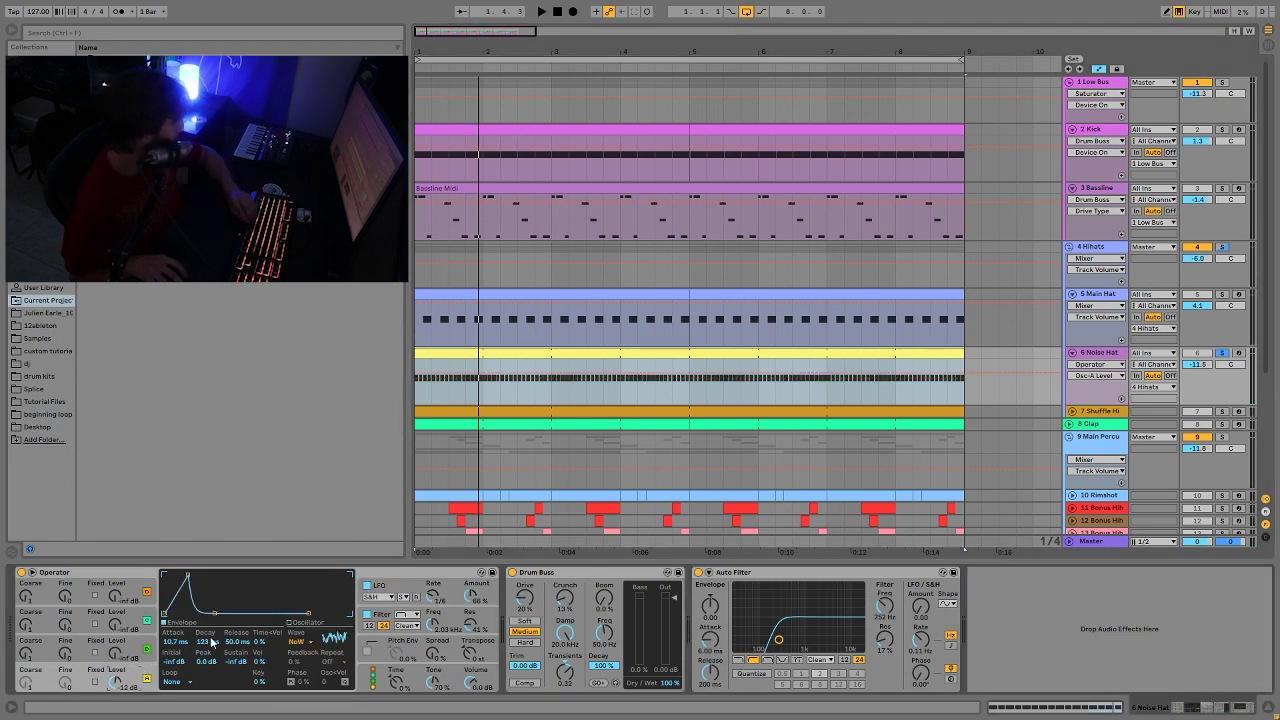
click(387, 620)
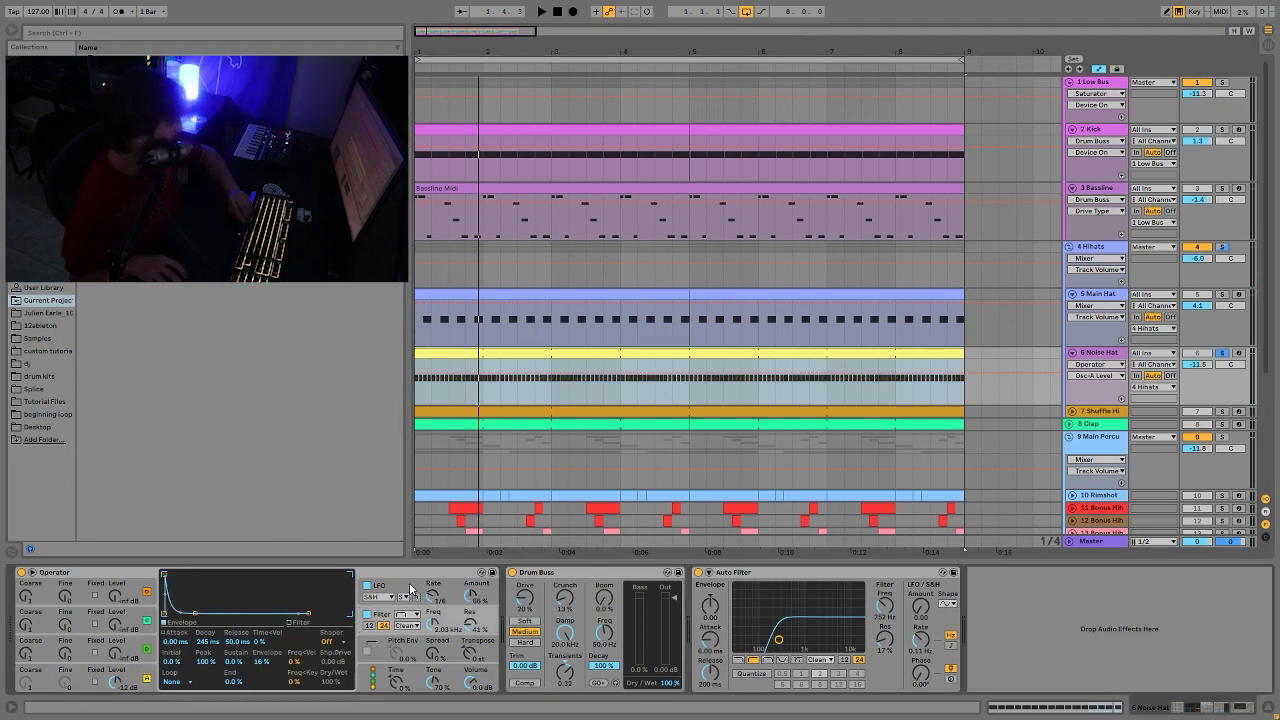
click(385, 580)
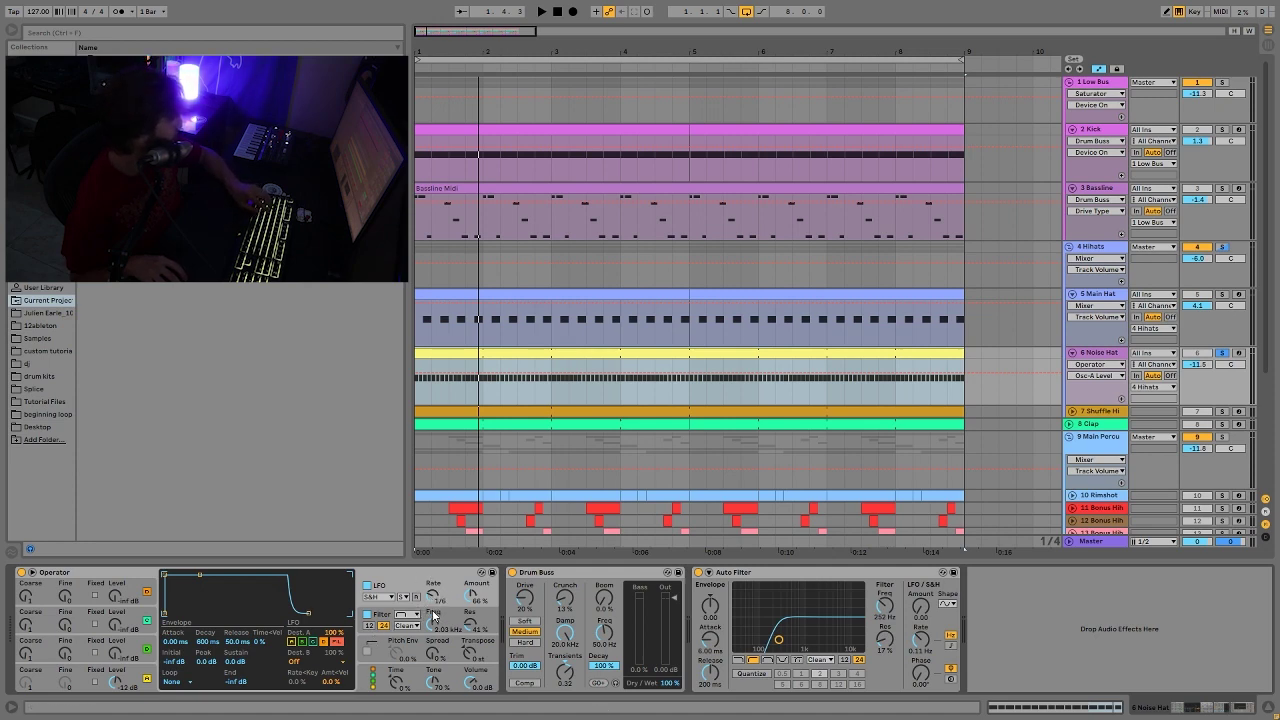
Audition the soloed Noise Hat while checking the S&H LFO in its Operator
key(space)
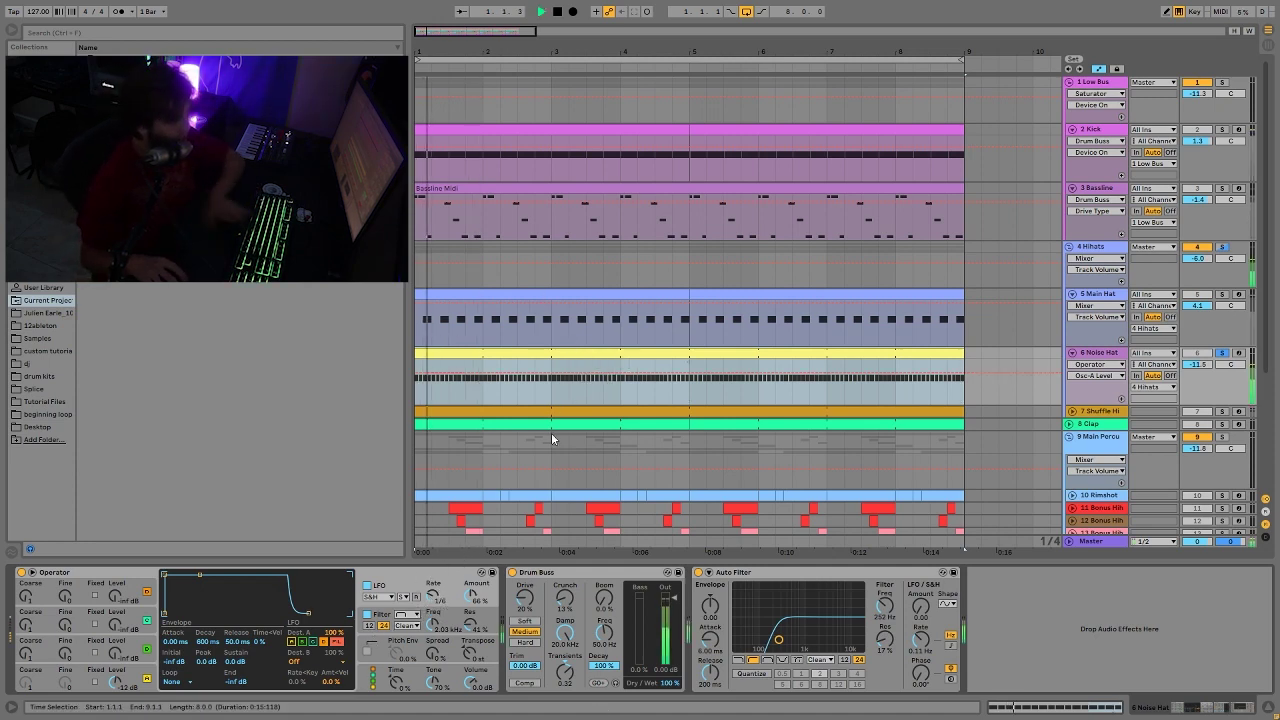
key(space)
key(space)
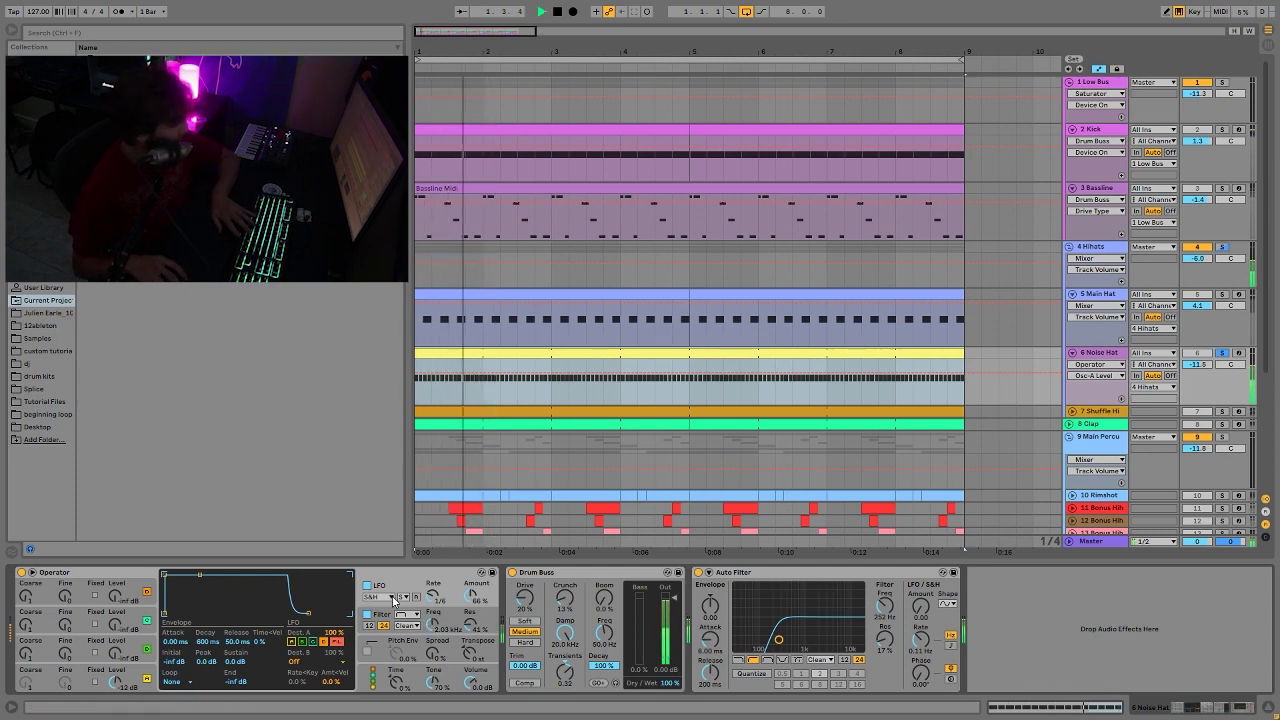
click(394, 597)
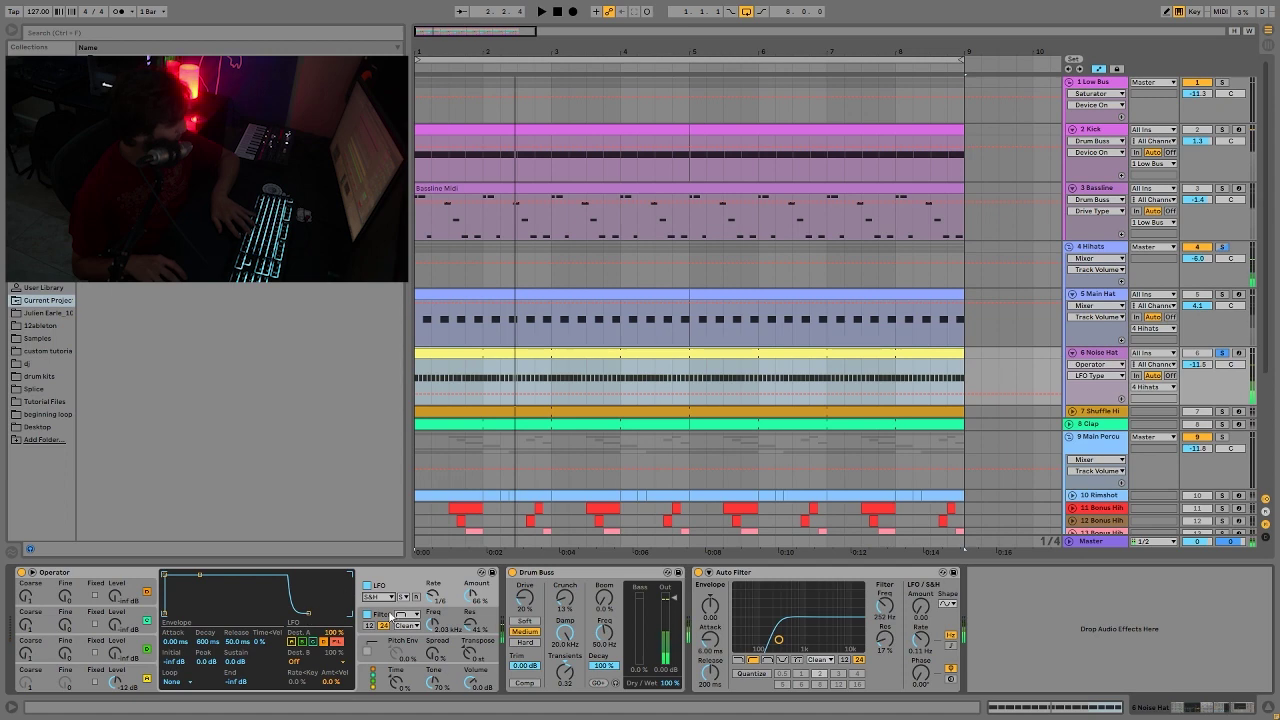
key(space)
key(space)
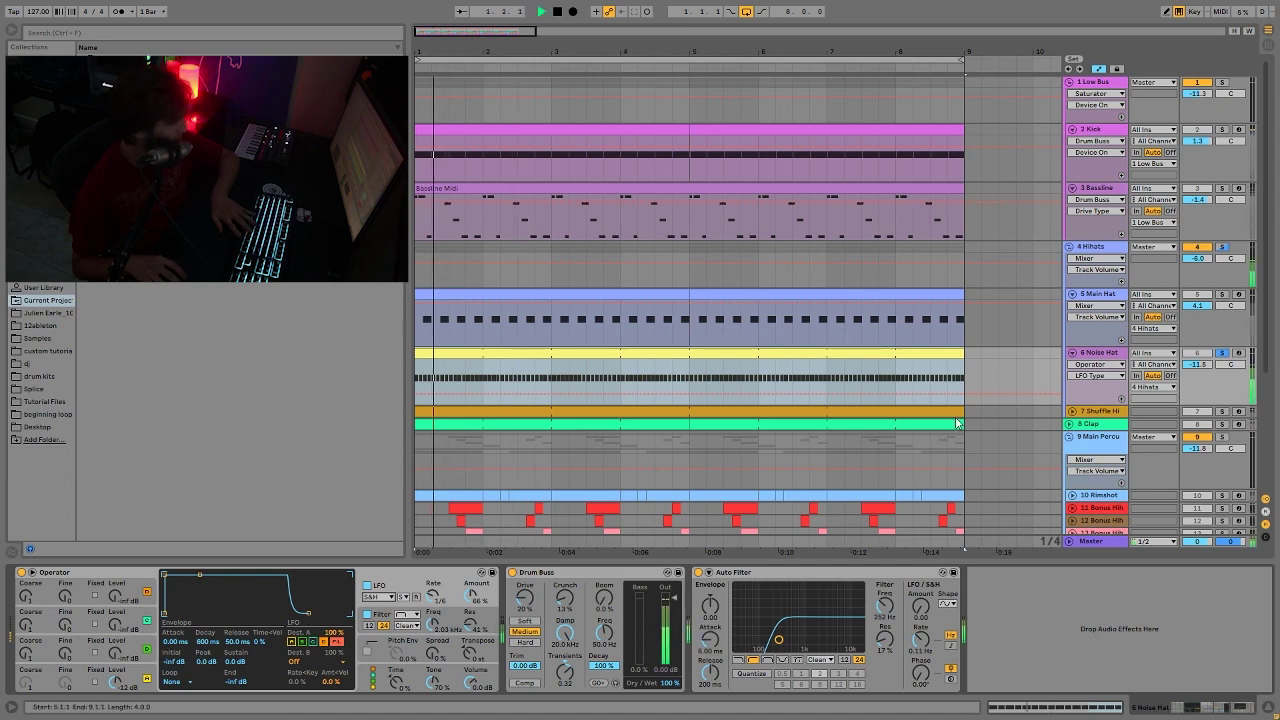
Unsolo the Noise Hat track and play it together with the whole groove
click(1221, 354)
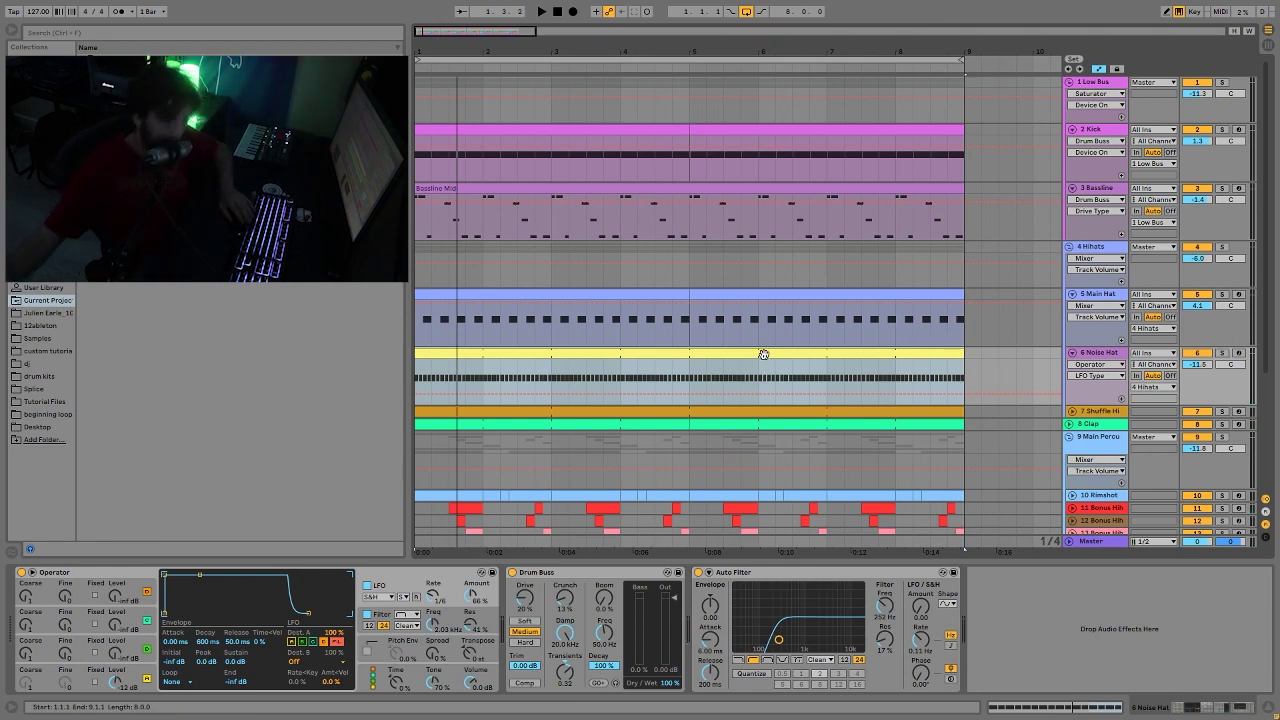
key(space)
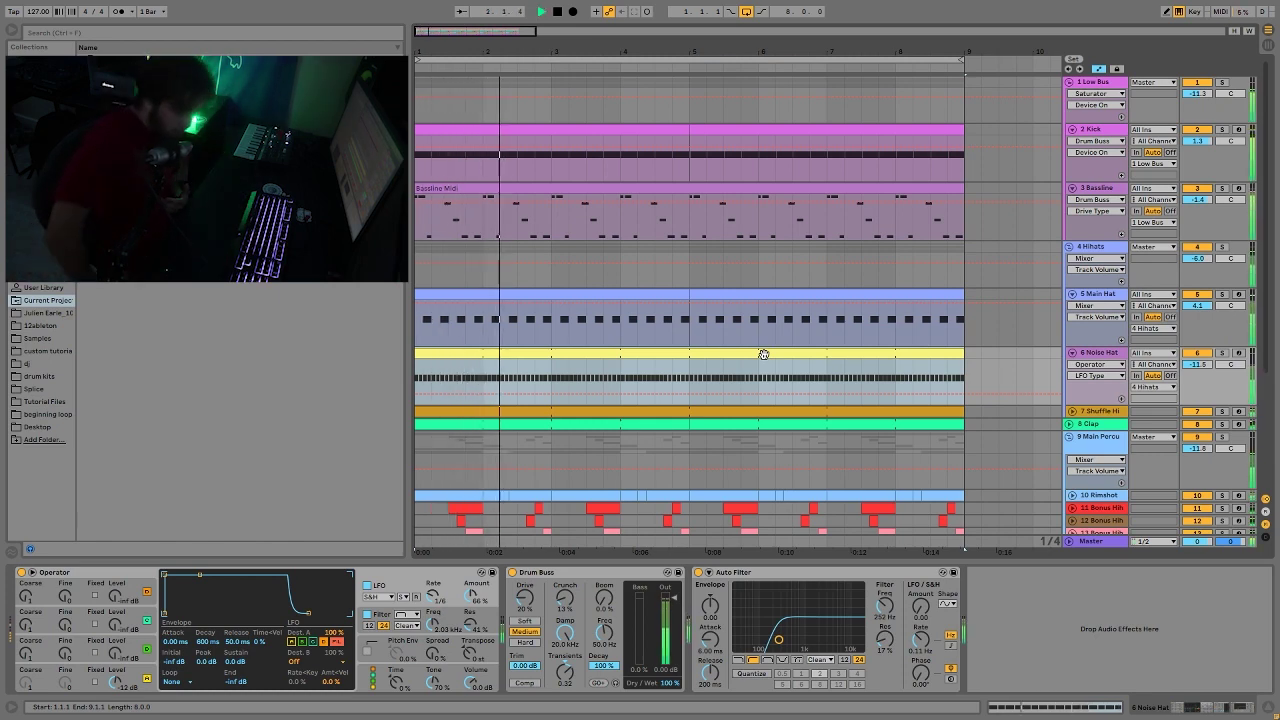
key(space)
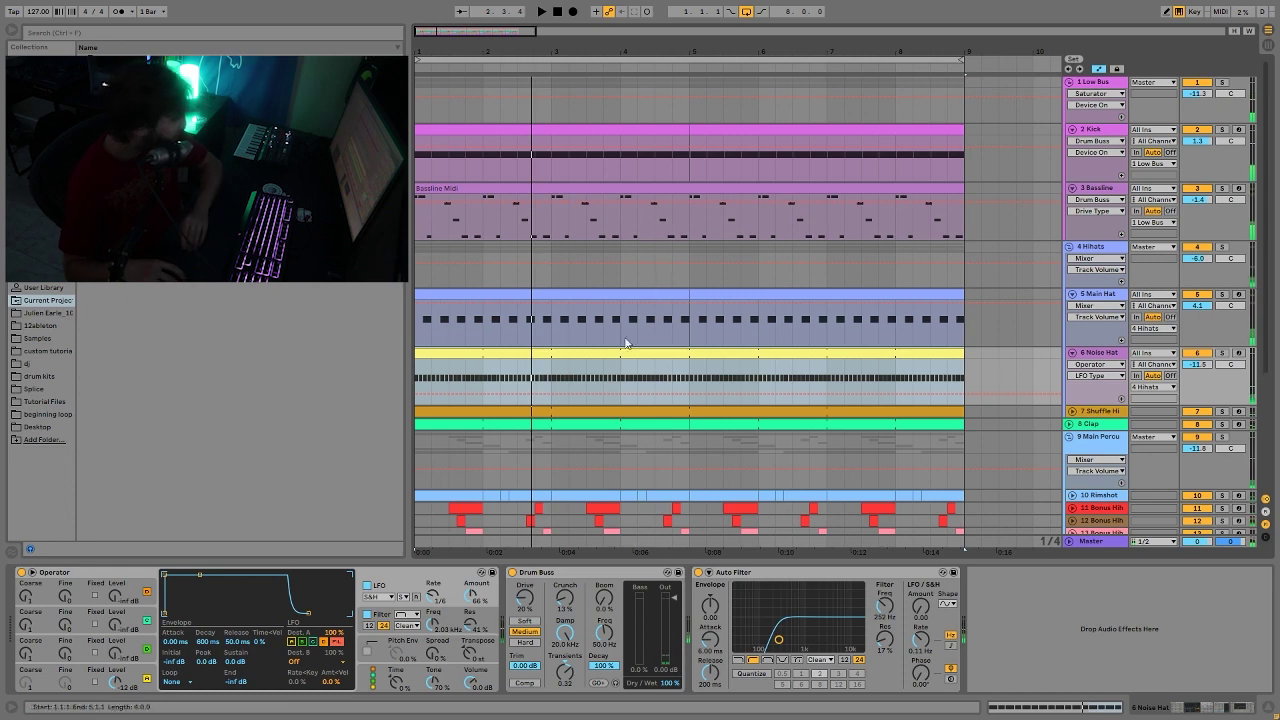
key(space)
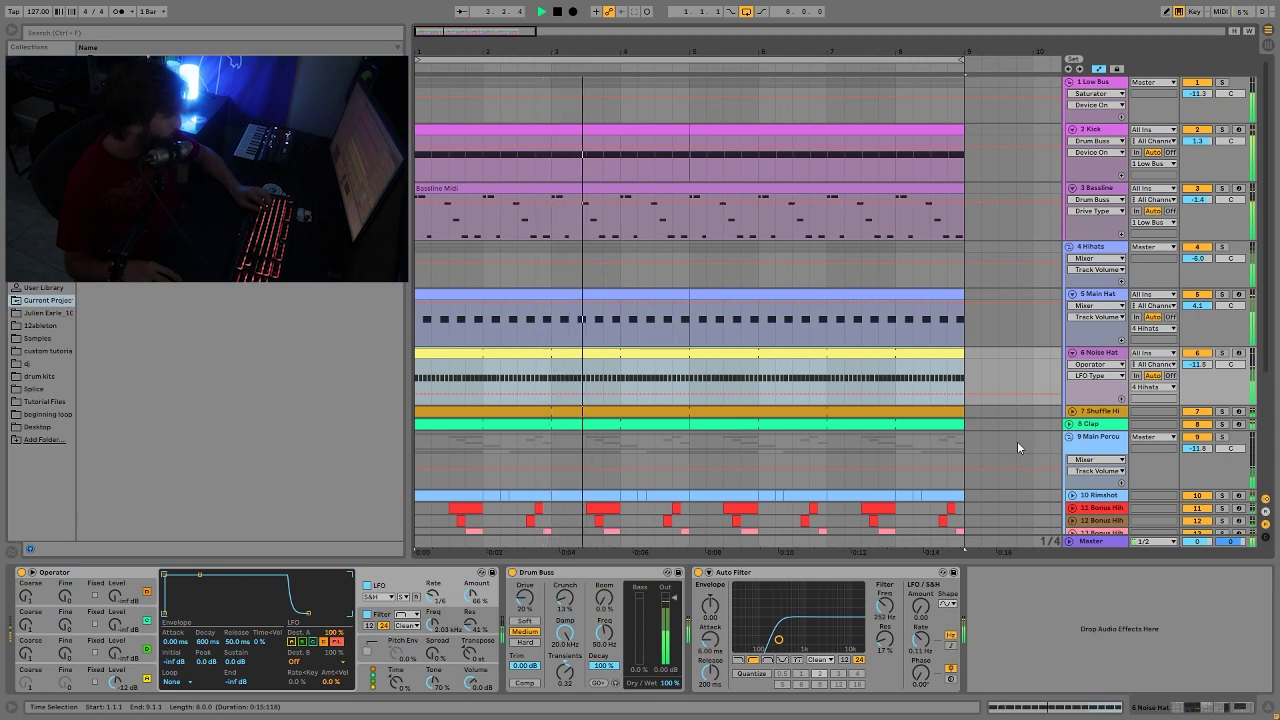
key(space)
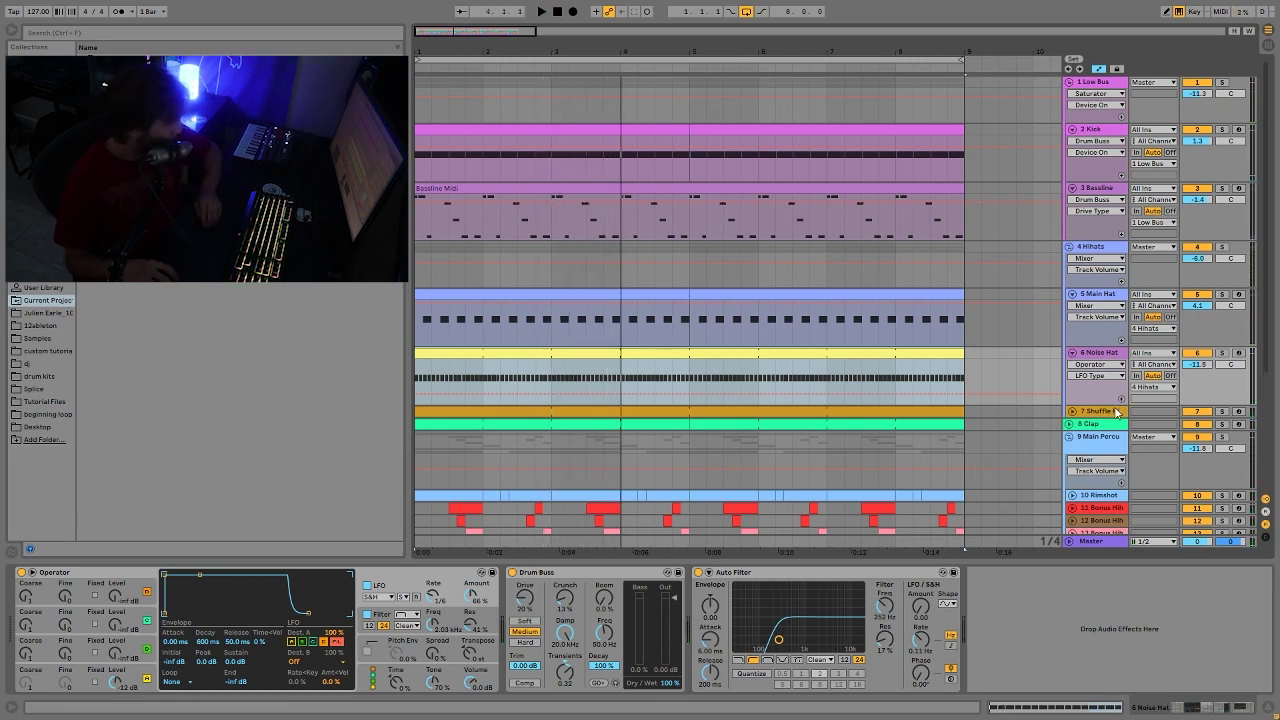
Show the Shuffle Hihat track's sampler, solo the track and play it alone
click(1117, 412)
click(1221, 411)
key(space)
ctrl+click(1221, 294)
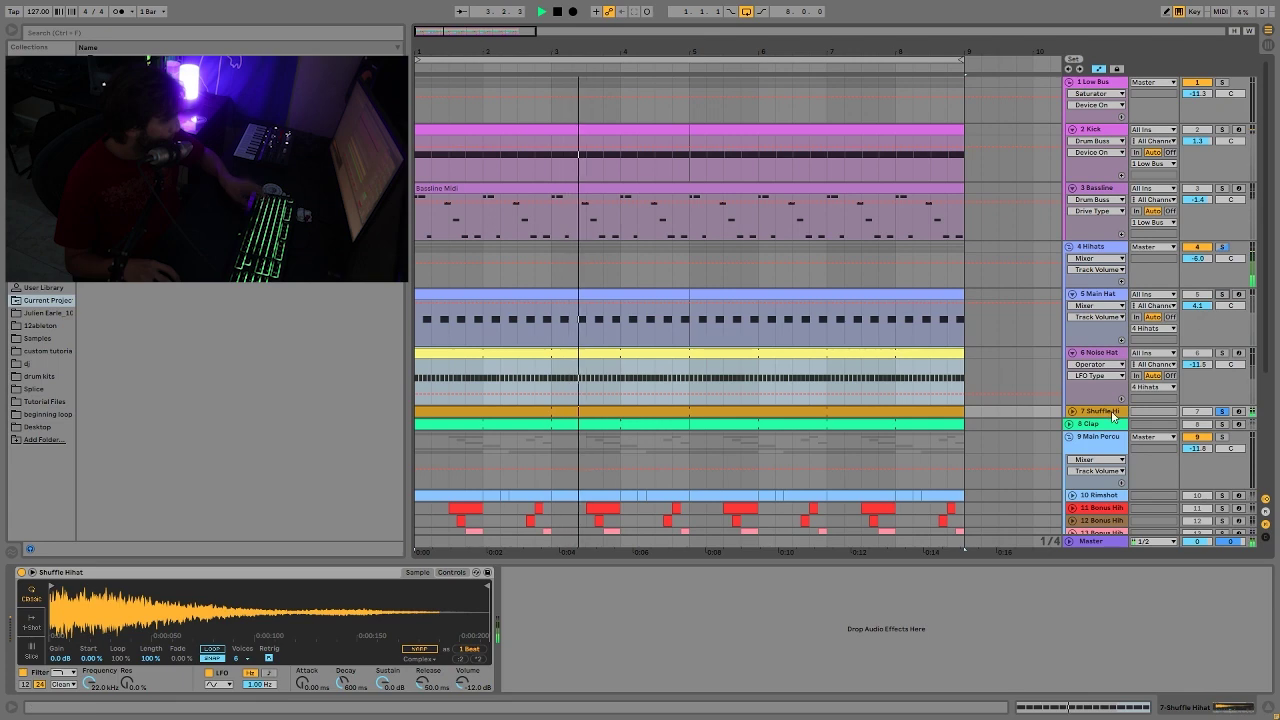
key(space)
Check the Hihats group, clear the hi-hat solo and show the Main Hat's Instrument Rack
click(1082, 248)
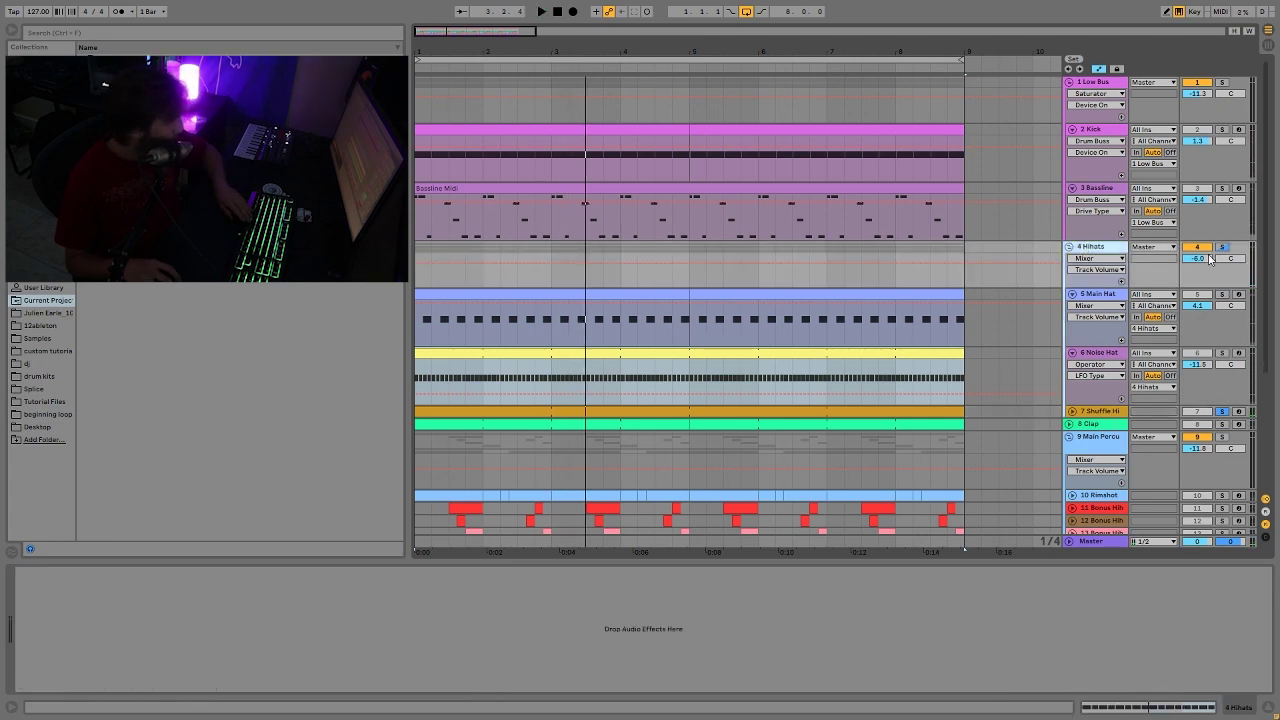
click(1222, 247)
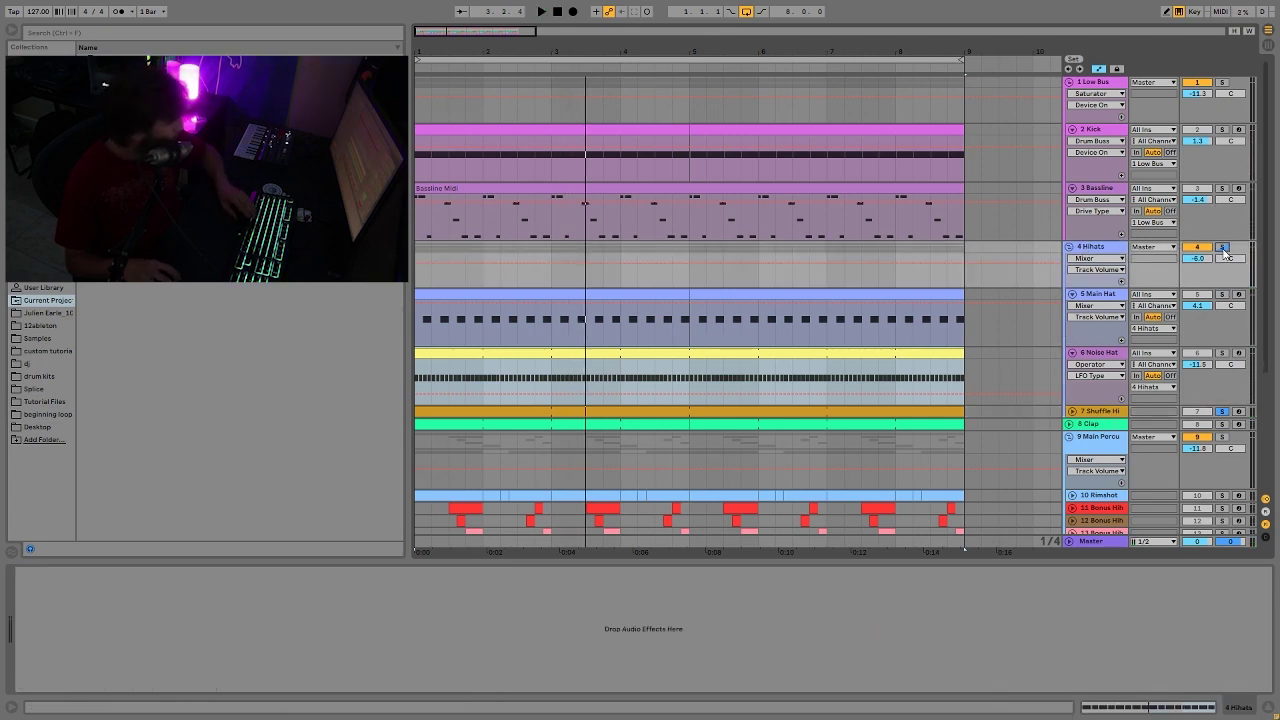
click(1097, 294)
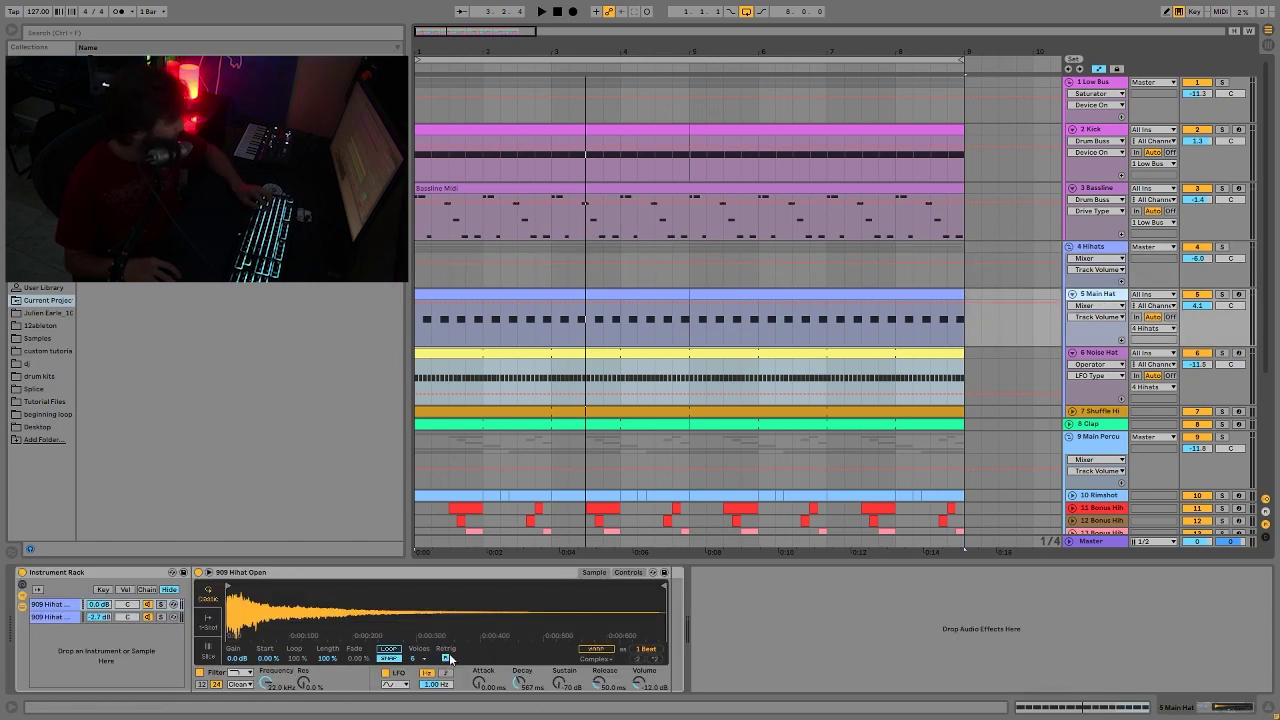
Play the full groove and fold the Main Hat and Noise Hat tracks
key(space)
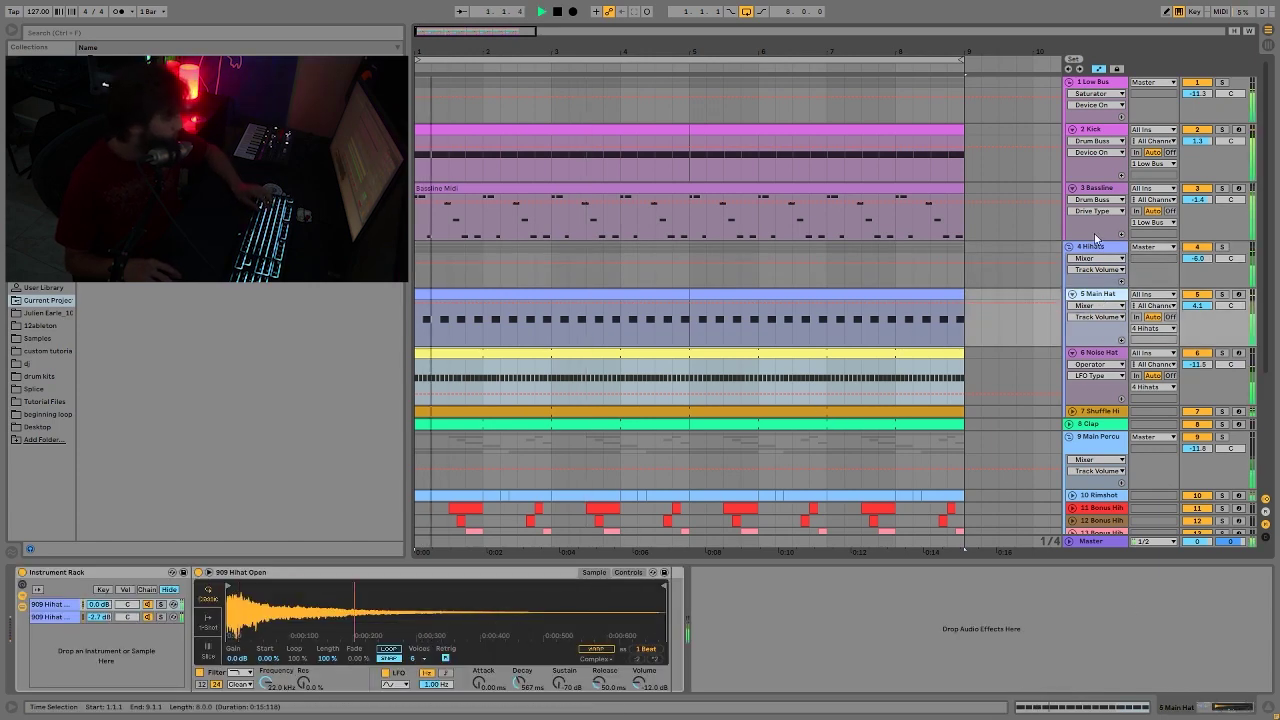
click(1071, 294)
click(1071, 306)
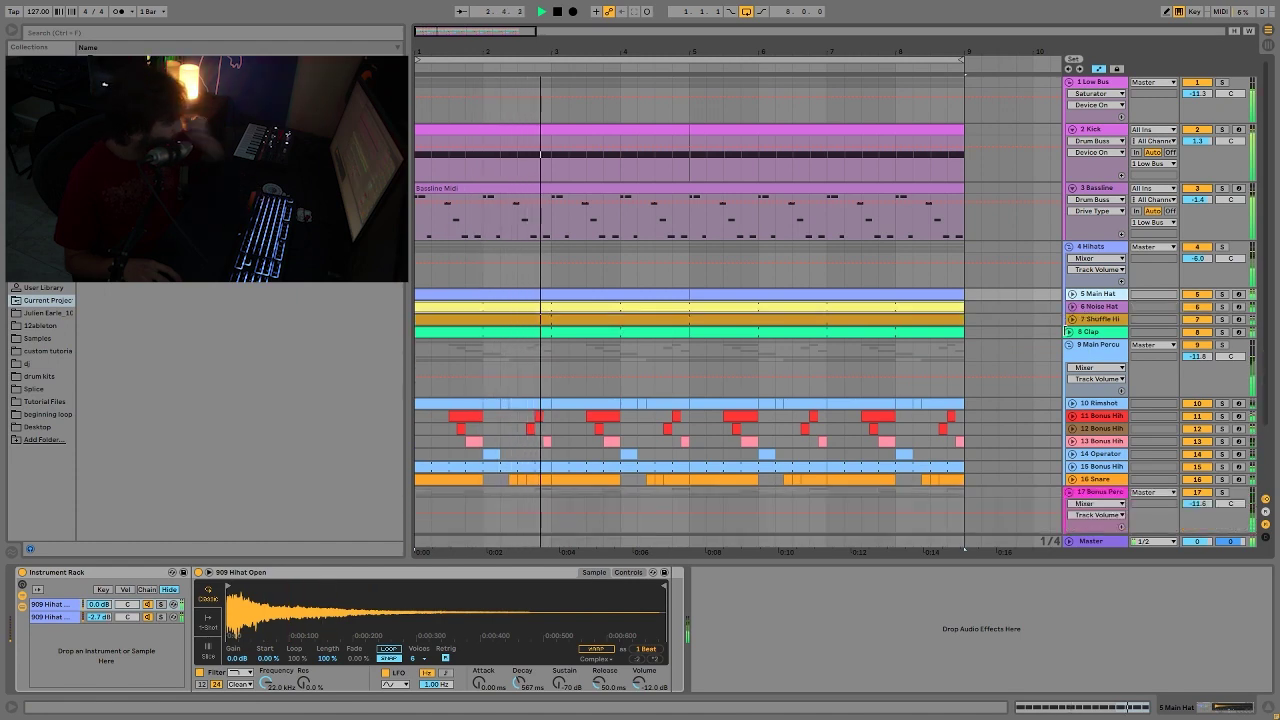
Show the Clap track's devices, then solo and unfold the track to audition its note pattern
click(1080, 333)
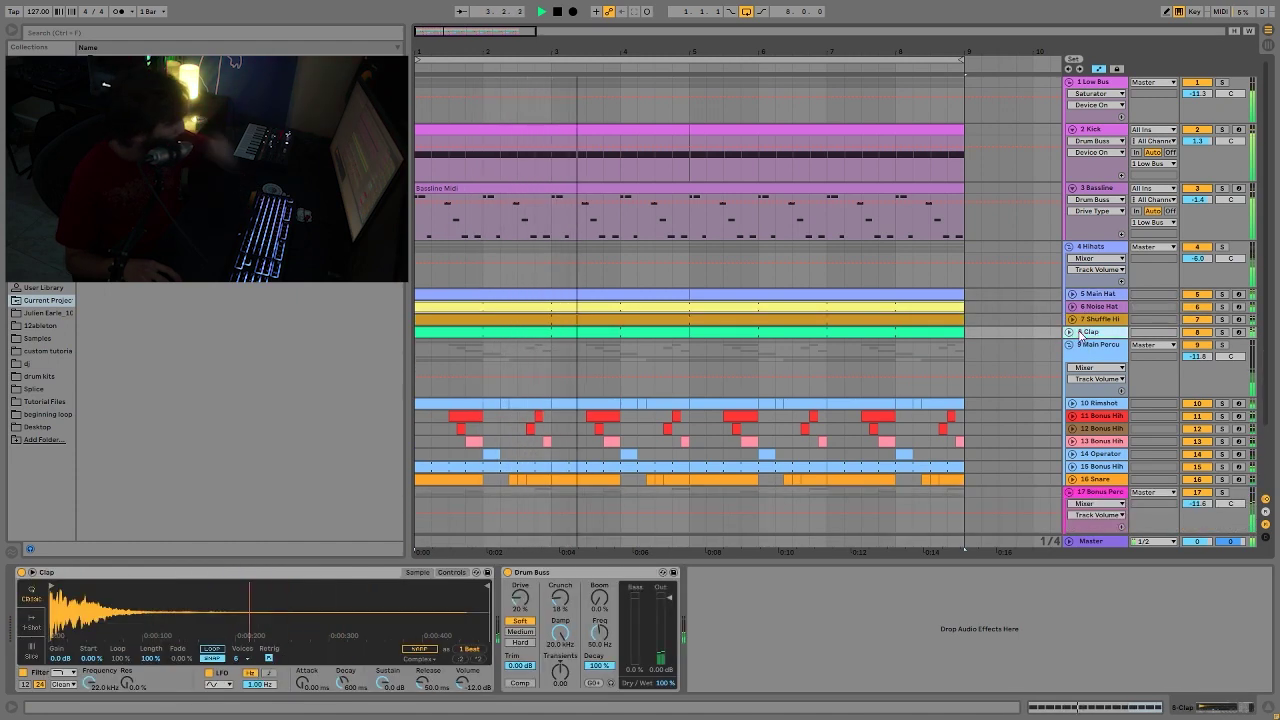
click(1221, 333)
key(space)
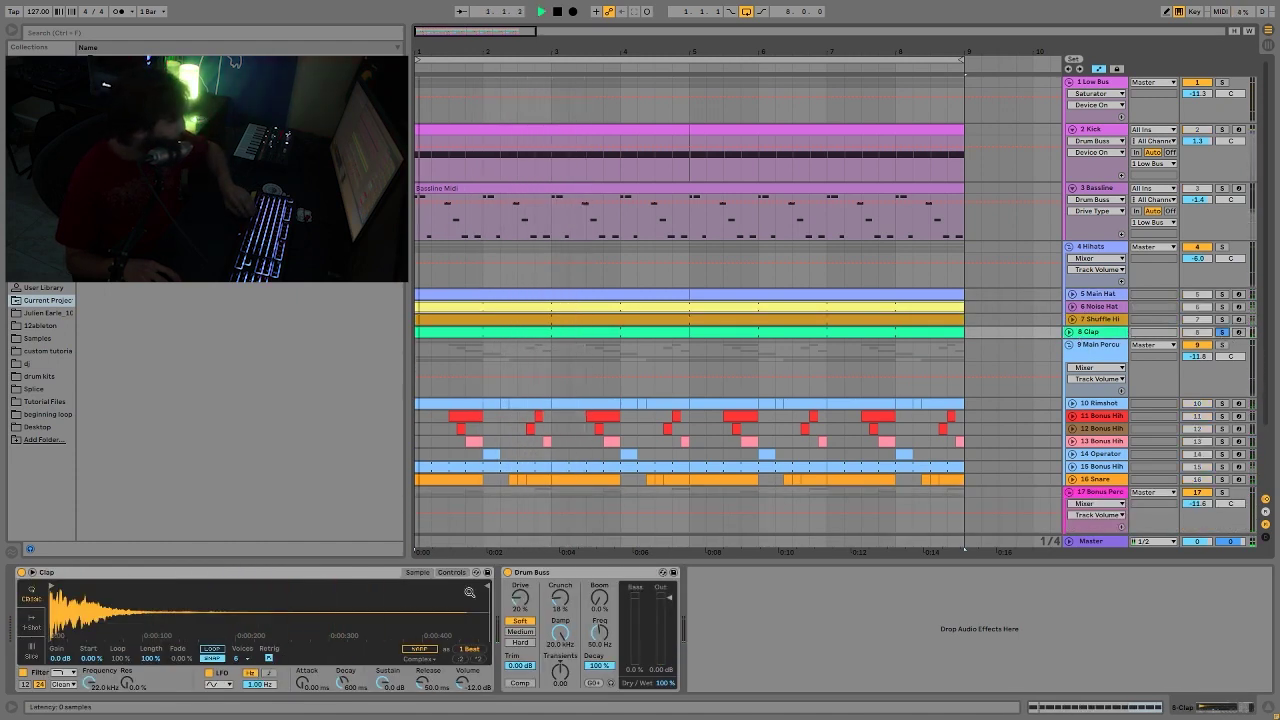
click(1069, 333)
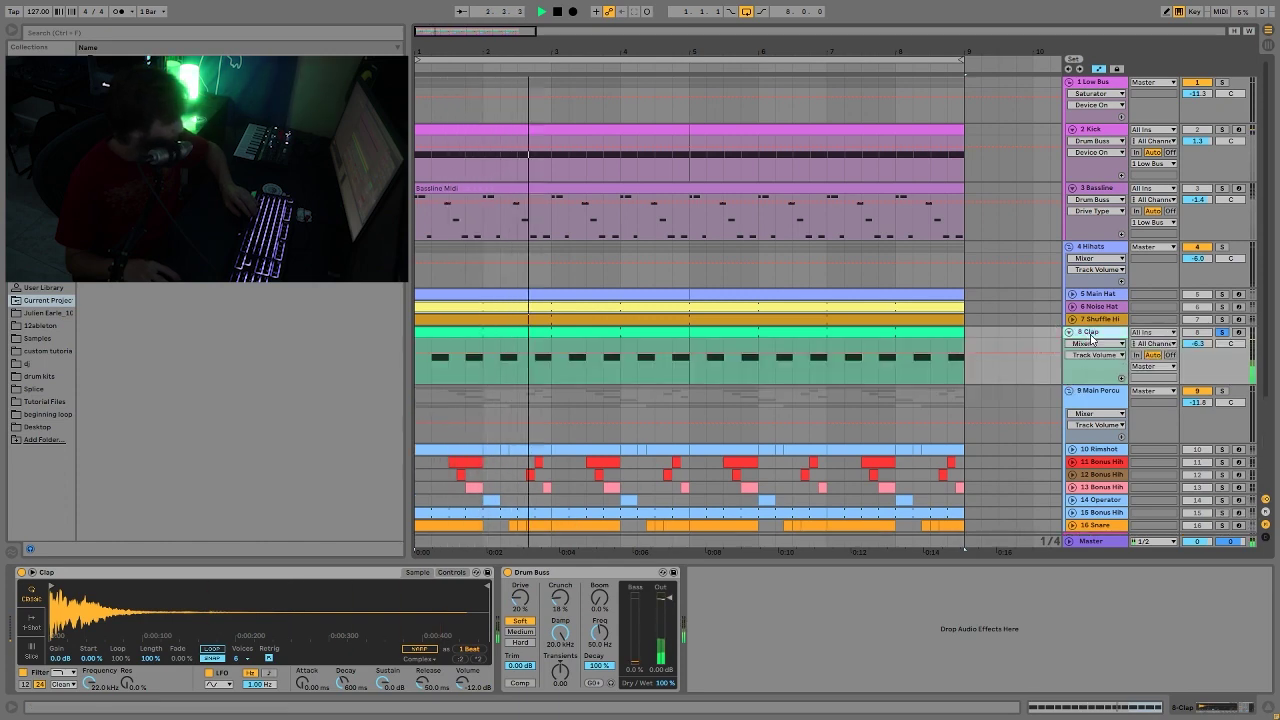
key(space)
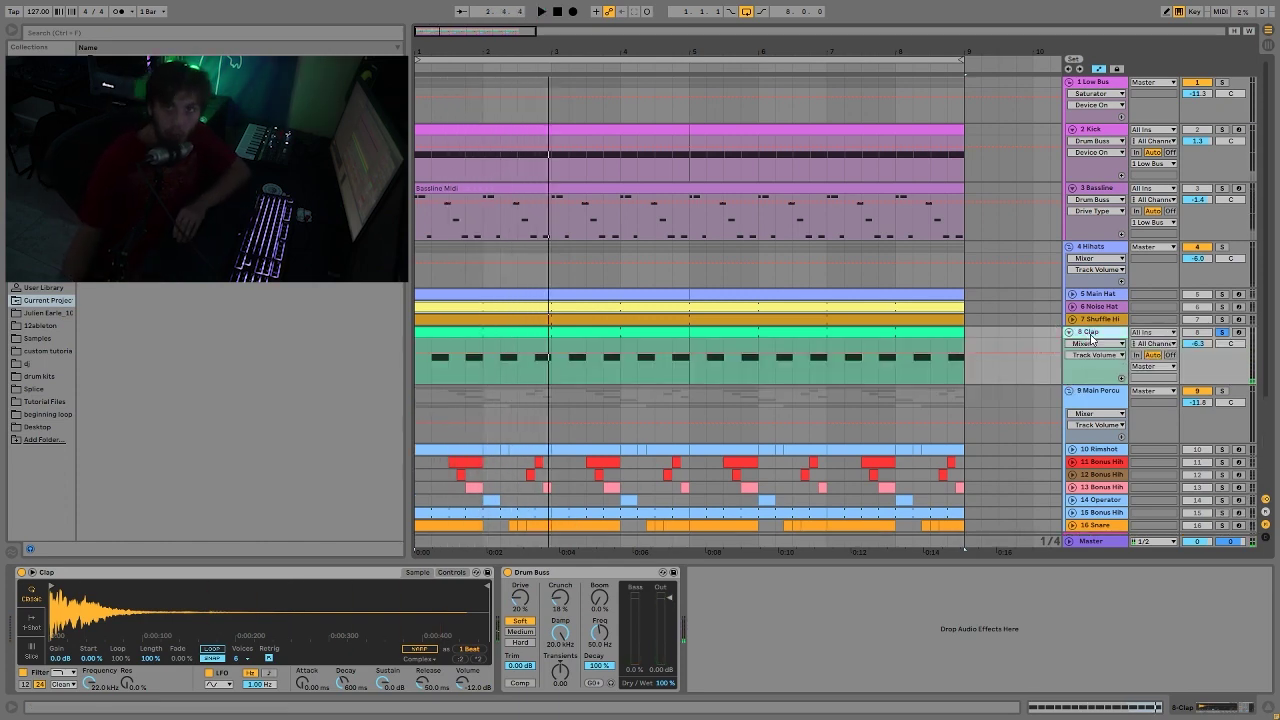
Select the first four-bar Clap clip and audition the soloed clap again
key(space)
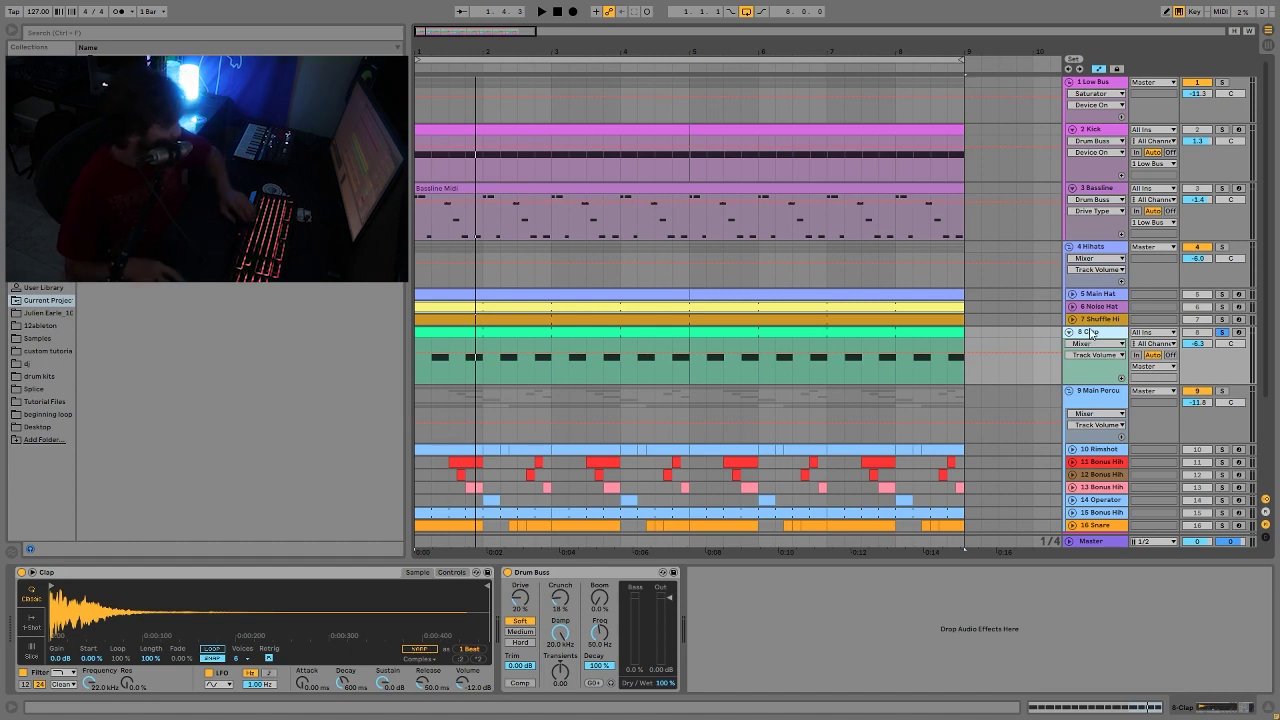
click(631, 335)
key(space)
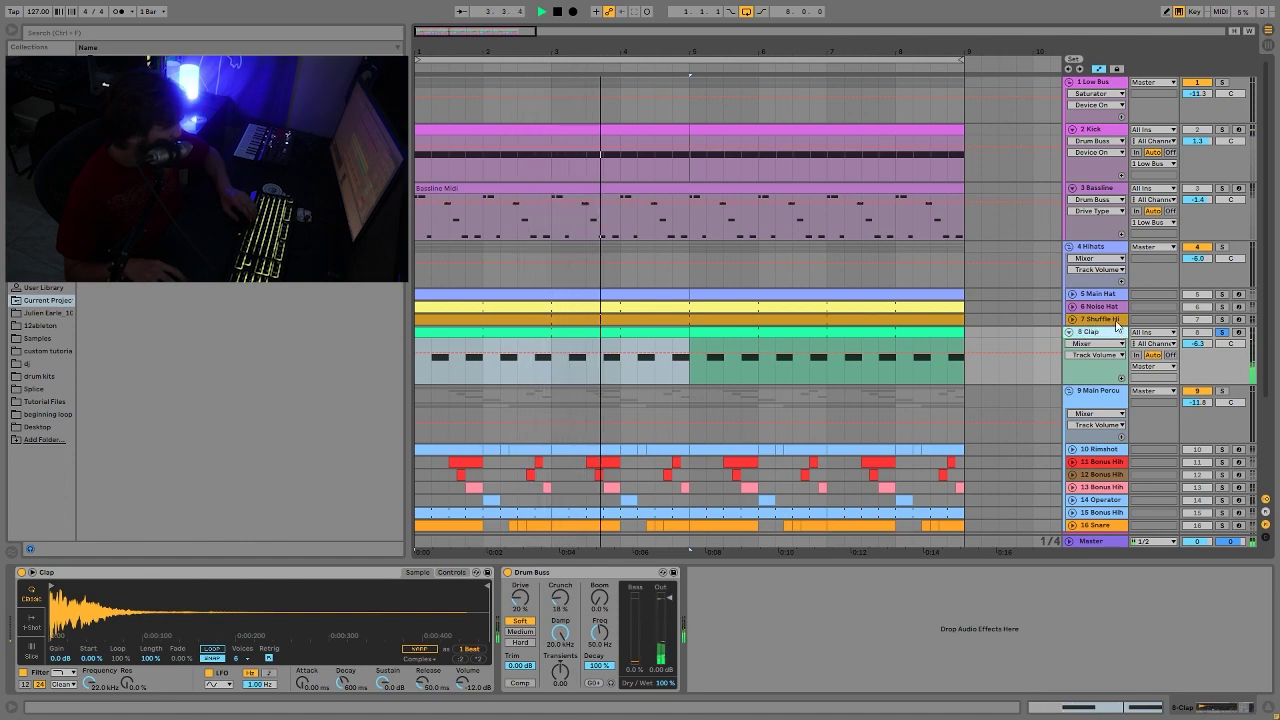
key(space)
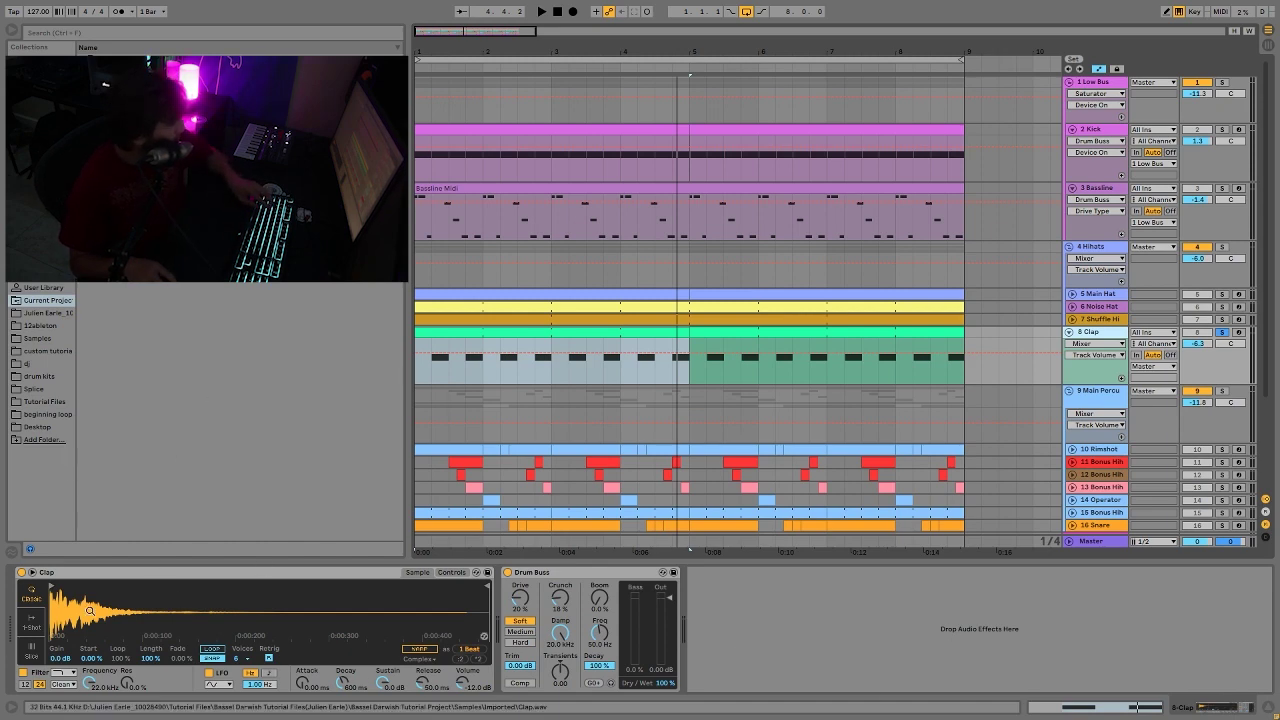
Audition the soloed clap with its Drum Buss bypassed
key(space)
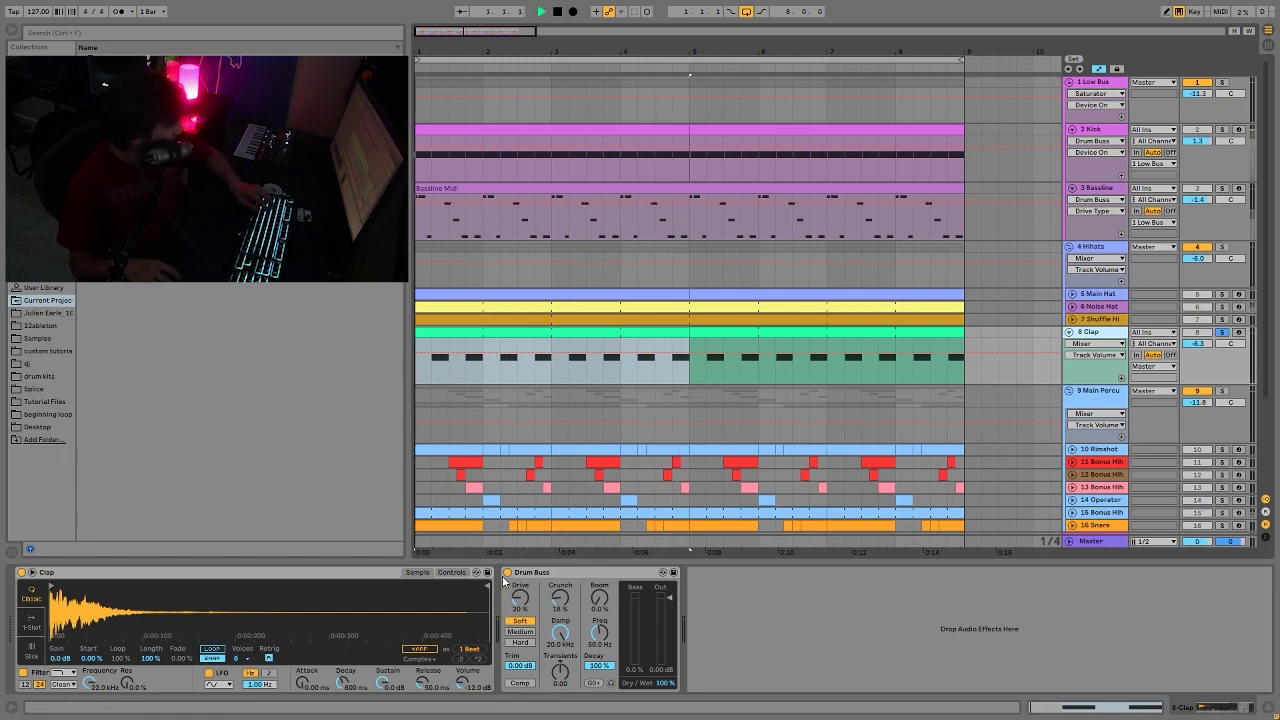
click(508, 580)
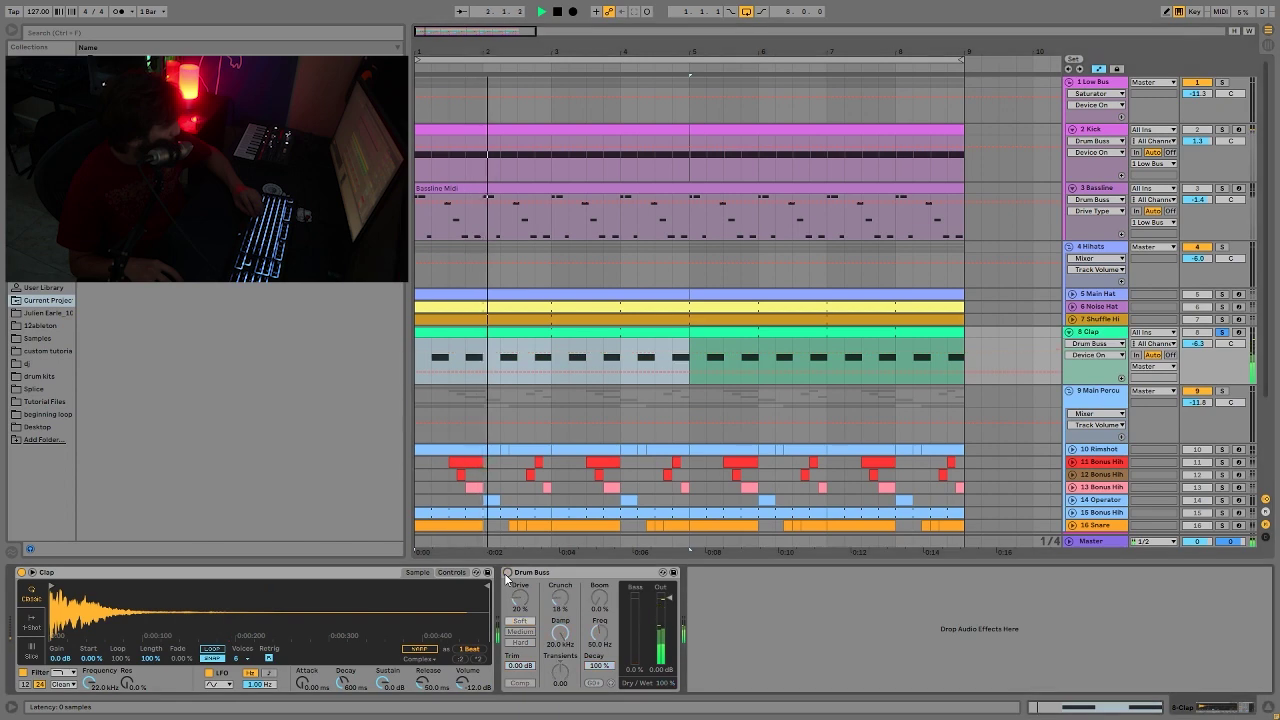
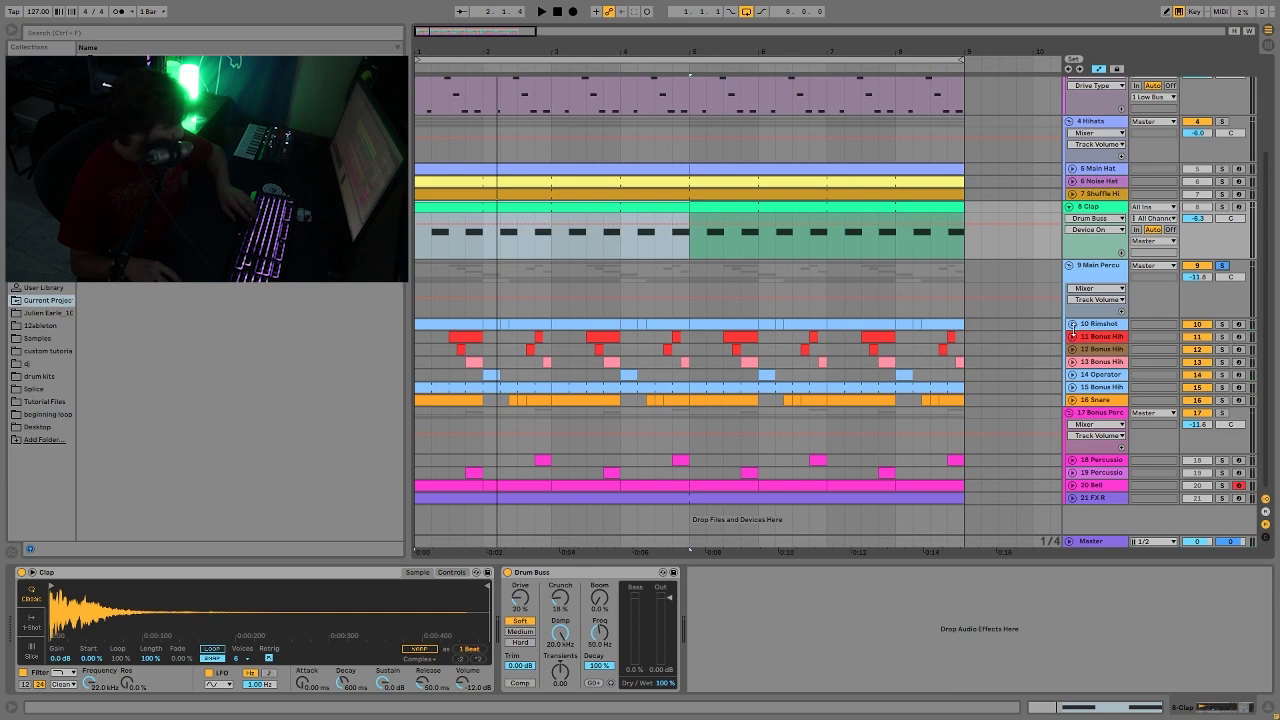
Unfold the Rimshot, Bonus Hihat, Operator and Snare tracks inside the Main Percussion group to show their note patterns
click(1095, 324)
click(1072, 324)
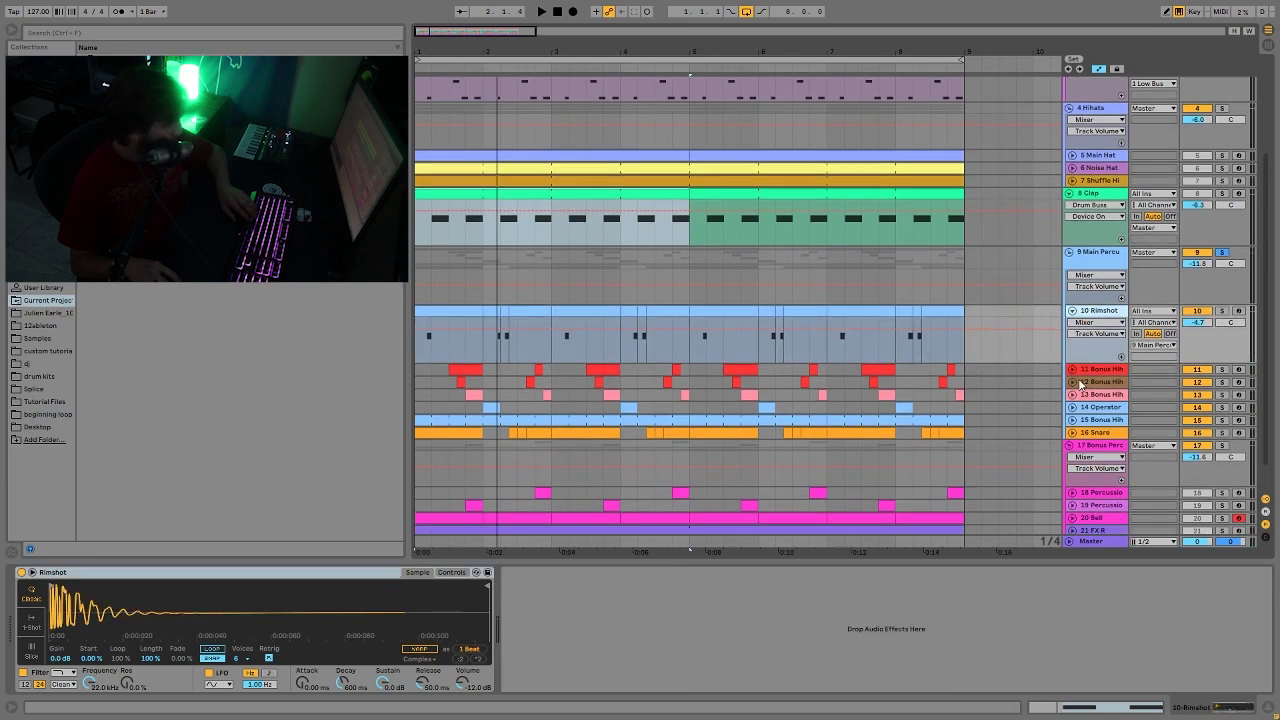
click(1072, 370)
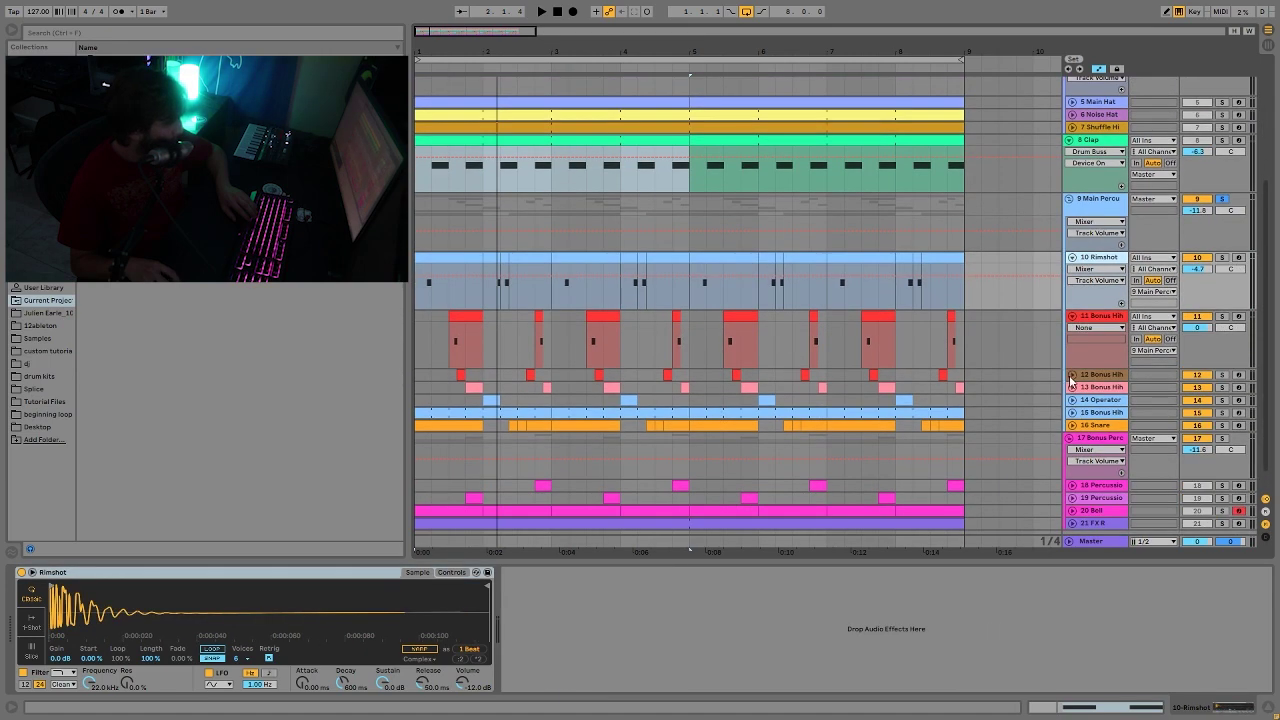
click(1072, 375)
click(1072, 434)
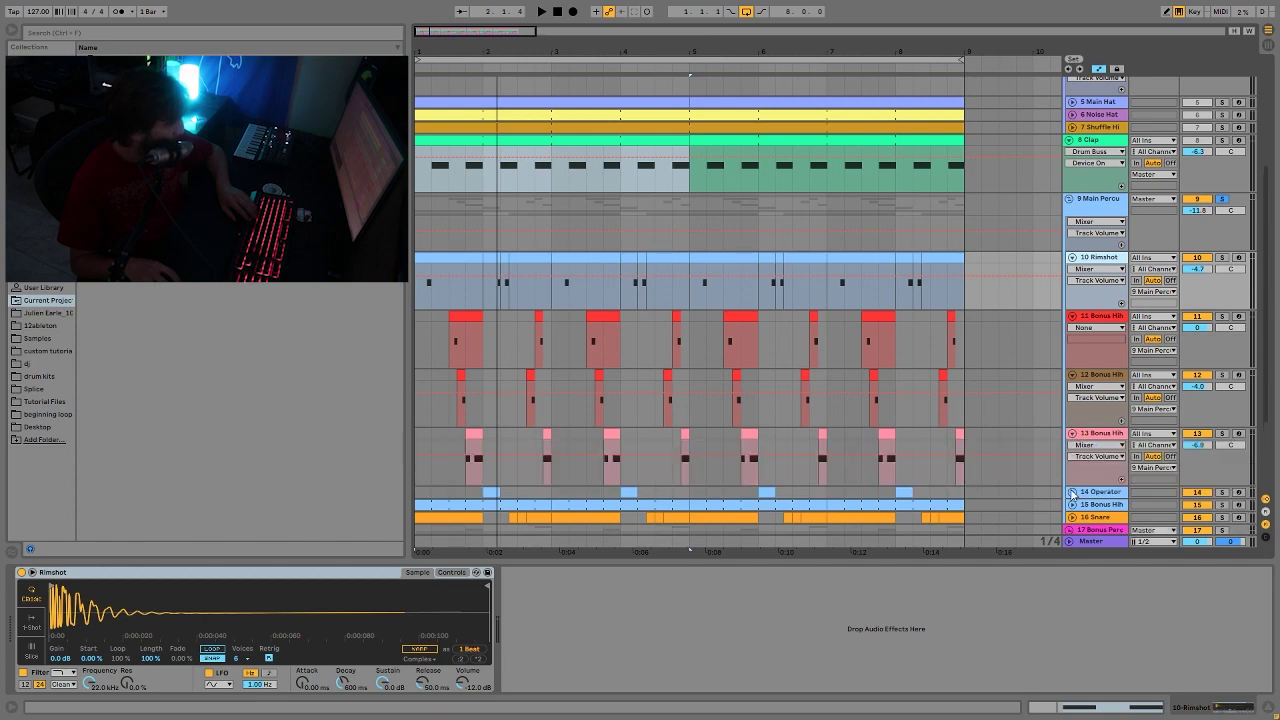
click(1072, 492)
click(1074, 468)
click(1072, 477)
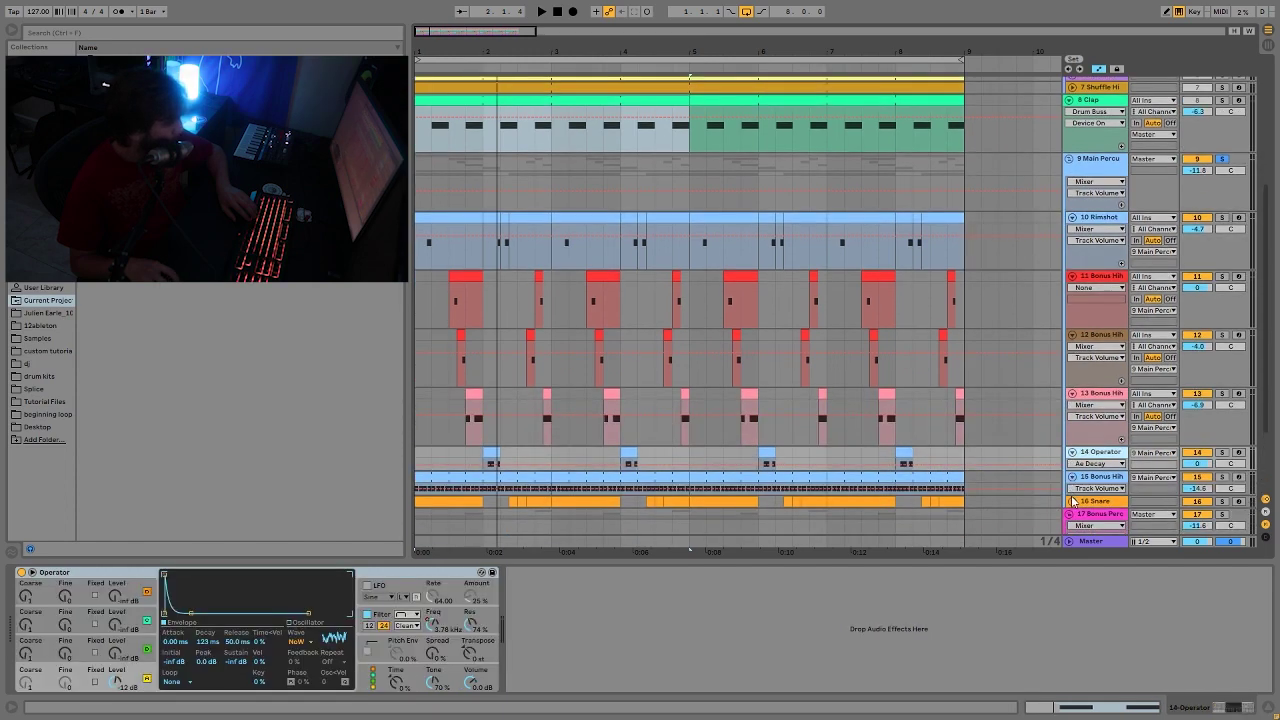
click(1072, 501)
Solo the Operator track and audition its clips at bars 6 and 8
click(767, 400)
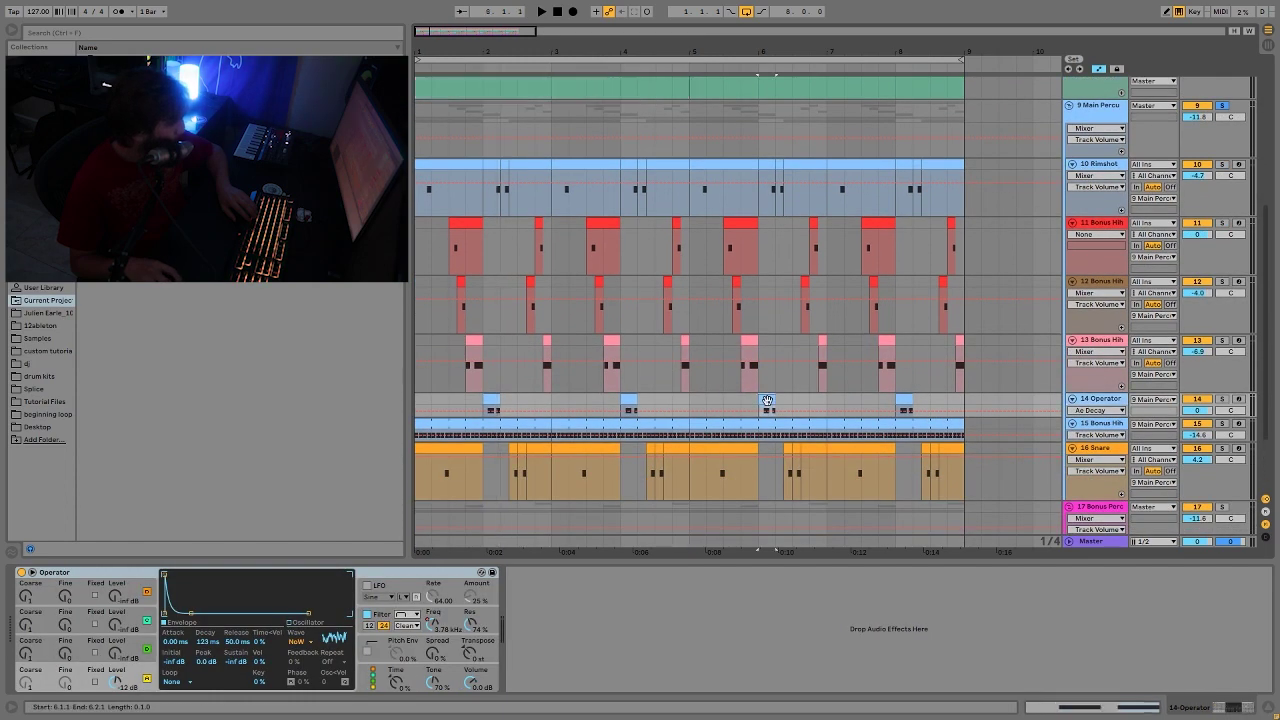
key(space)
click(1221, 399)
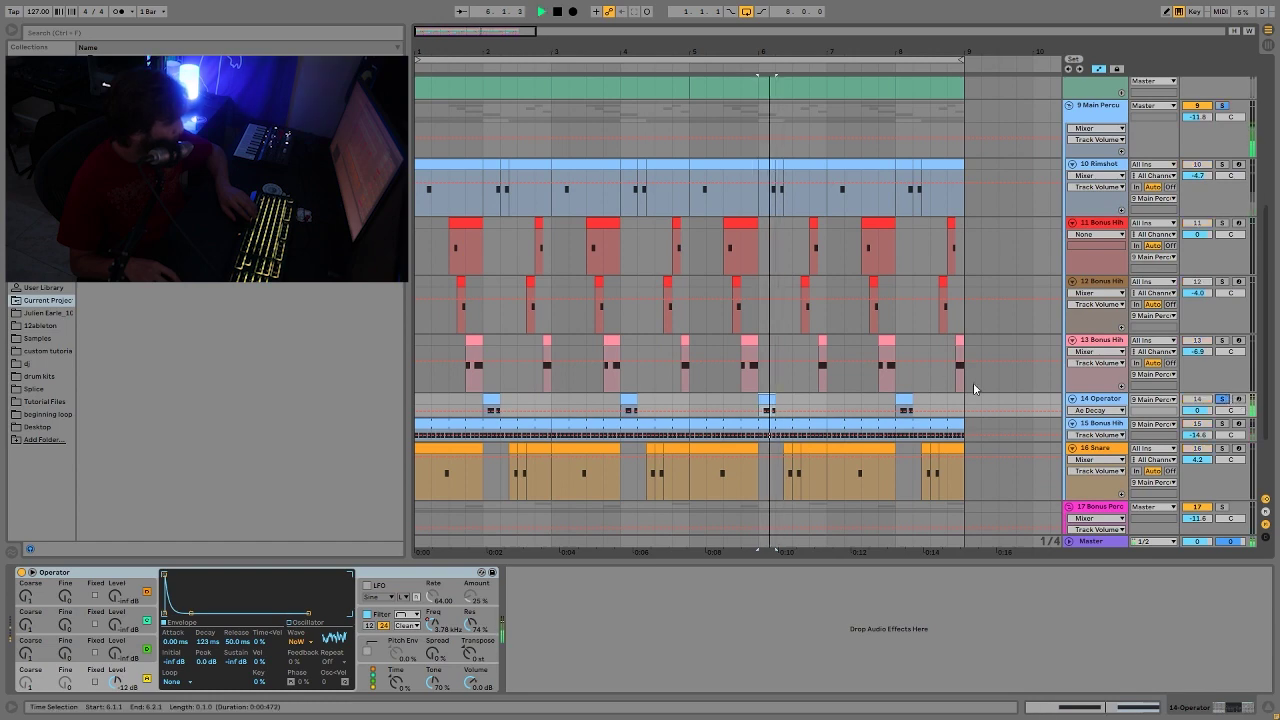
click(903, 401)
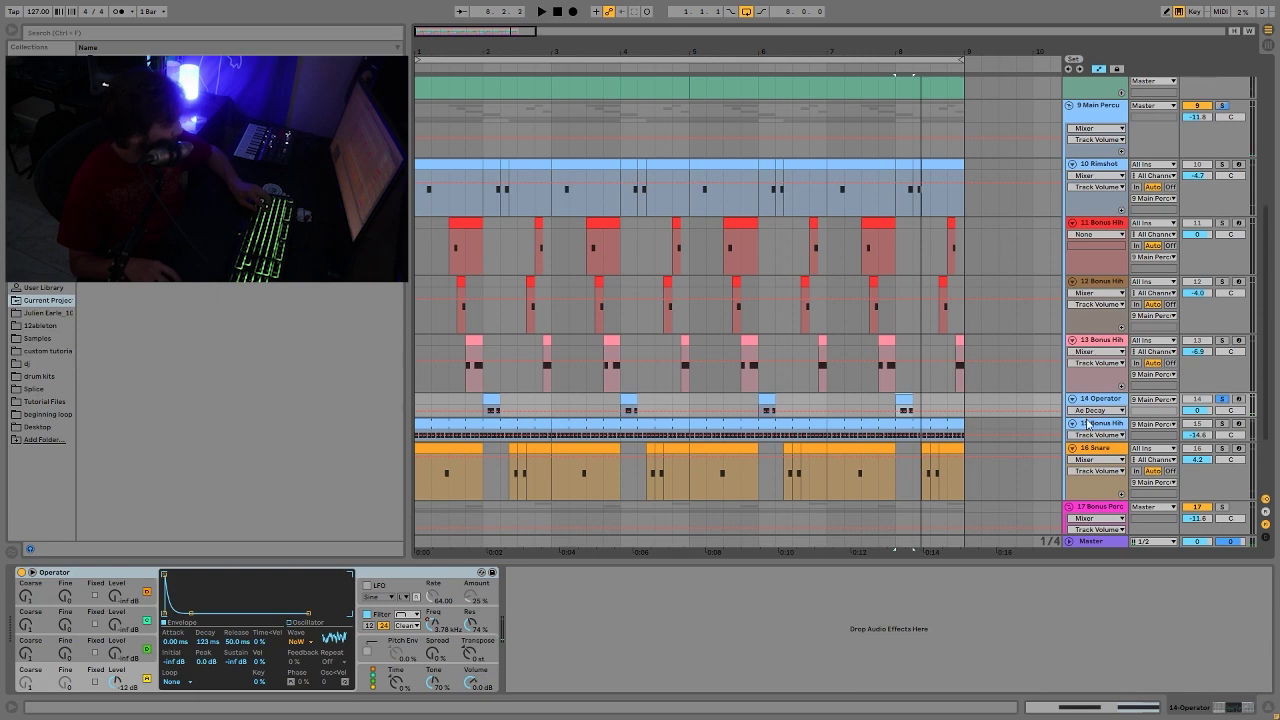
Enlarge the Operator track's lane in the arrangement
drag(1084, 417, 1084, 447)
scroll(815, 157, up, 5)
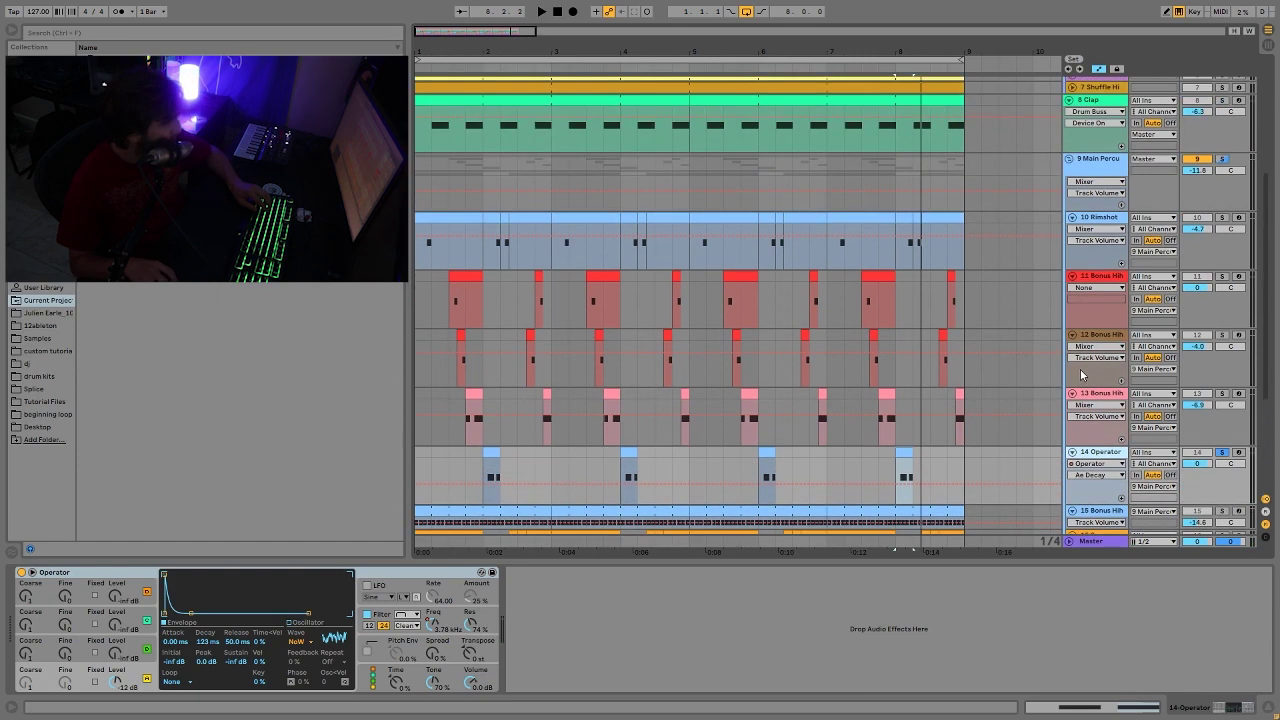
scroll(949, 443, down, 4)
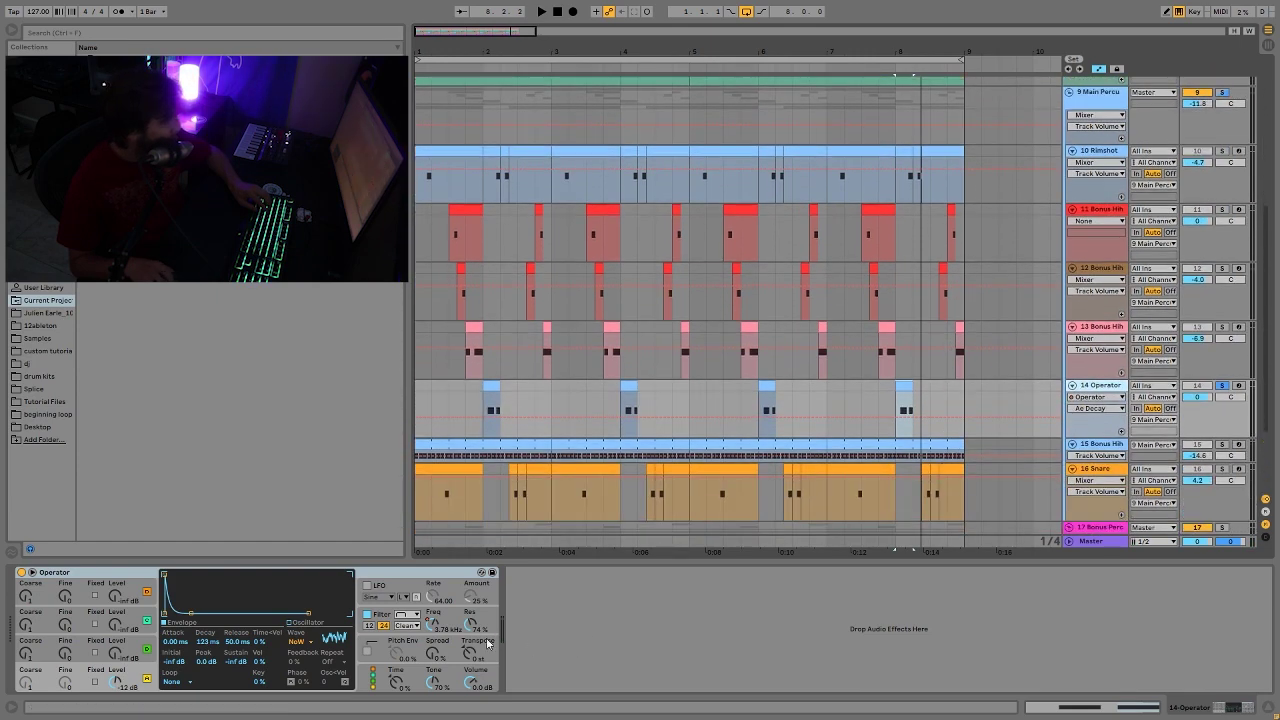
Show the Operator synth's filter settings and delete the filter frequency automation
click(388, 622)
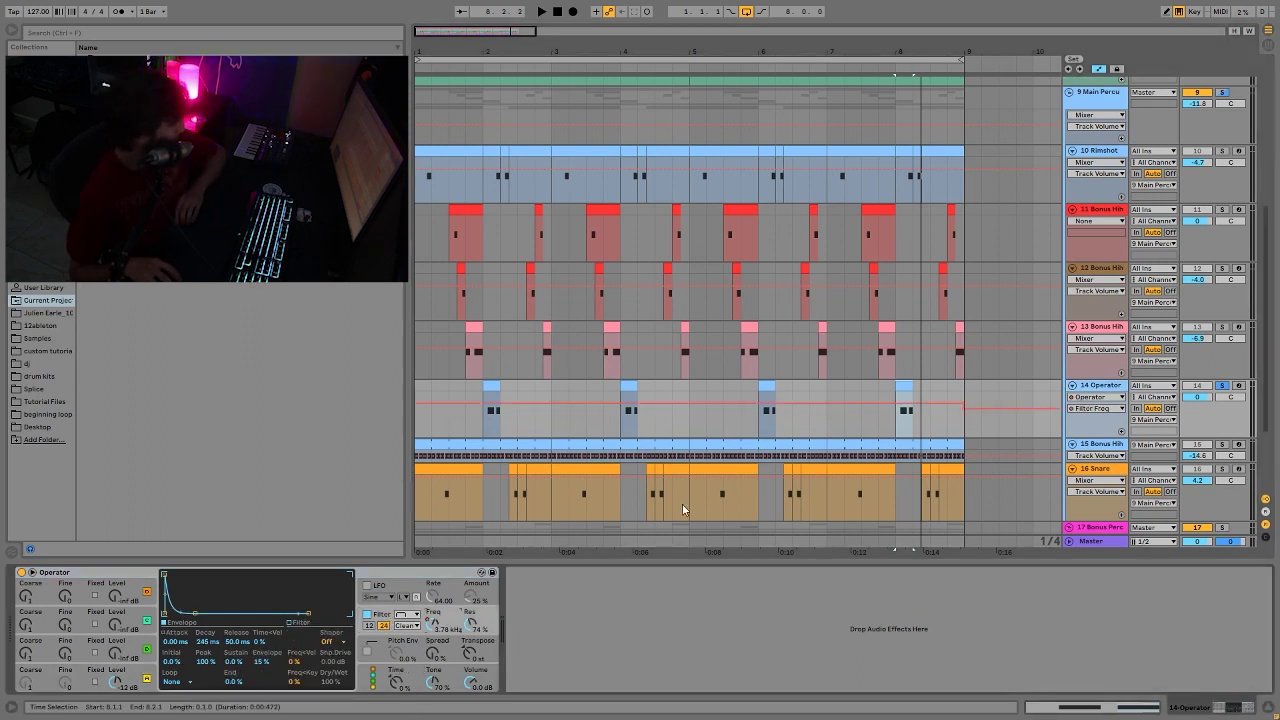
right_click(432, 622)
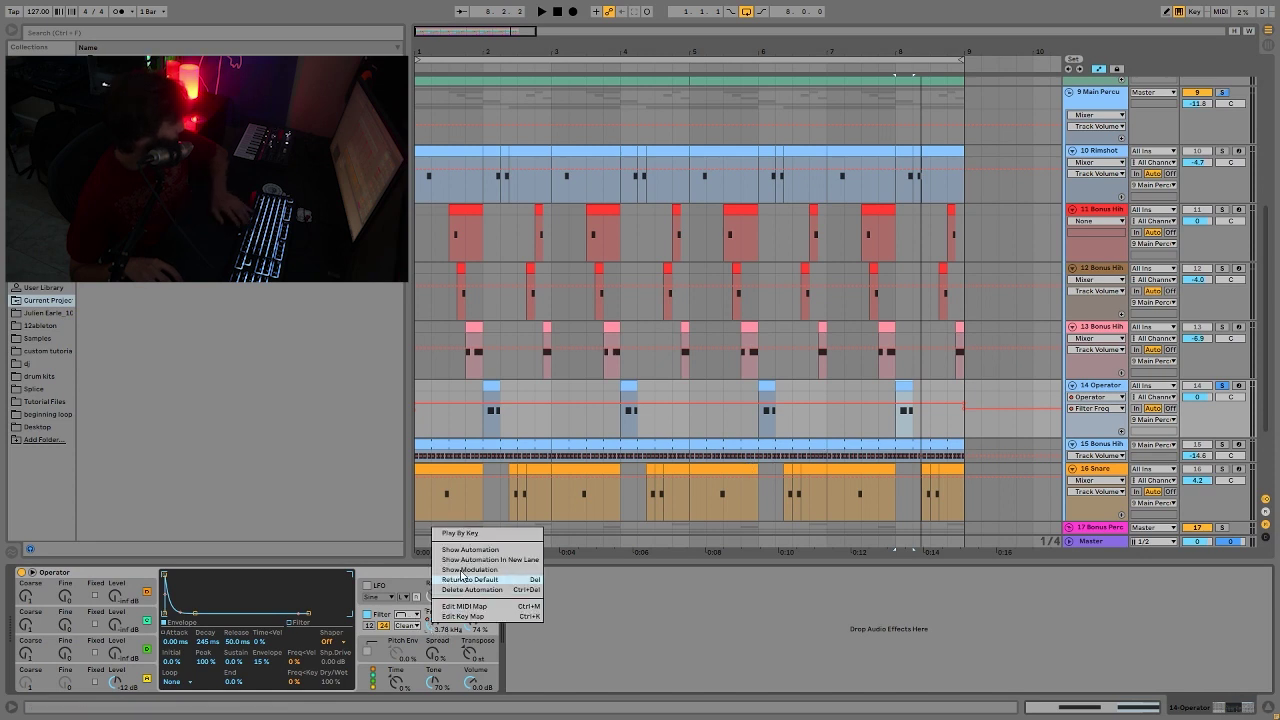
click(472, 598)
Enable Operator's LFO with only the filter as Destination A target, and set the LFO amount to 48 %
click(367, 587)
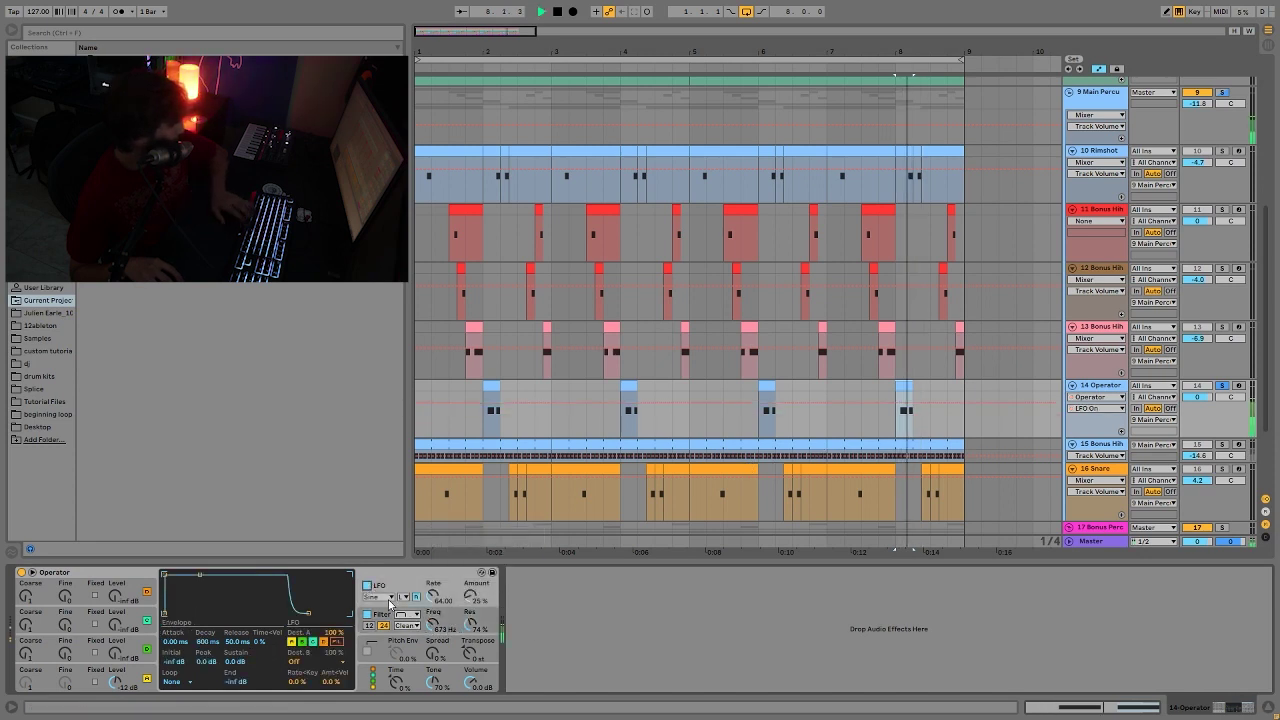
click(322, 641)
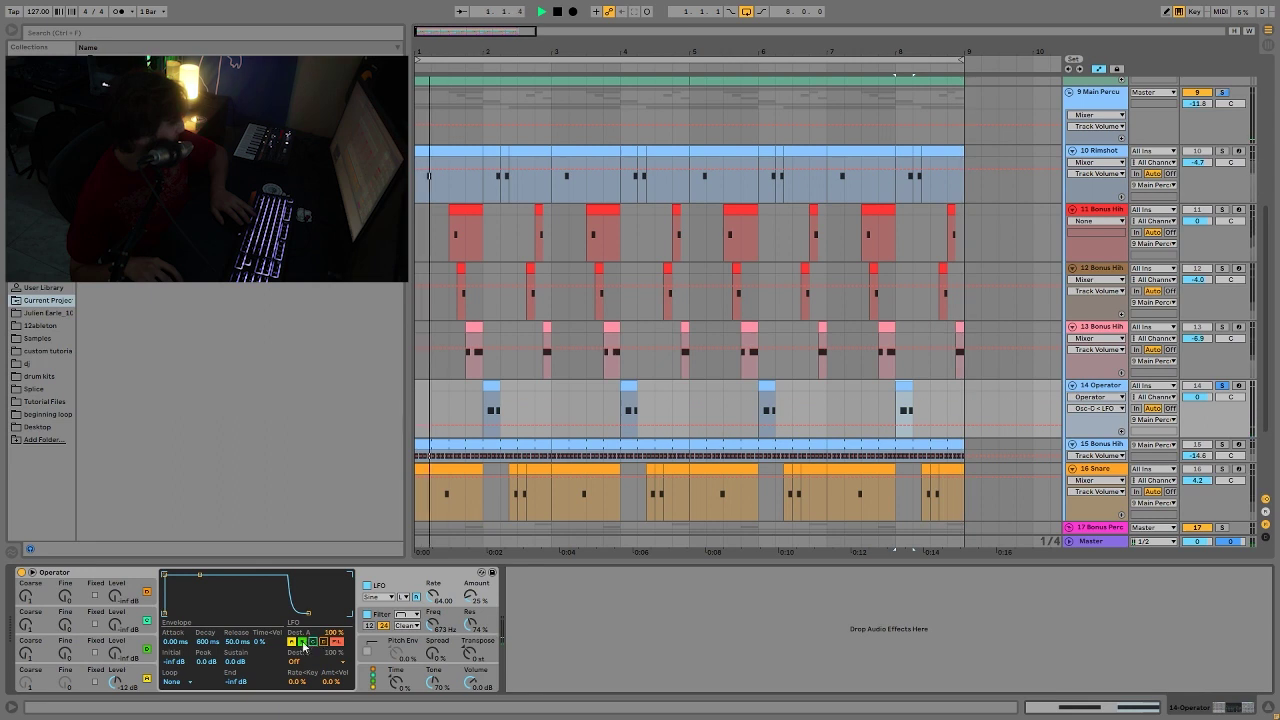
click(478, 596)
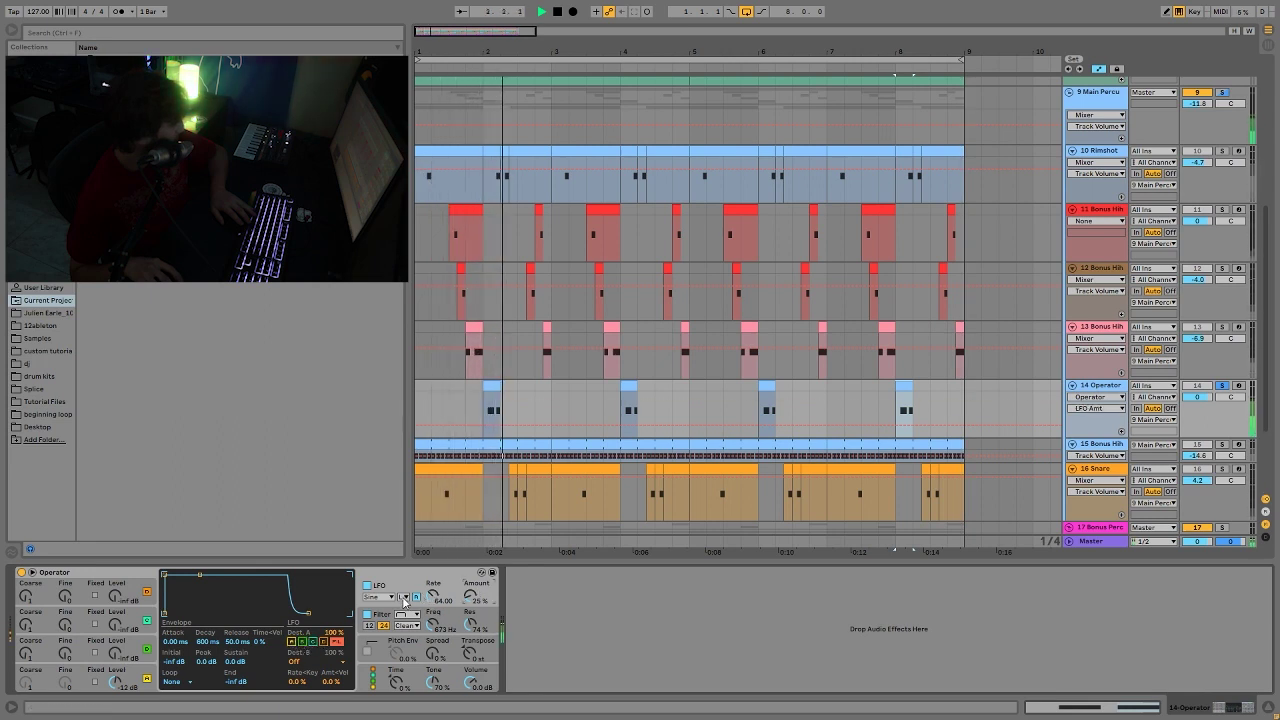
click(461, 600)
drag(461, 600, 463, 580)
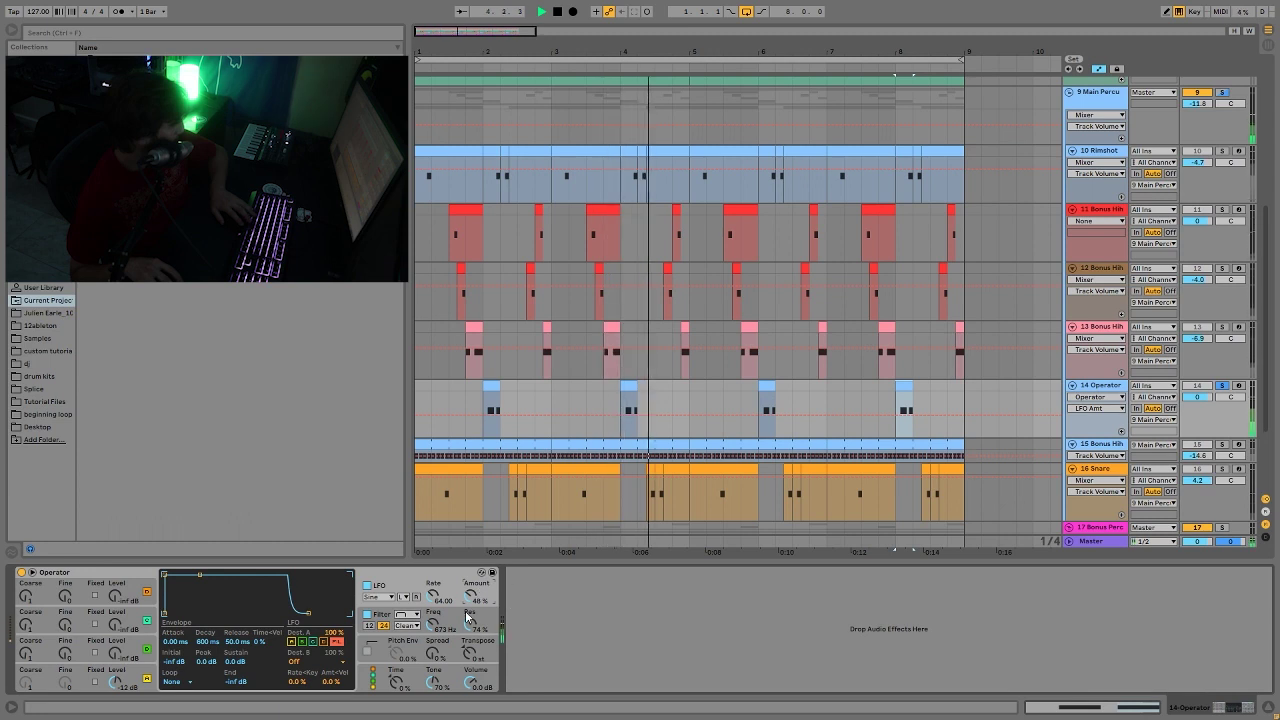
Set Operator's volume to 6.0 dB, and play the full groove with the solos cleared
click(474, 684)
click(764, 511)
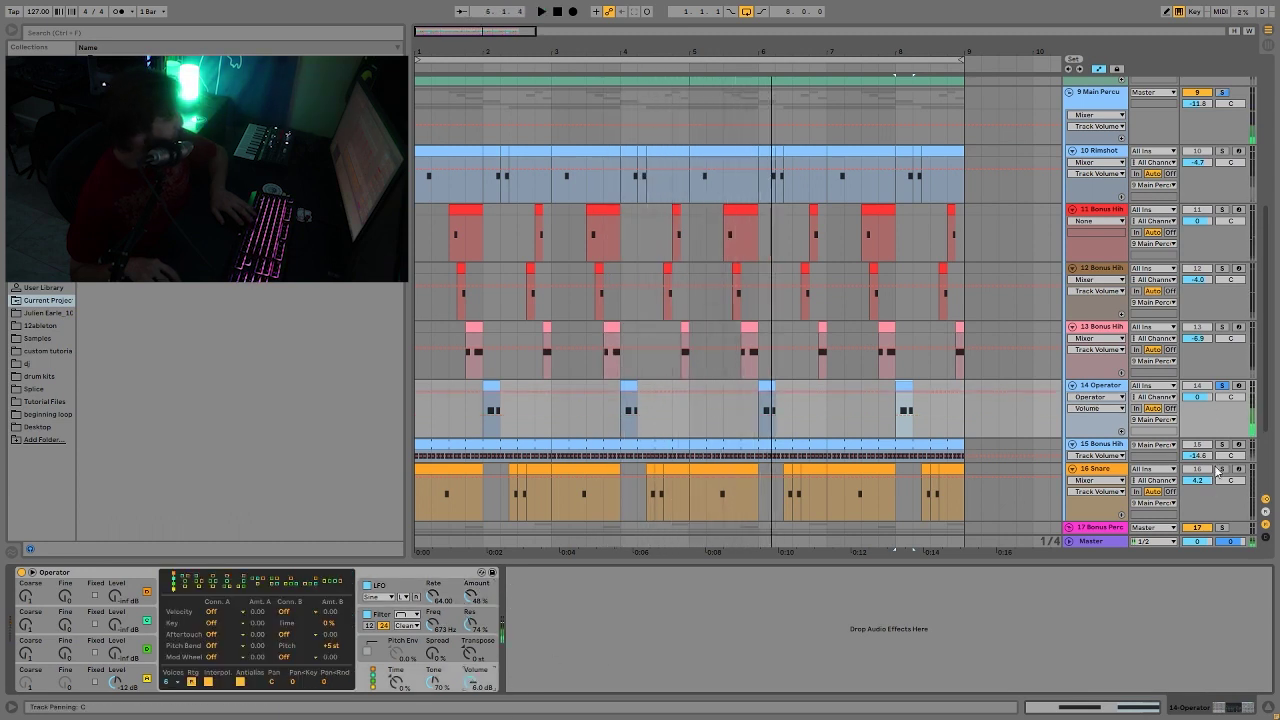
key(space)
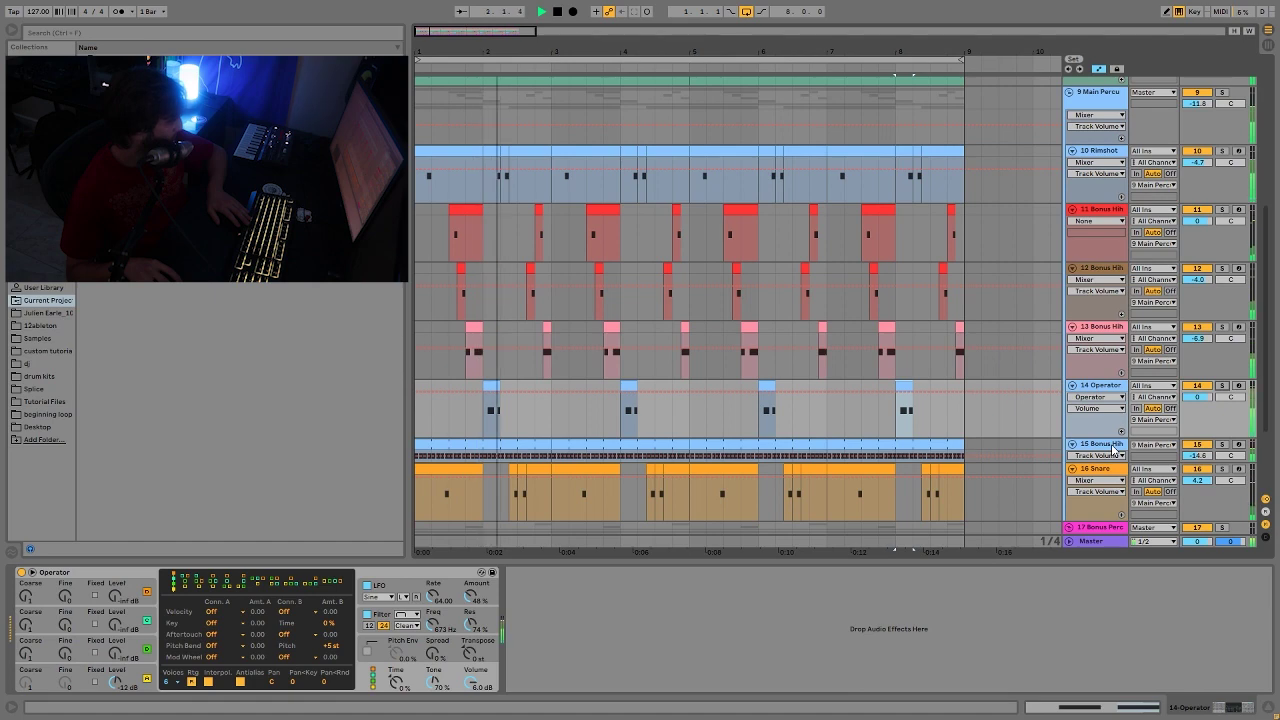
click(938, 463)
key(space)
click(1117, 446)
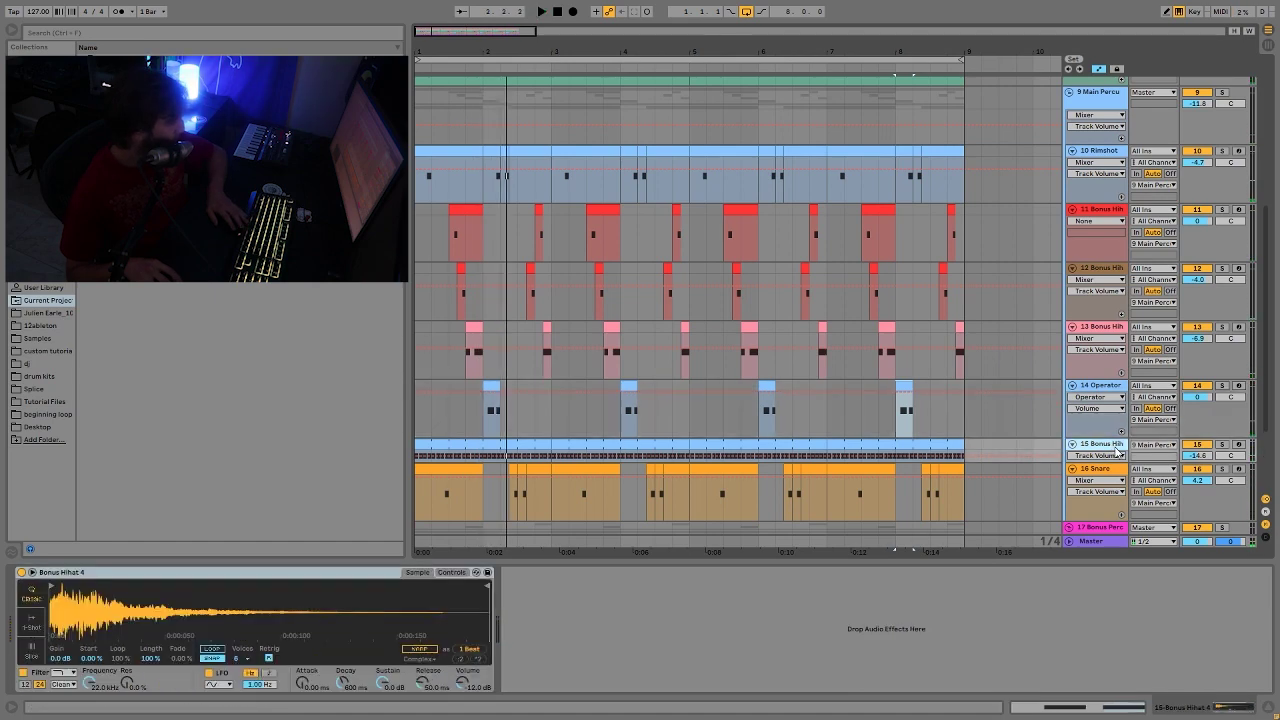
key(space)
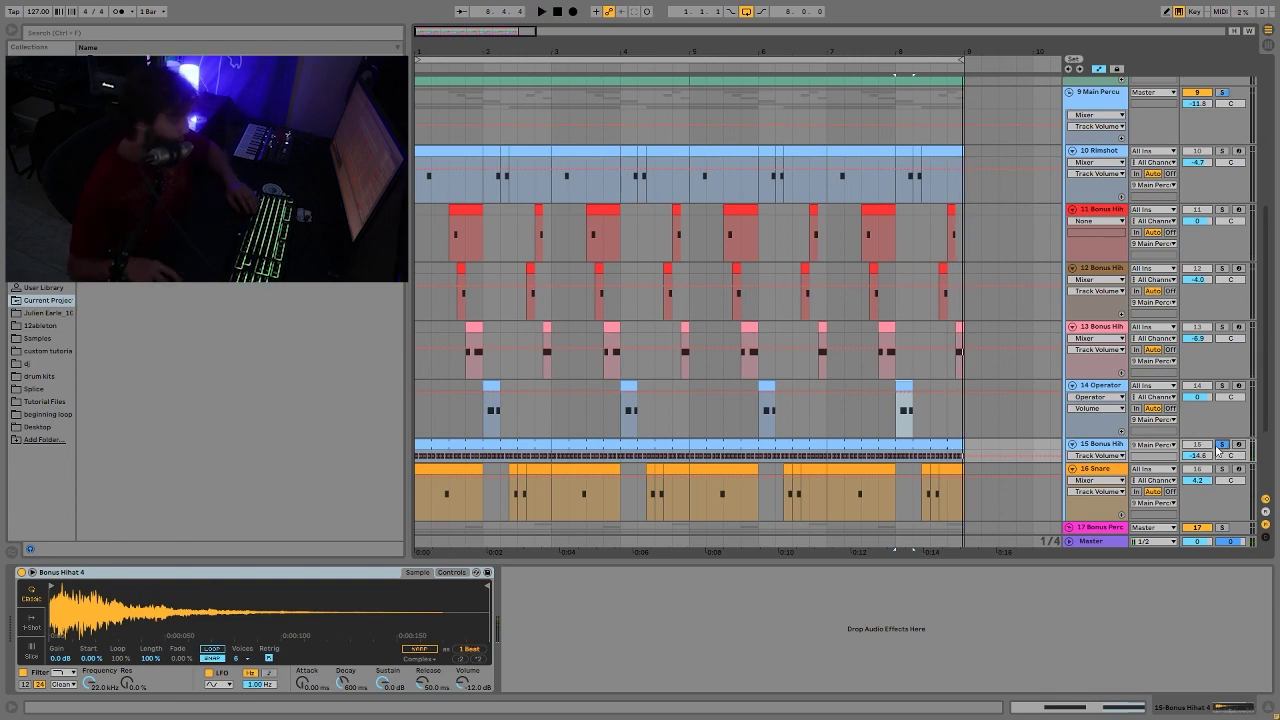
scroll(1150, 440, down, 2)
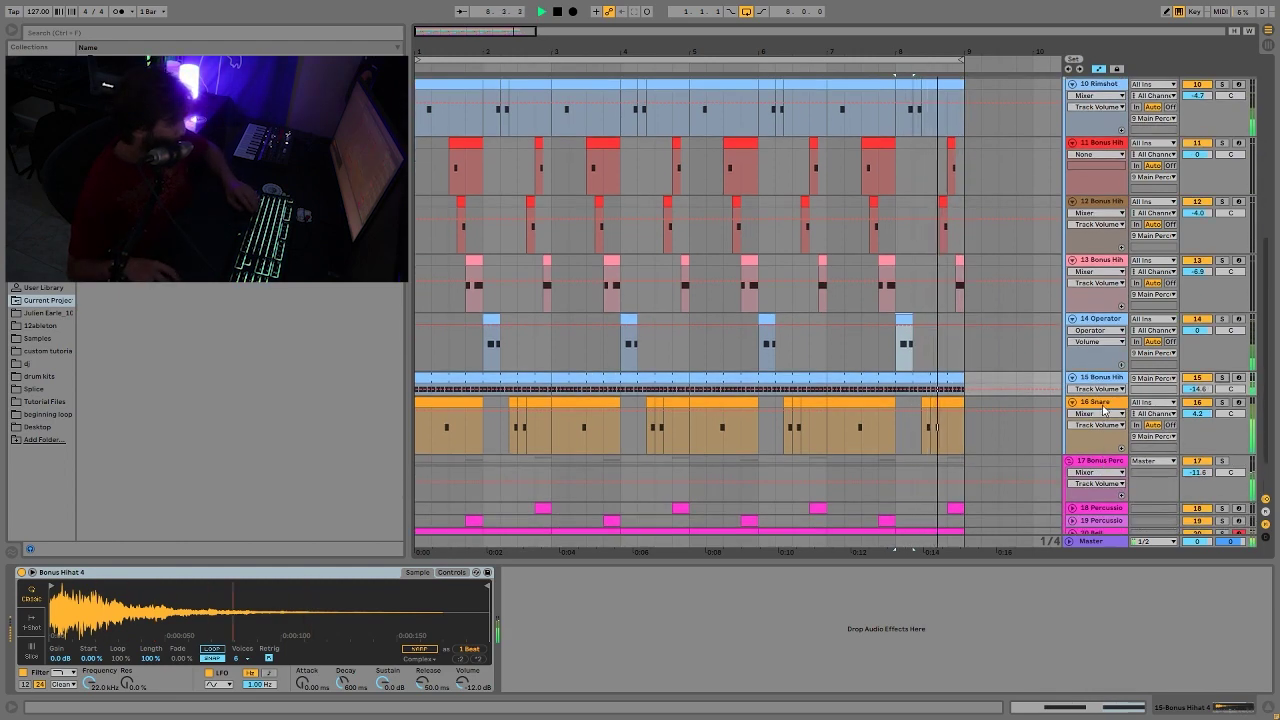
click(1127, 436)
scroll(911, 380, up, 3)
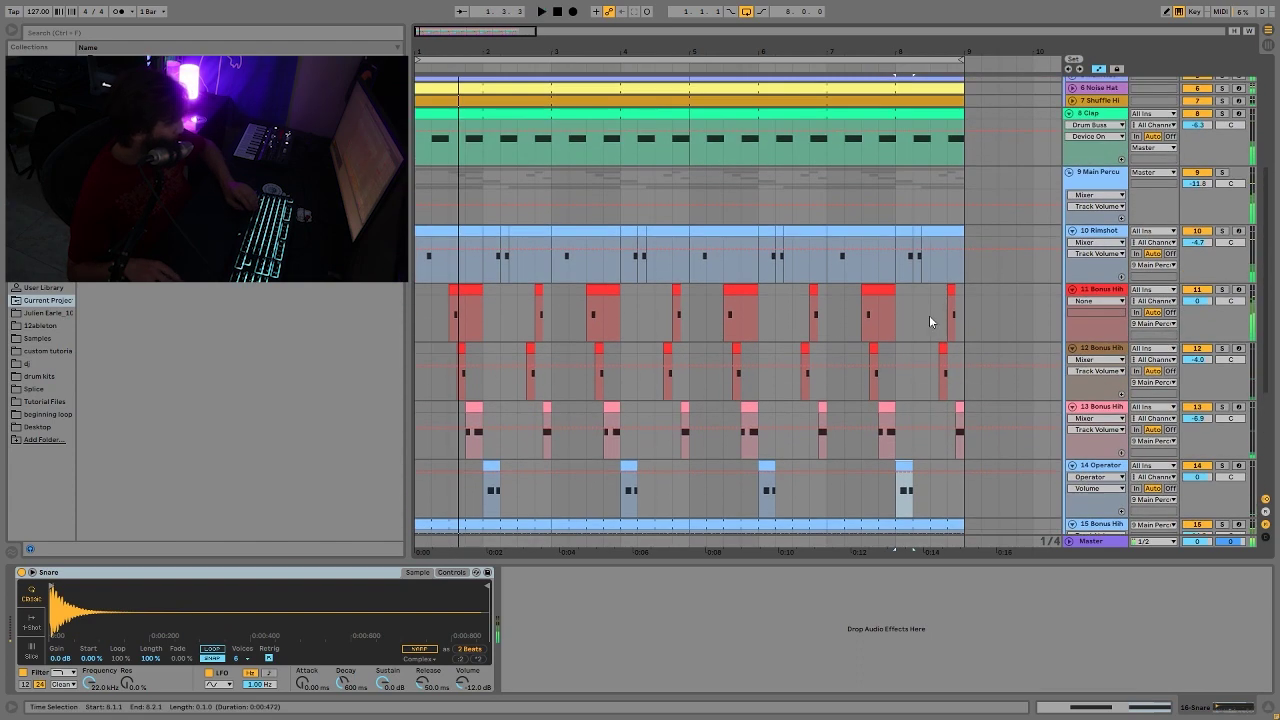
Select and solo the Main Percussion group and audition it from bar 1
click(421, 216)
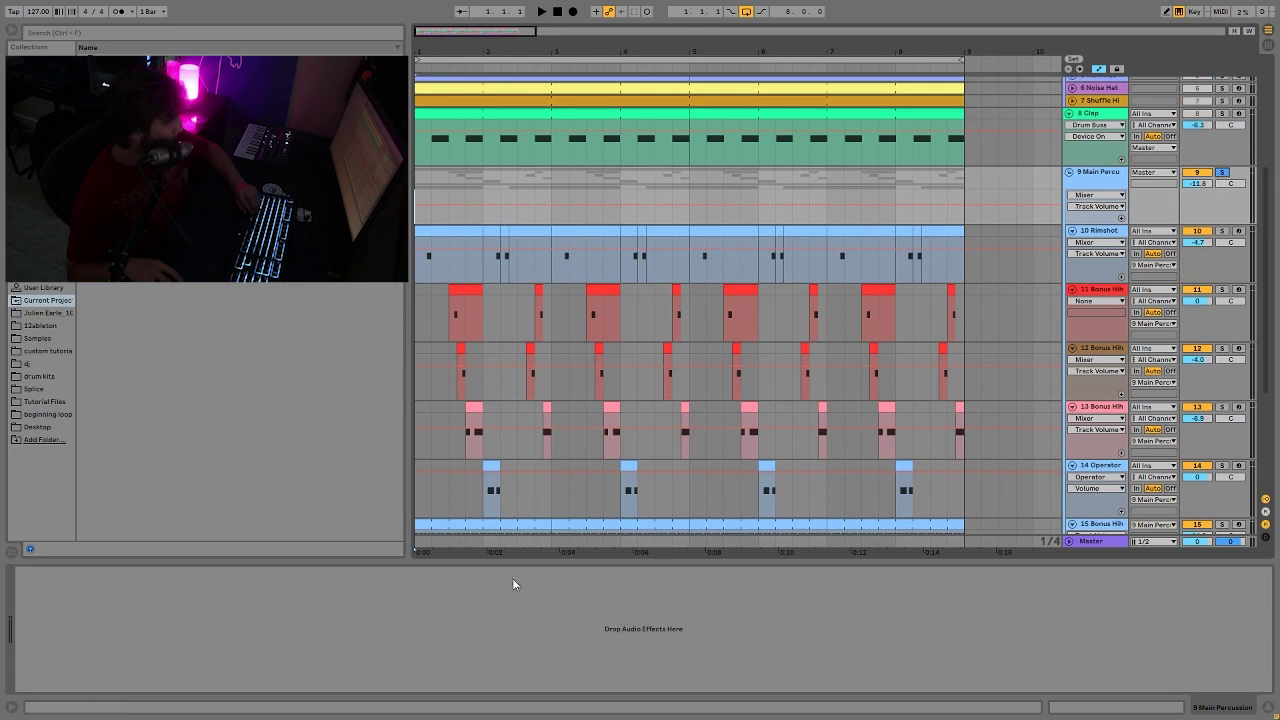
click(1096, 186)
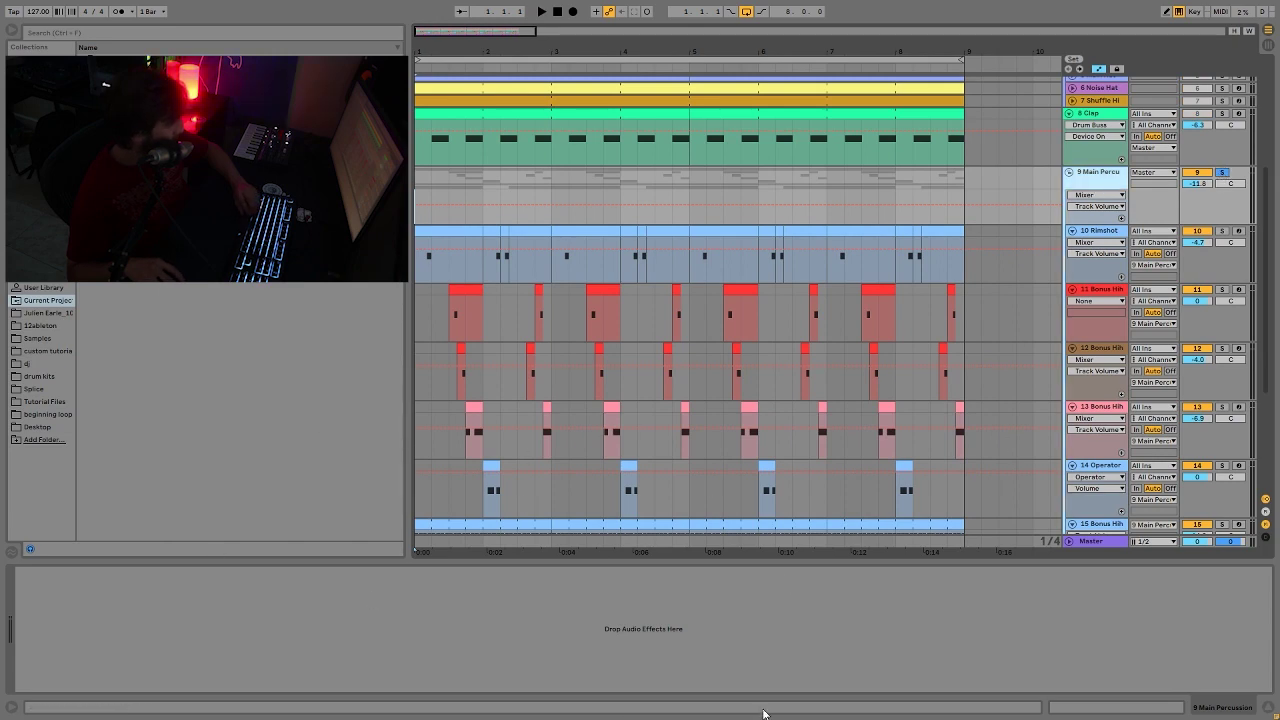
scroll(982, 262, down, 3)
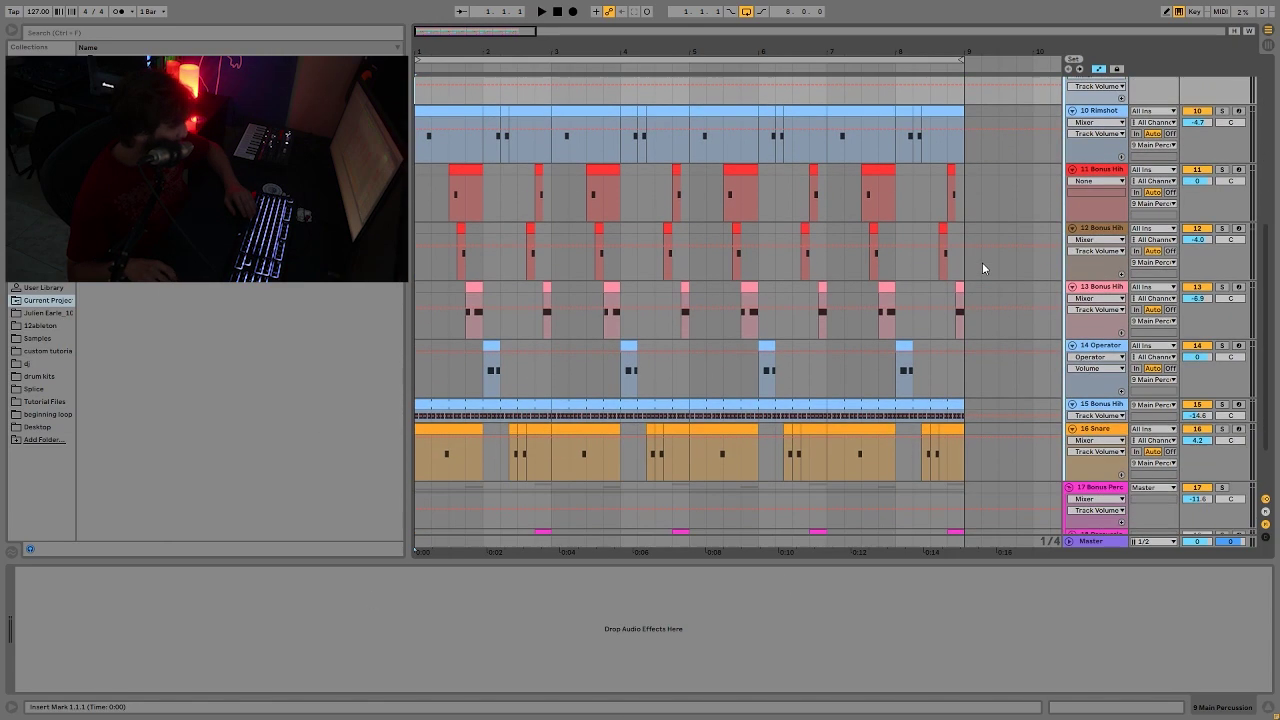
key(space)
scroll(1165, 376, up, 4)
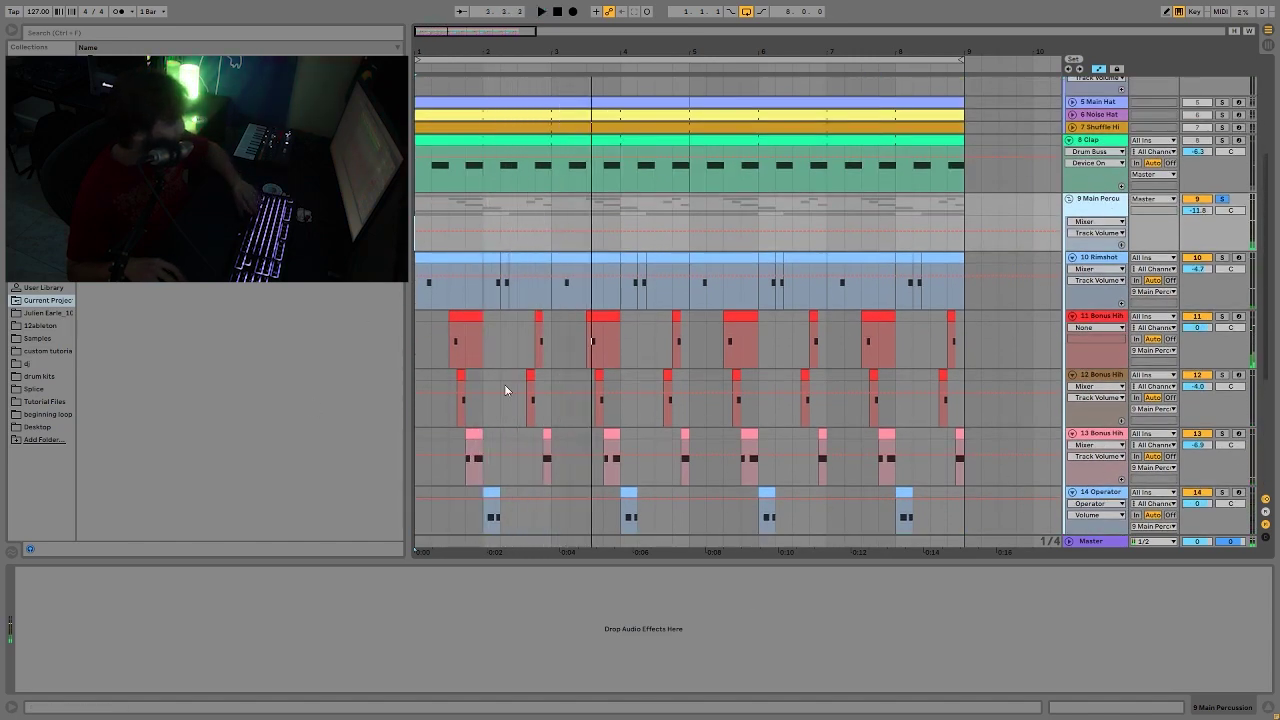
Clear the Main Percussion solo, mute the group and play the groove without it
click(1221, 203)
click(1197, 199)
key(space)
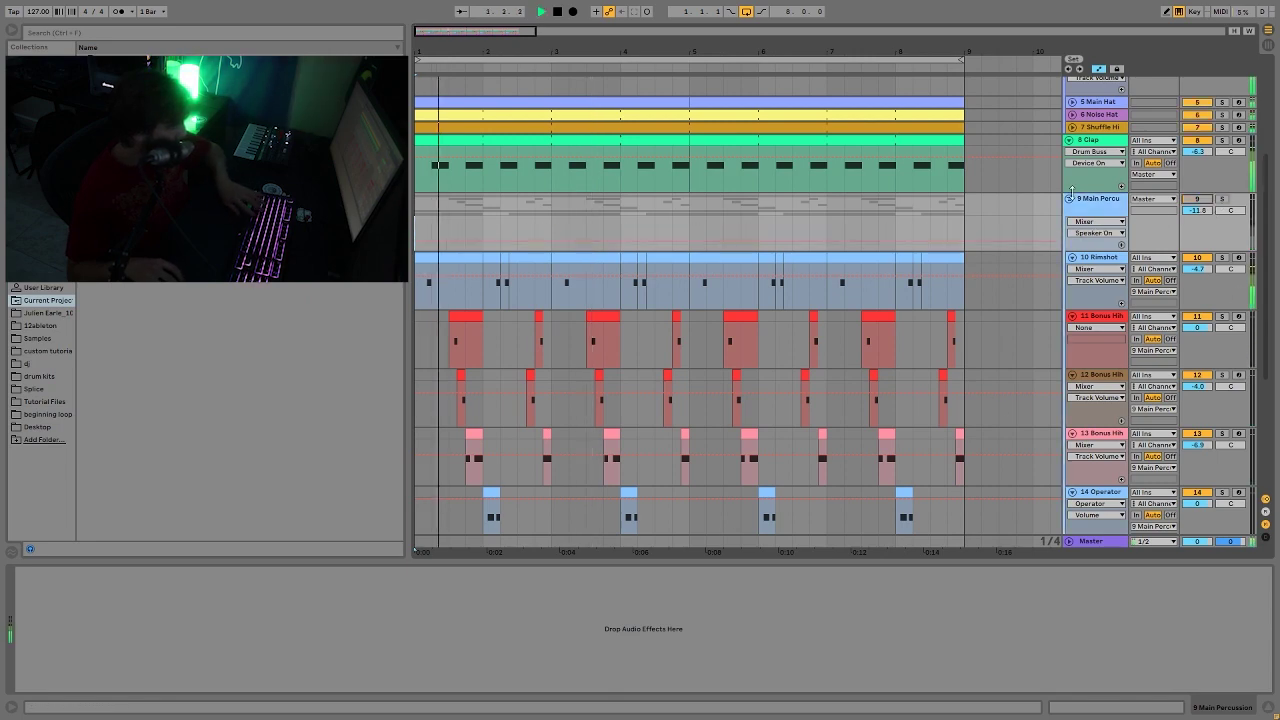
click(1097, 245)
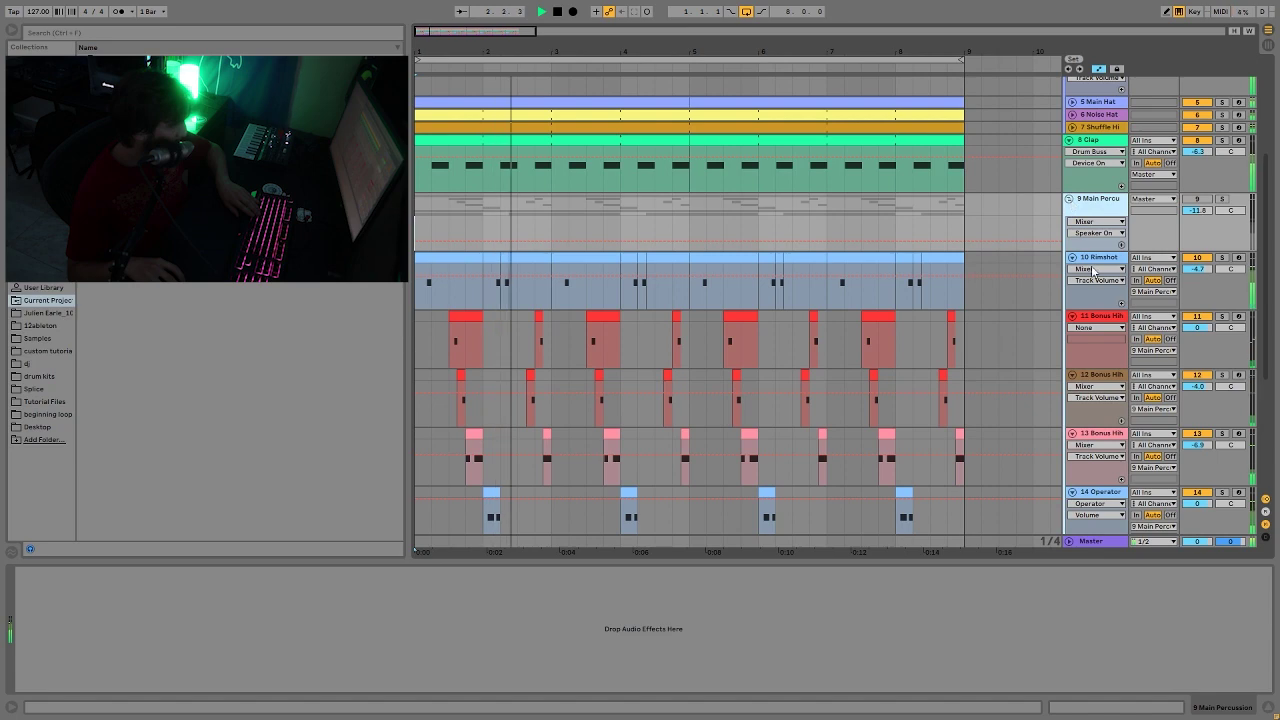
Fold the seven tracks inside Main Percussion, unmute the group and play the groove with it
drag(1110, 309, 1126, 263)
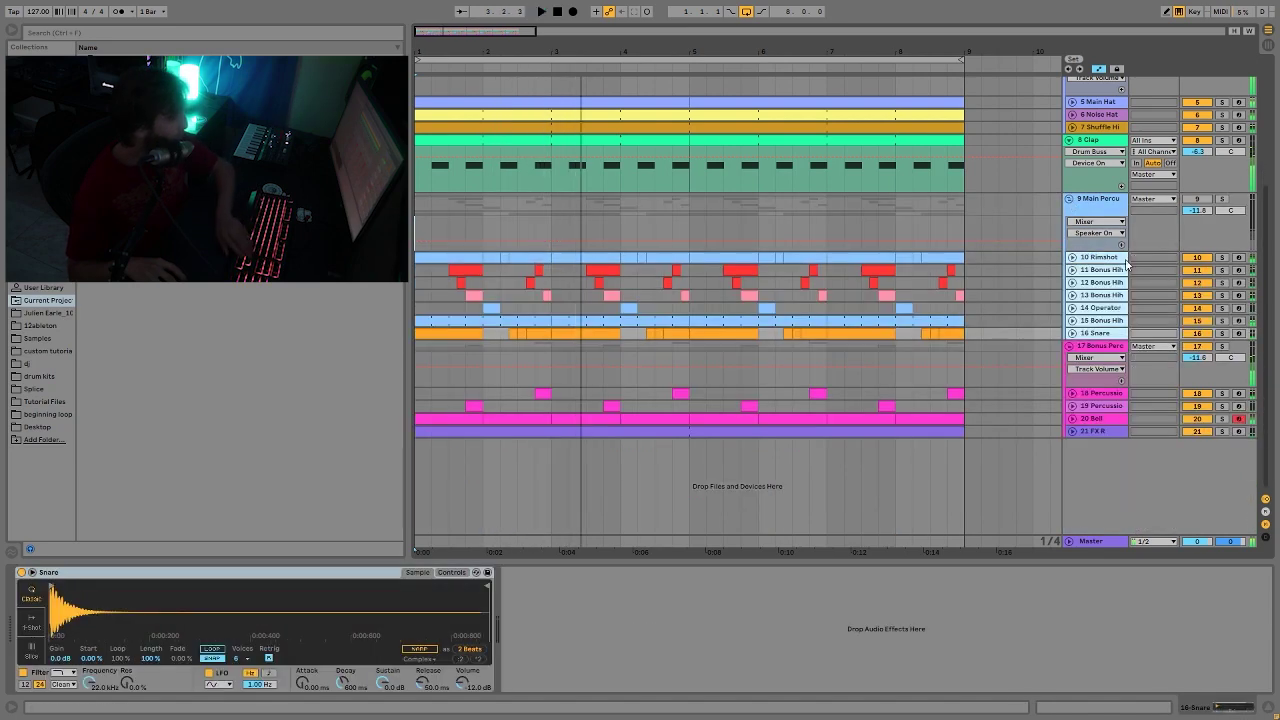
click(1197, 200)
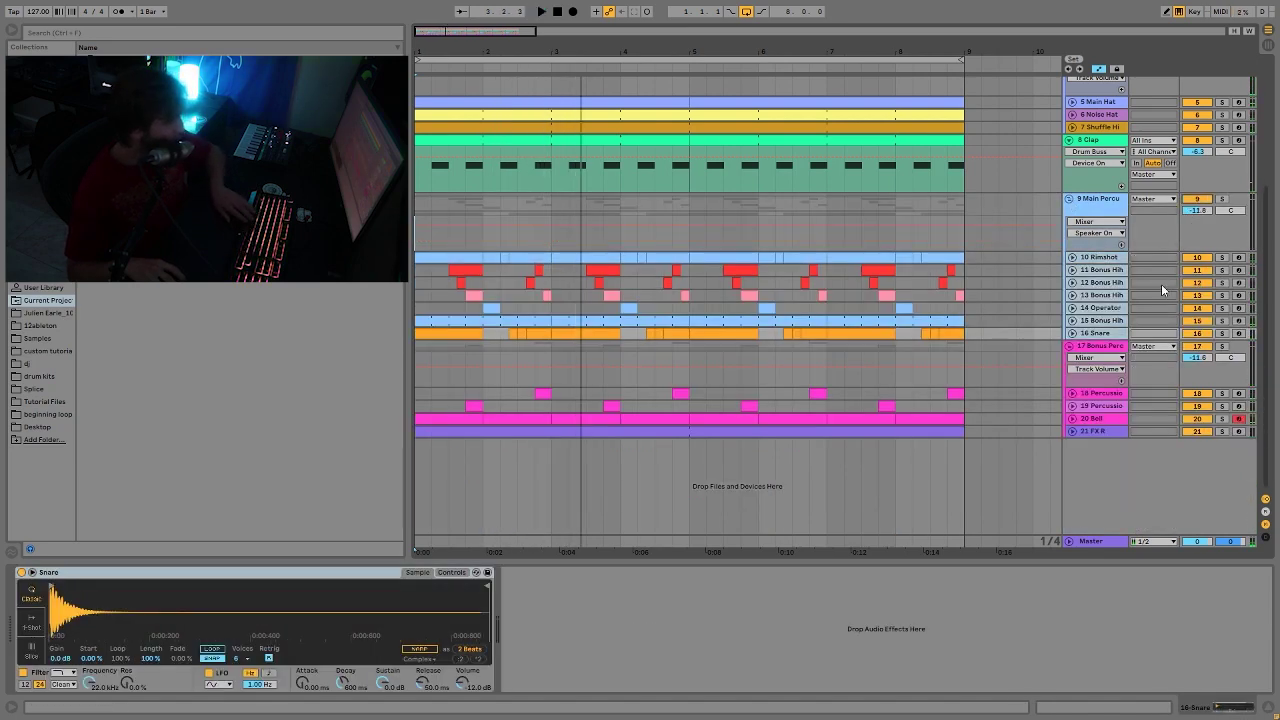
key(space)
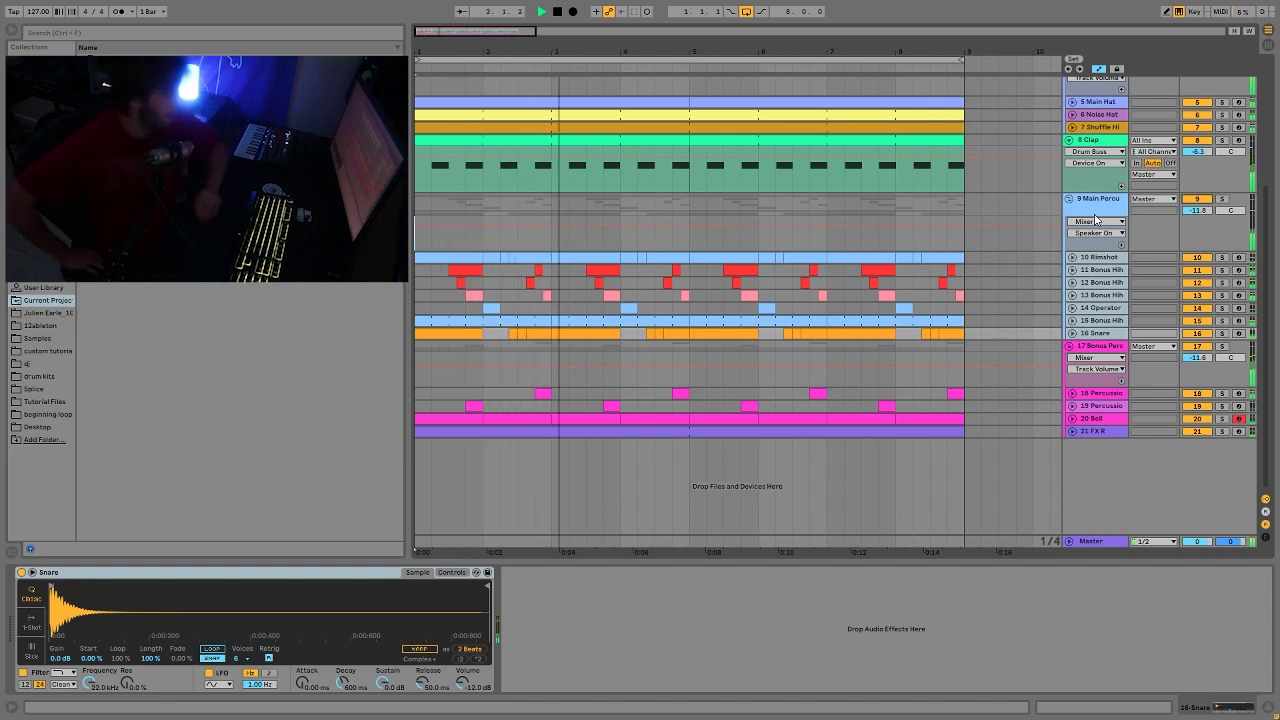
Stop the playback and play the full groove again from bar 1
key(space)
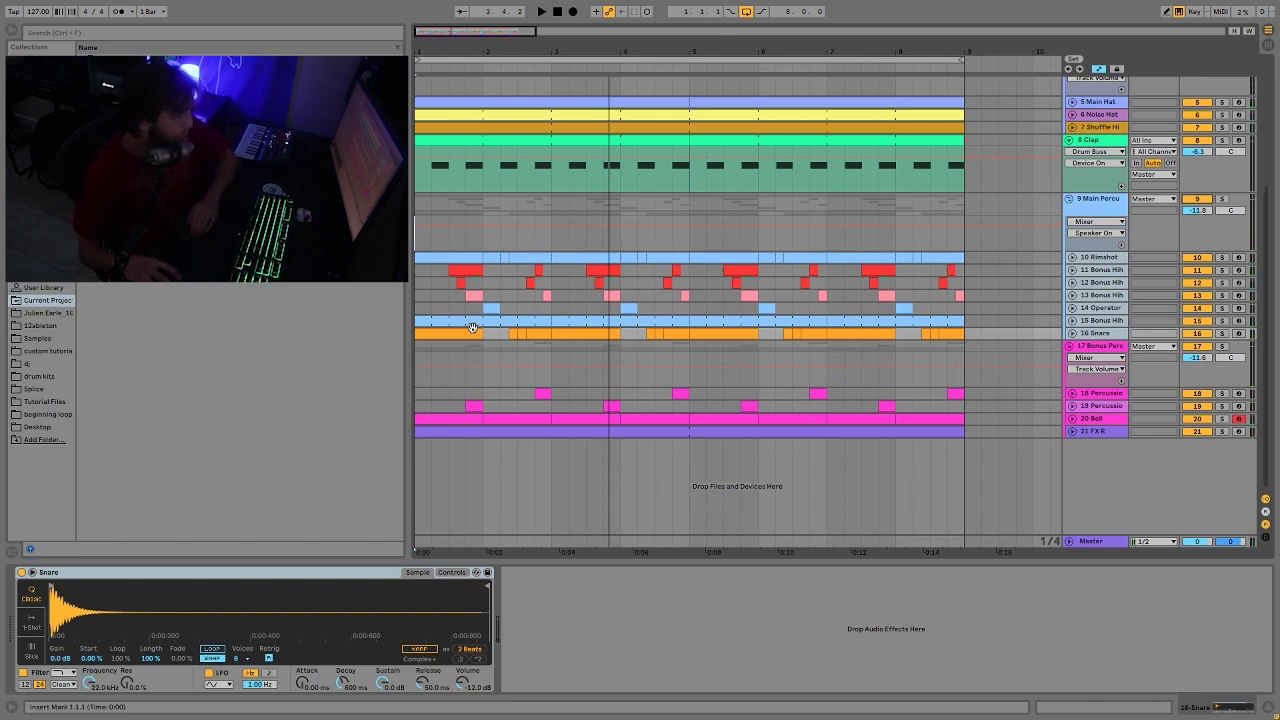
key(space)
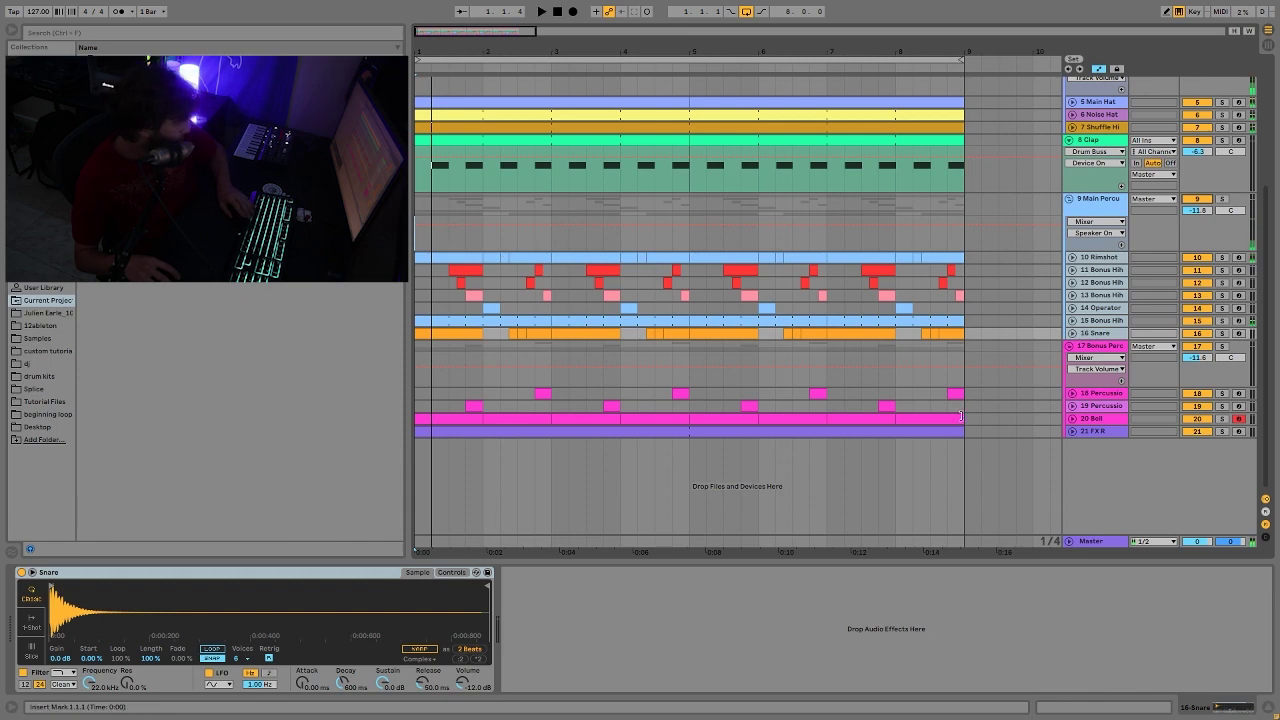
Solo and audition the Bonus Perc group while unfolding its Percussion 1, Percussion 2, Bell and FX R tracks
click(1184, 352)
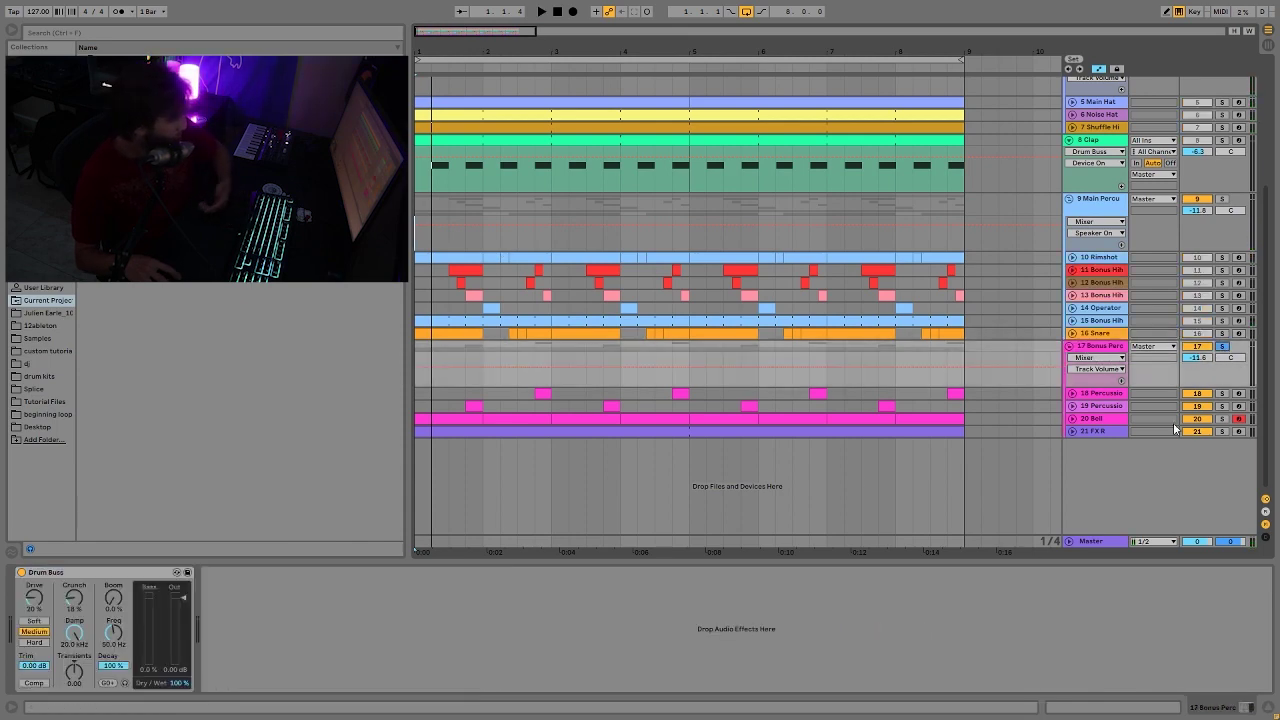
key(space)
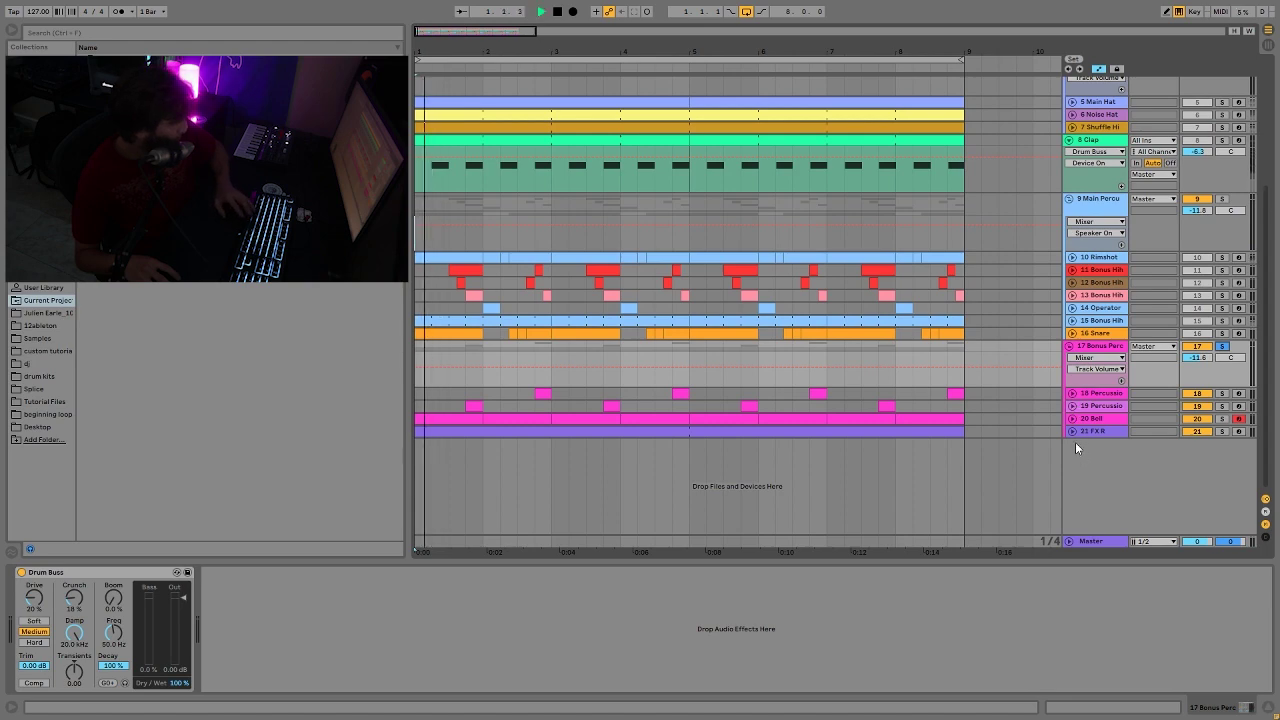
click(1071, 419)
click(1071, 477)
click(1071, 405)
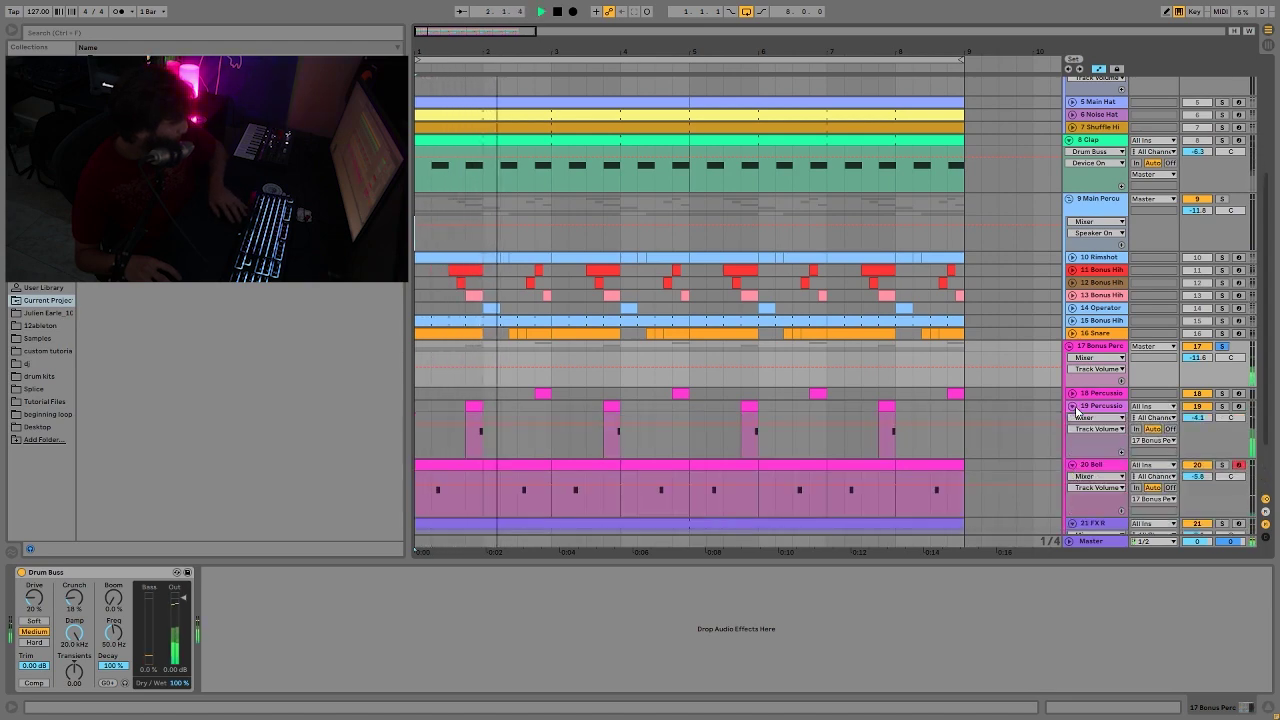
click(1072, 393)
scroll(991, 495, down, 3)
key(space)
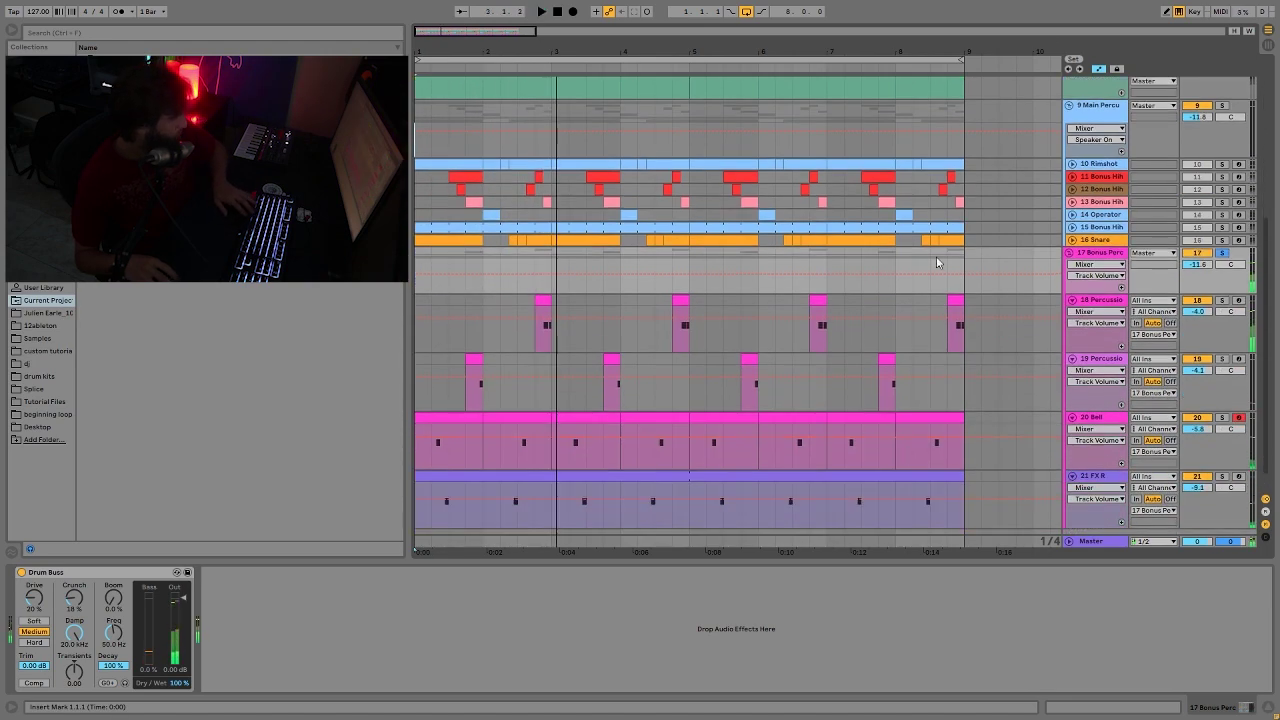
Compare the Main Percussion and Bonus Perc groups by soloing each, playing the latter from bar 1 of the Percussion 1 track
key(space)
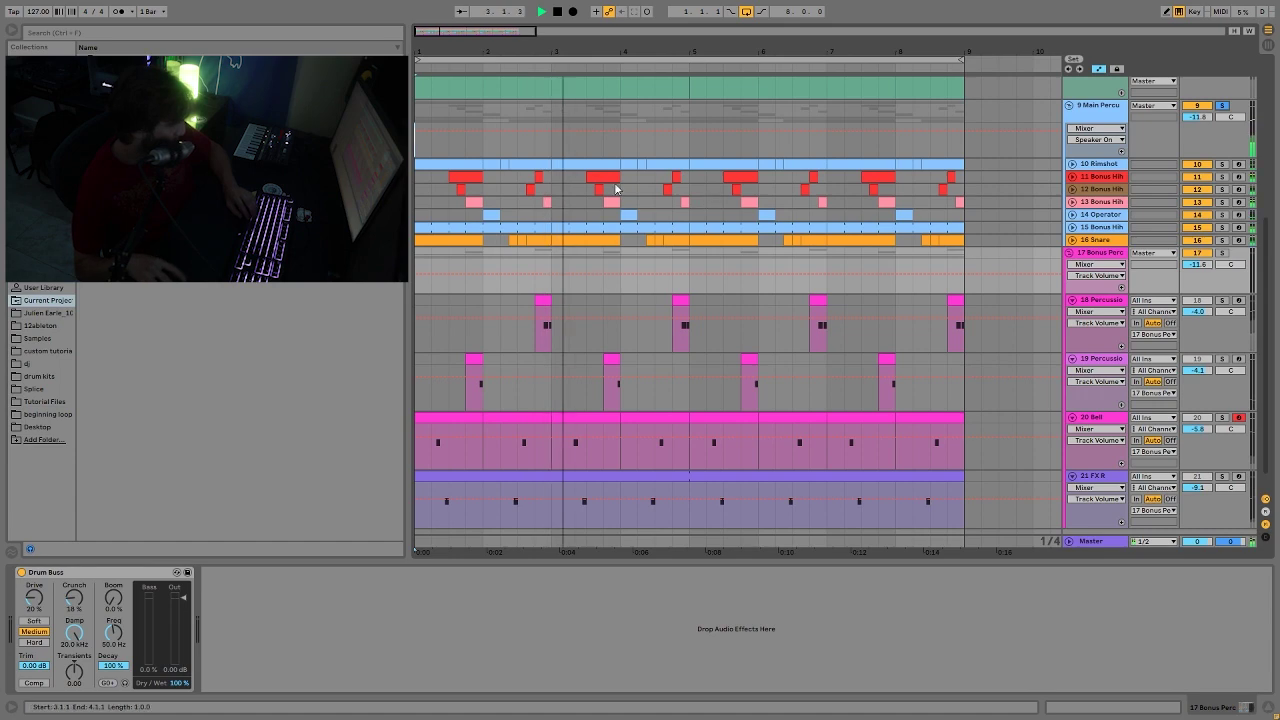
key(space)
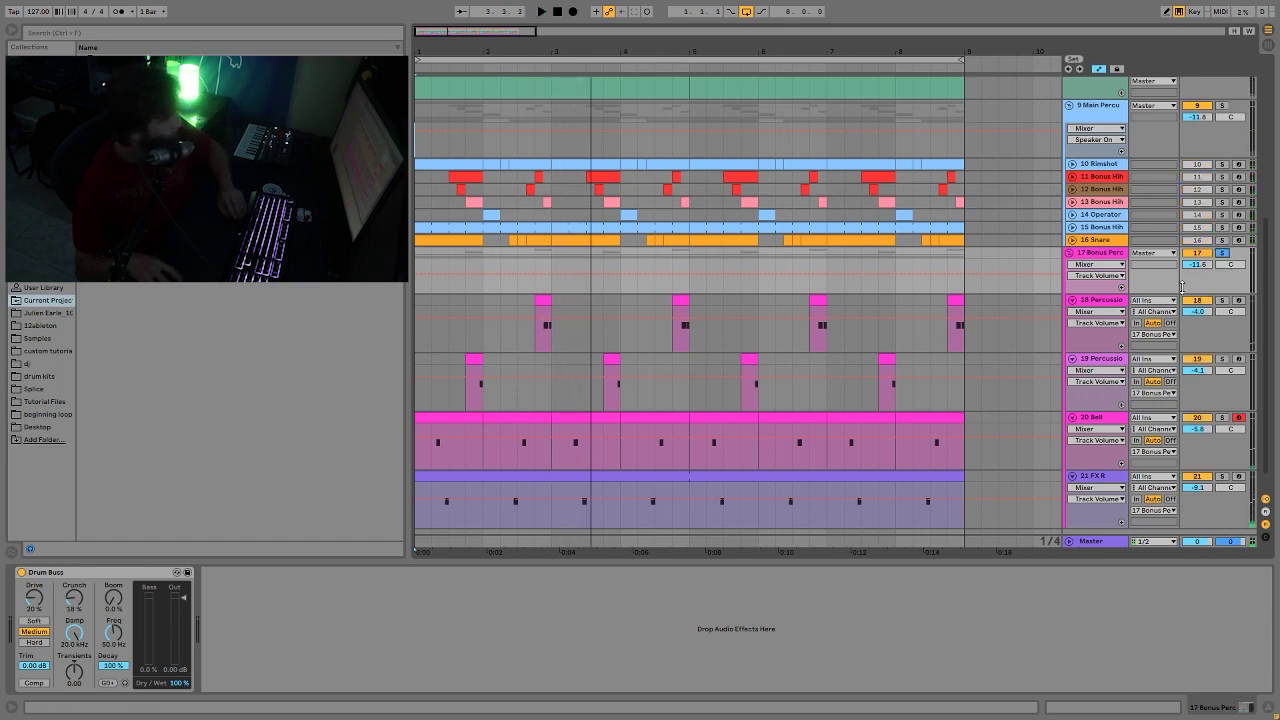
click(426, 308)
scroll(426, 308, down, 1)
key(space)
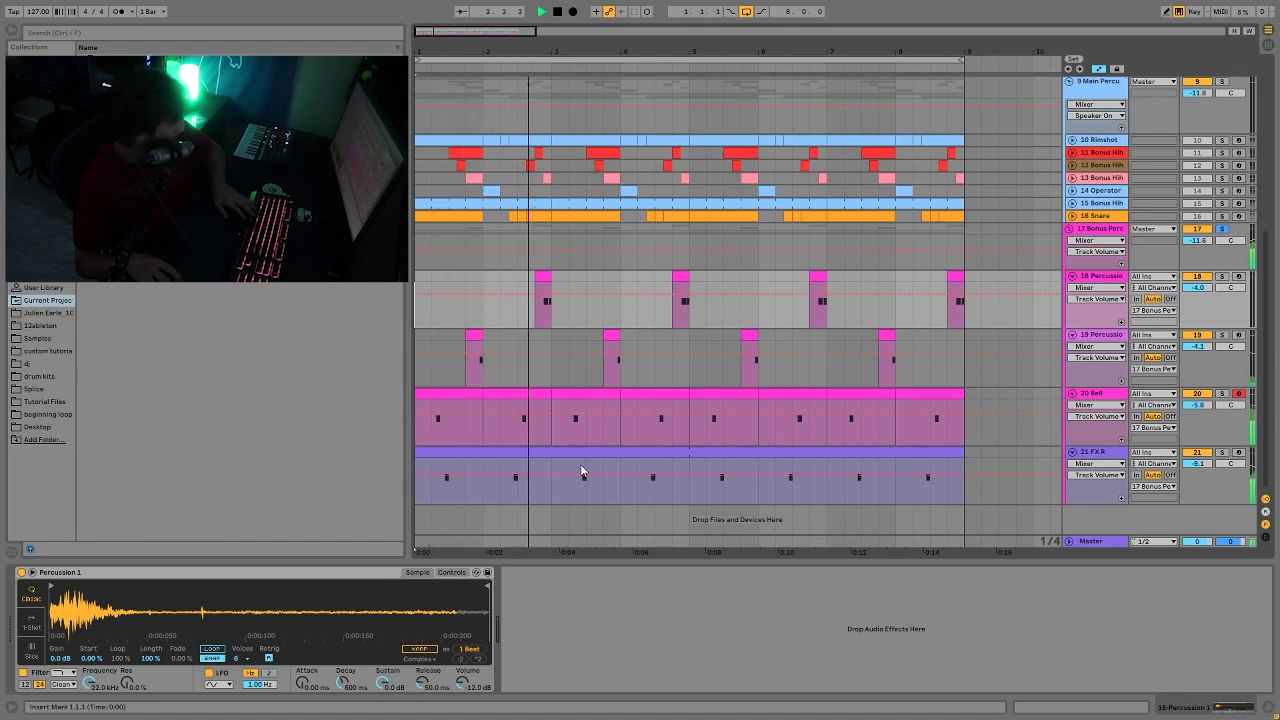
key(space)
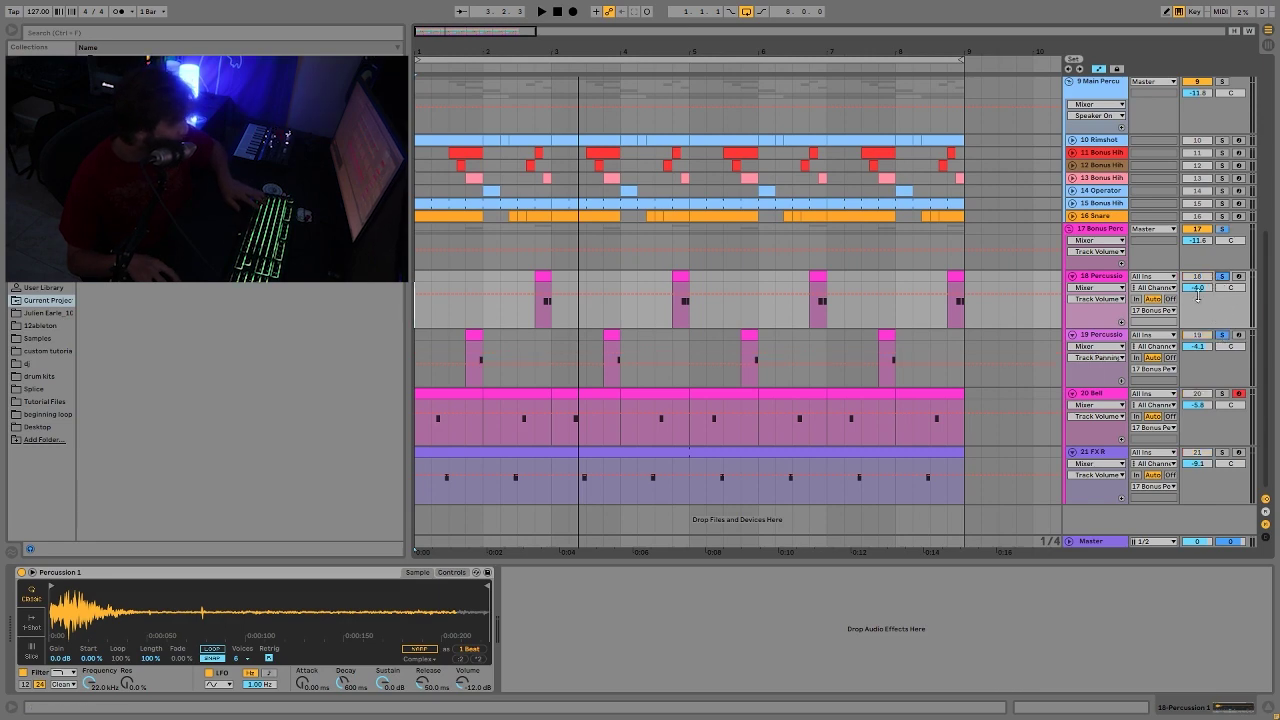
With Percussion 1 and Percussion 2 soloed, play from the first Percussion 2 clip
click(477, 335)
key(space)
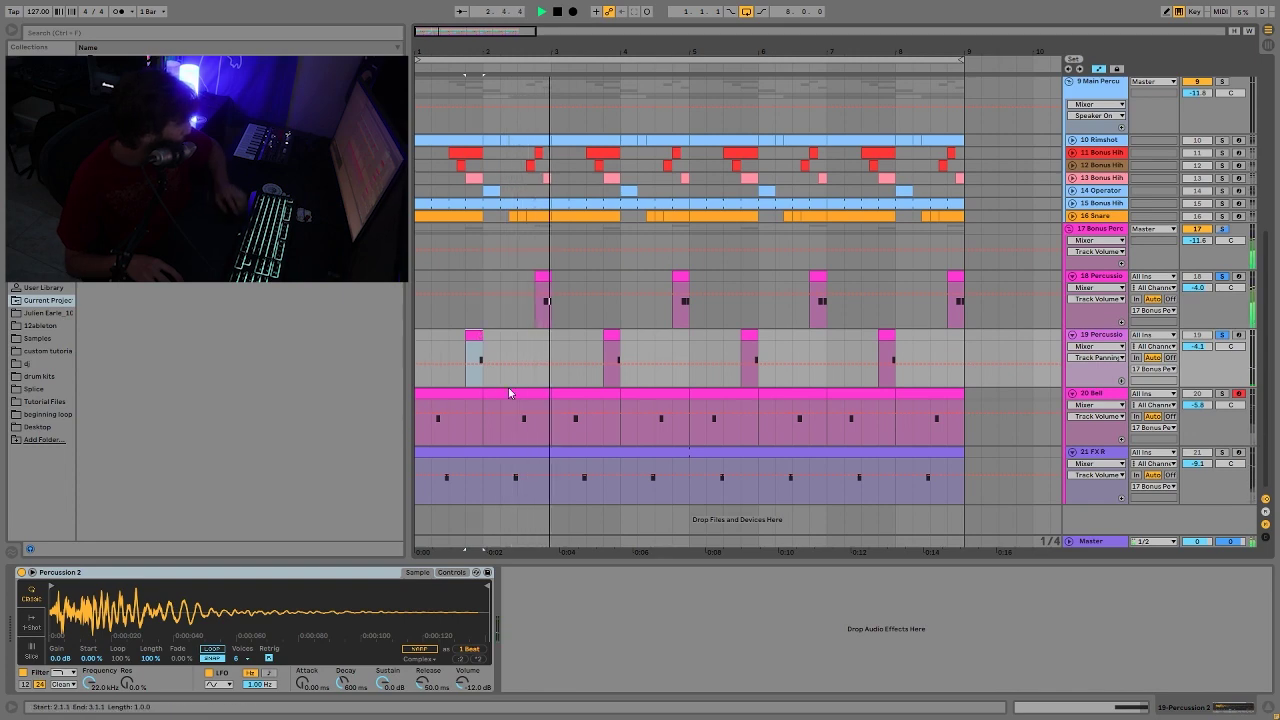
key(space)
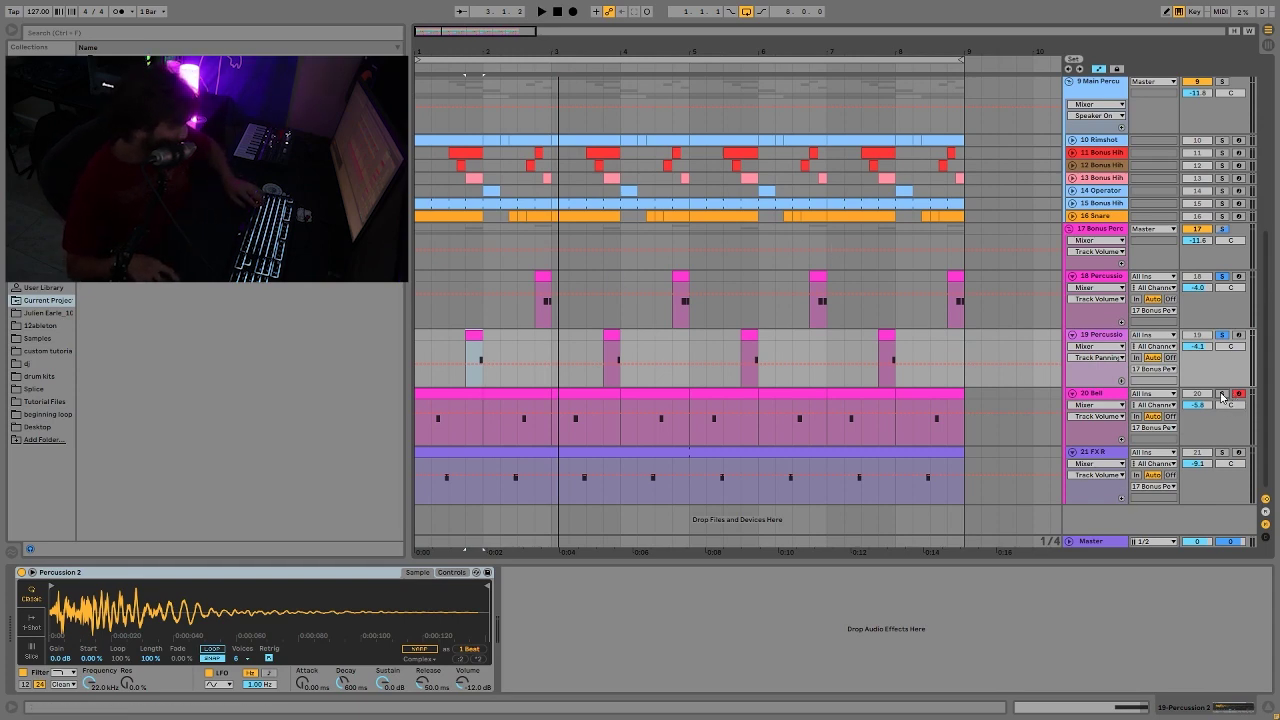
Solo and audition the Bell and FX R tracks, and return to the whole Bonus Perc group solo
click(431, 435)
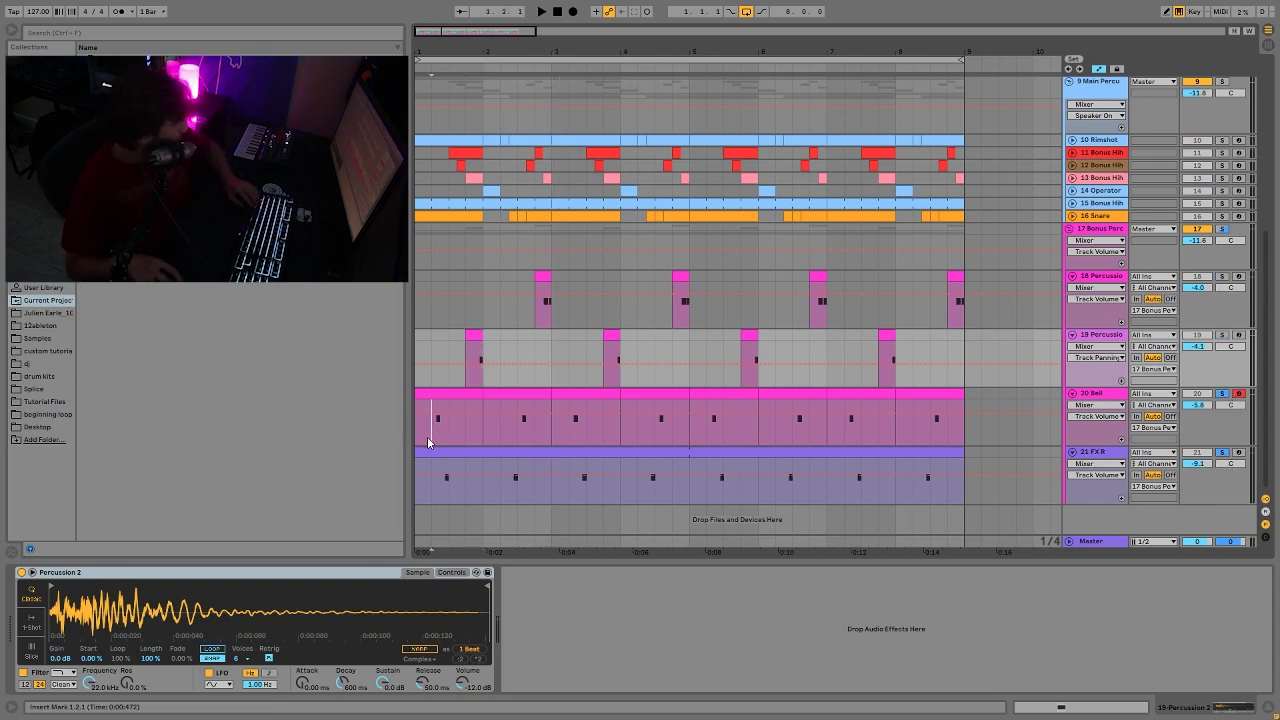
click(433, 496)
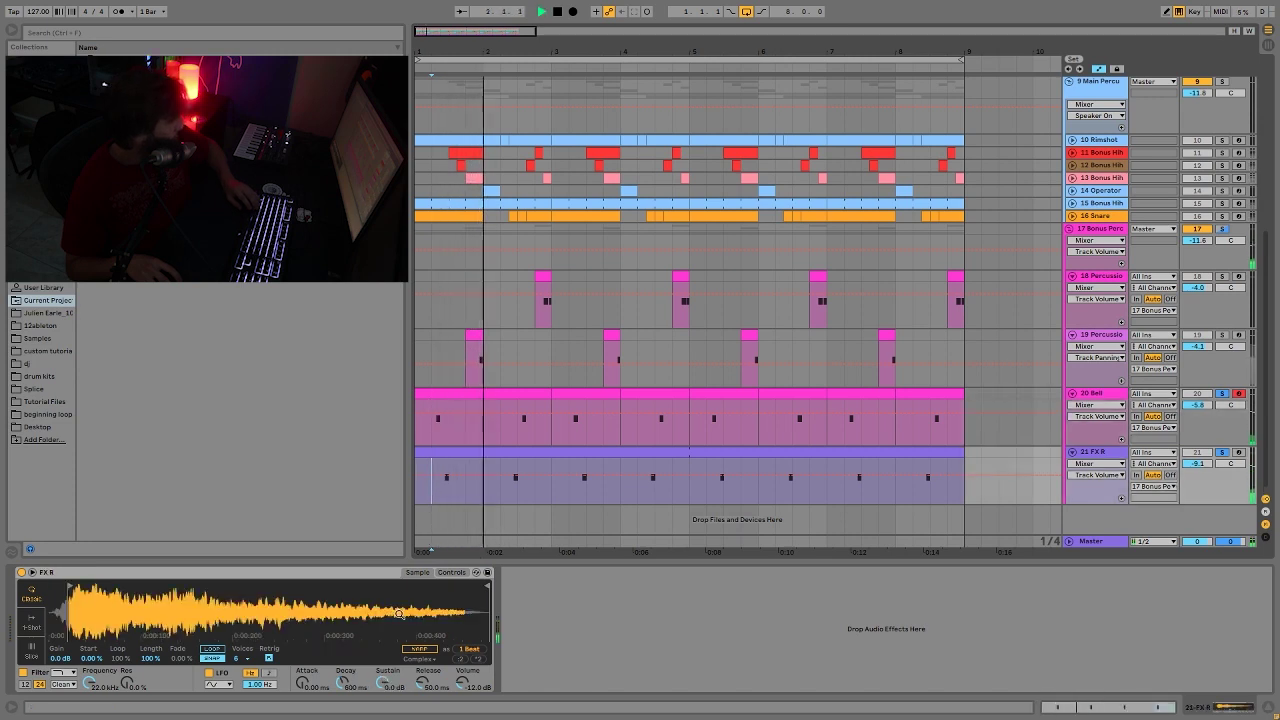
key(space)
key(space)
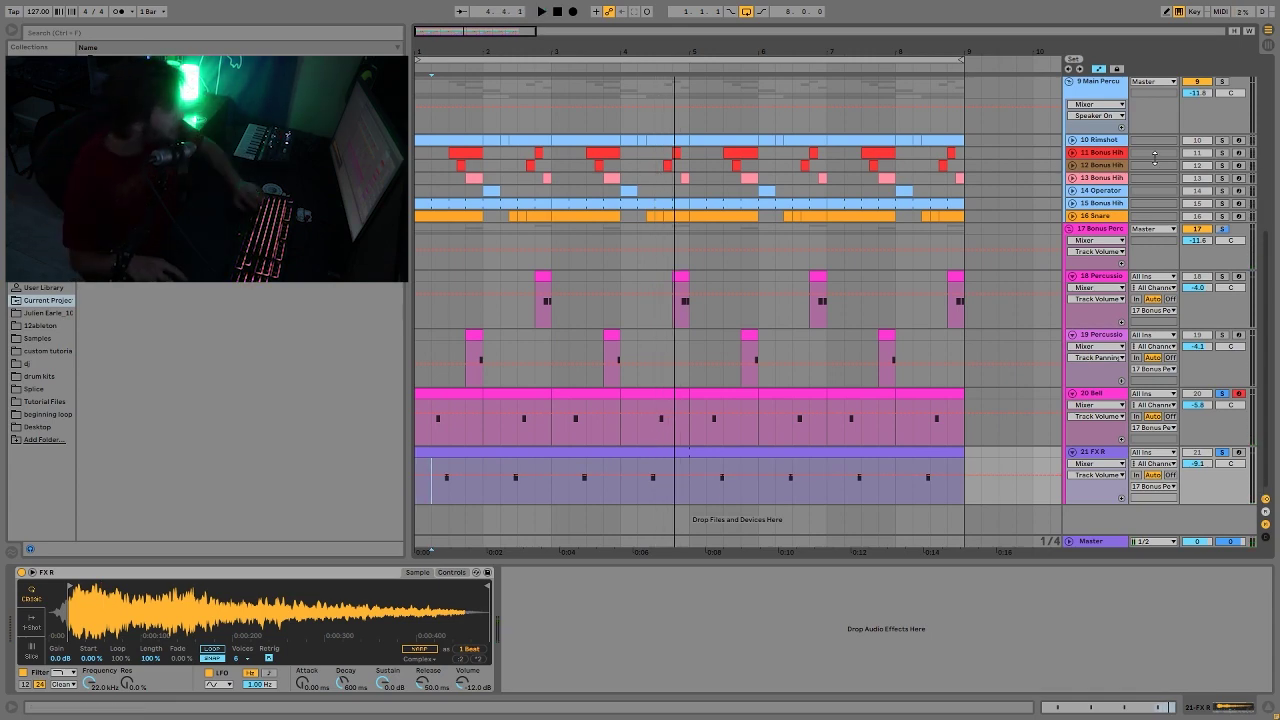
key(space)
key(space)
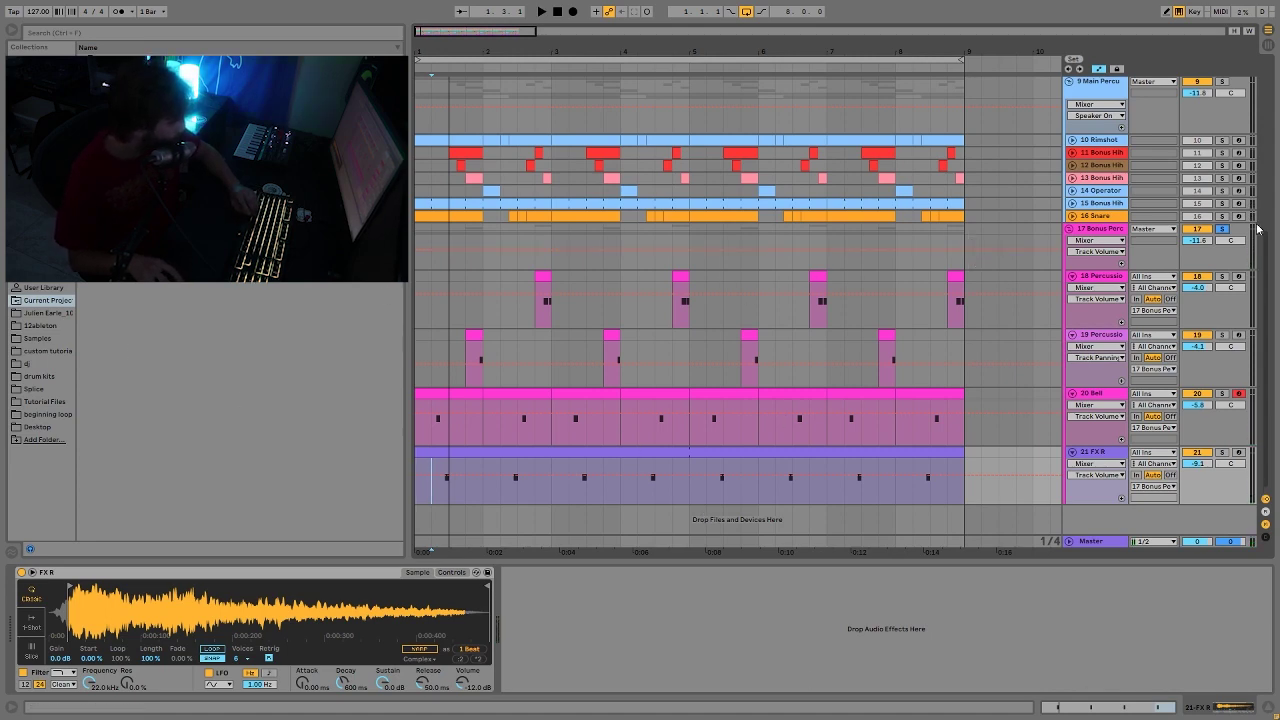
Clear the Bonus Perc solo, mute the group and play the groove without it
scroll(891, 233, up, 3)
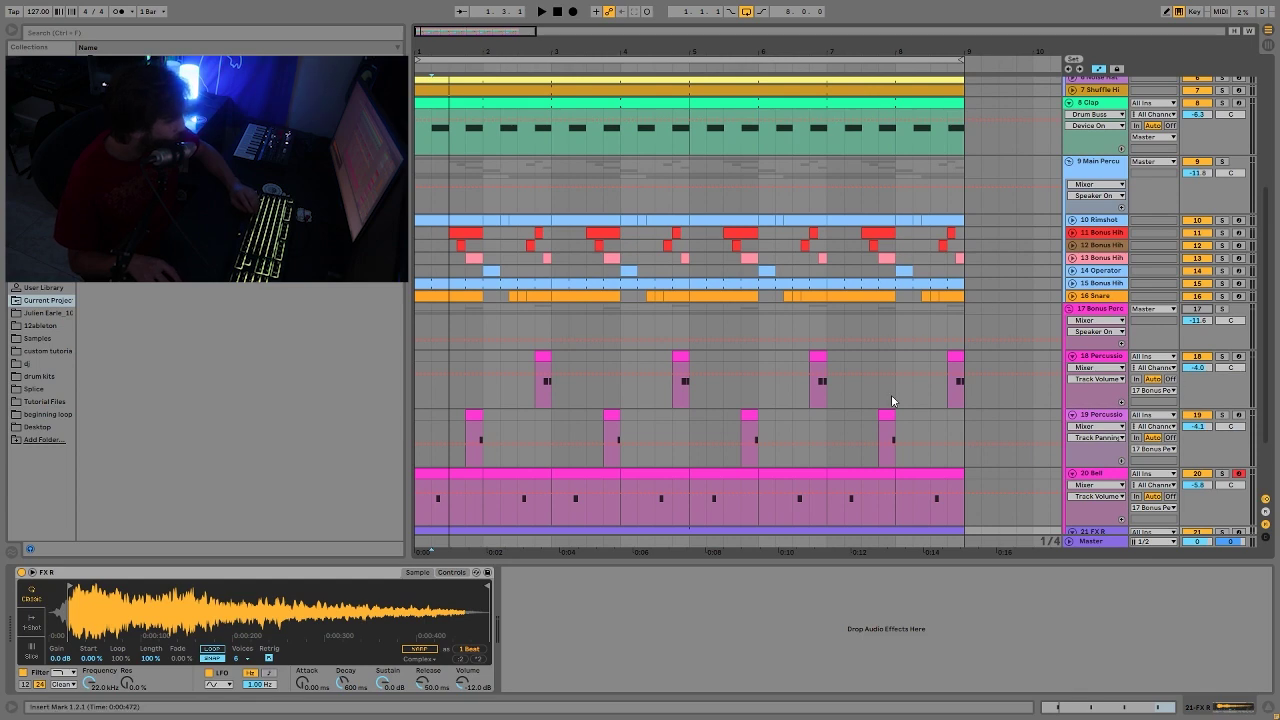
key(space)
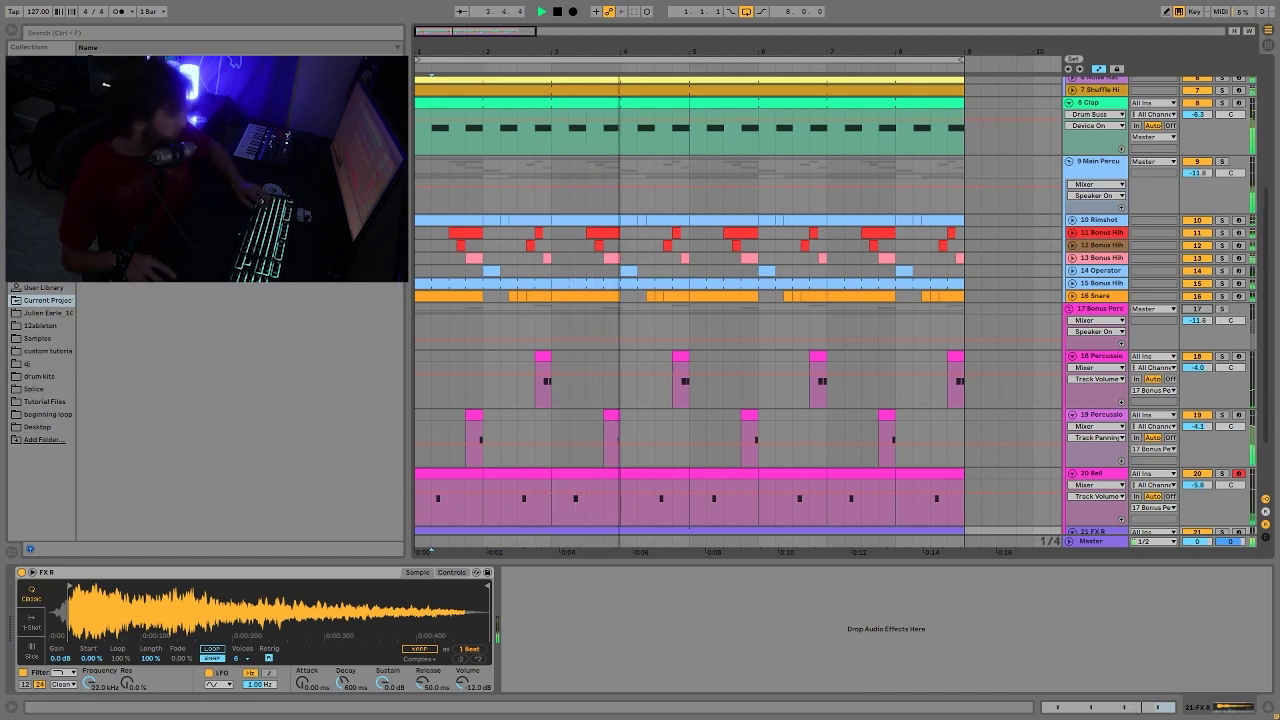
key(space)
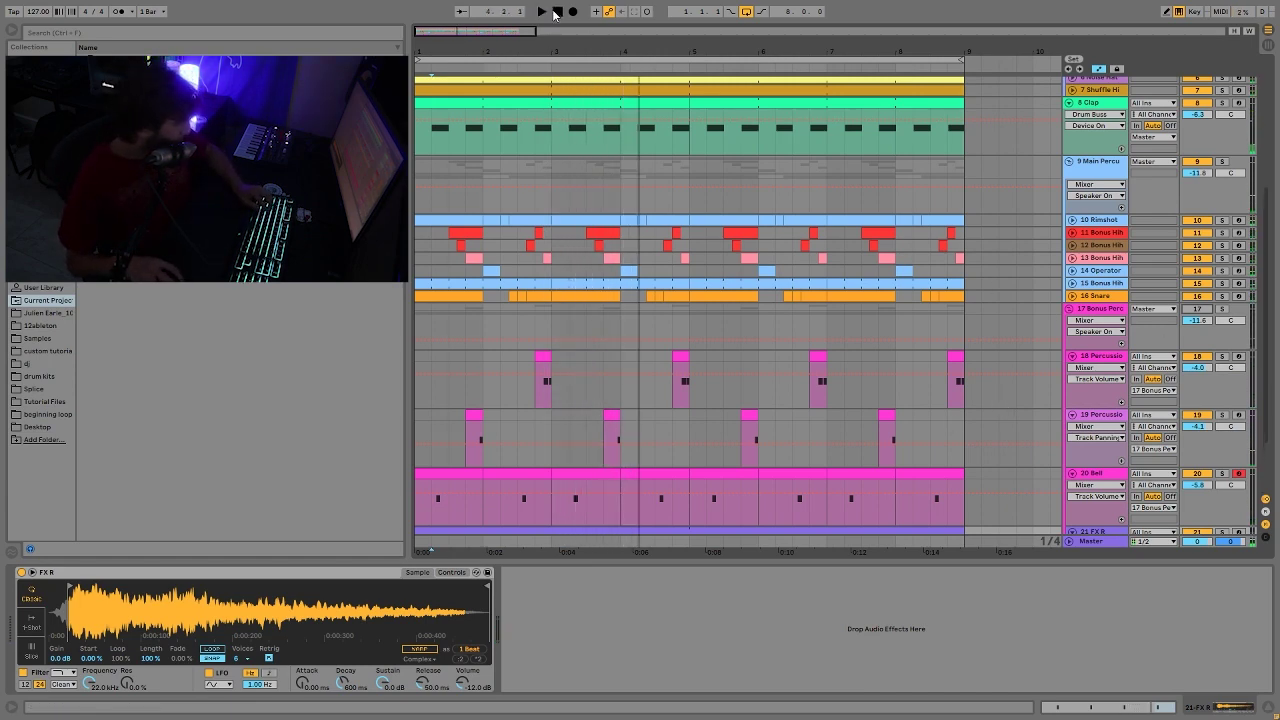
Select and unmute the Bonus Perc group and play the groove with it from bar 1
click(1097, 313)
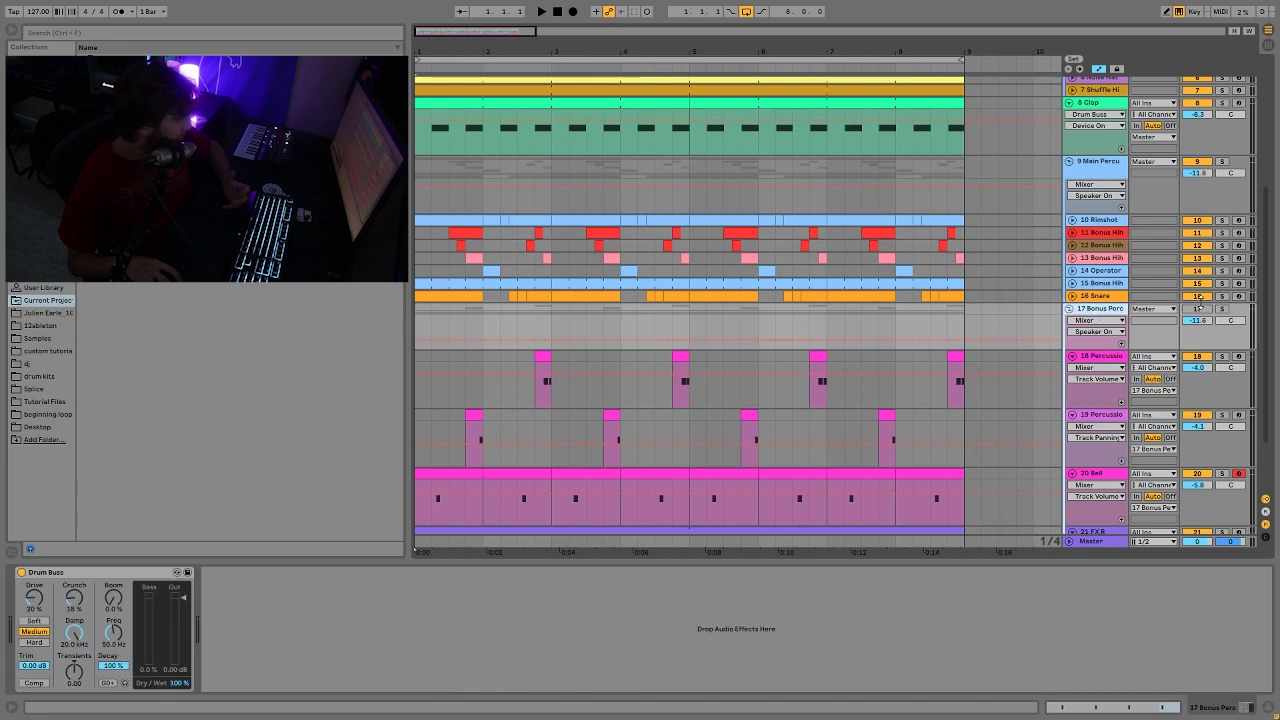
click(1205, 312)
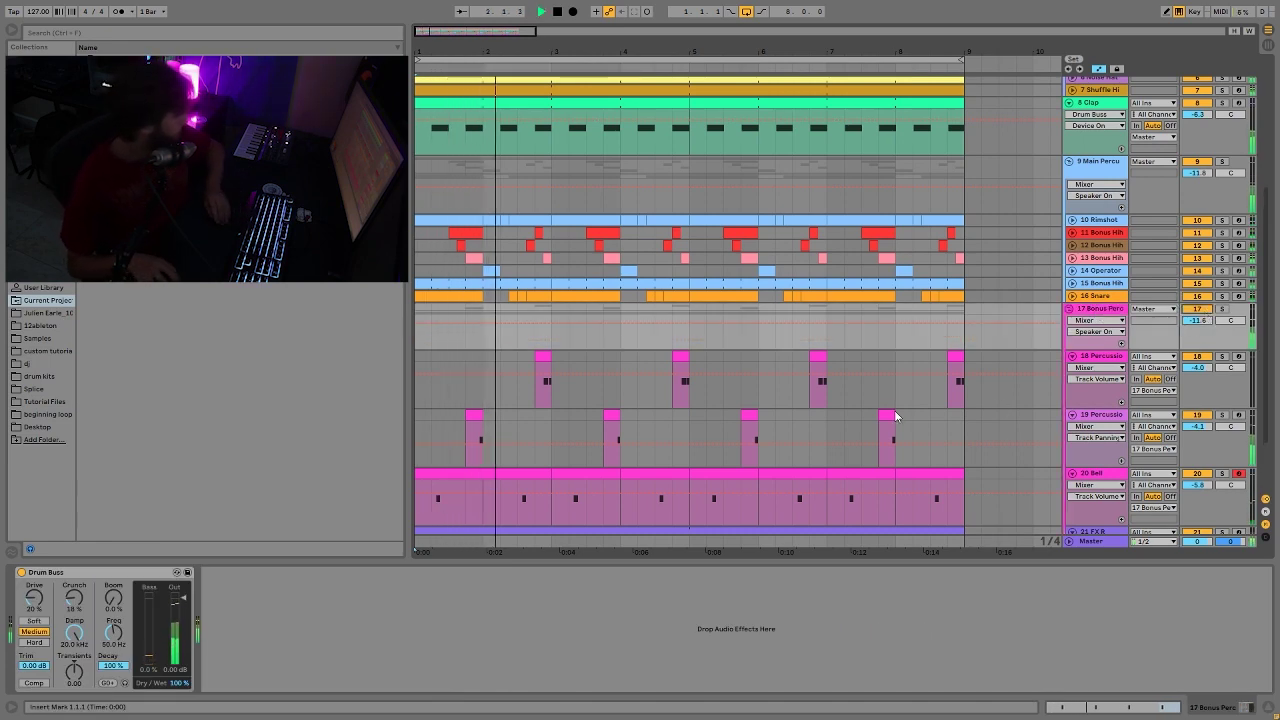
scroll(812, 438, down, 2)
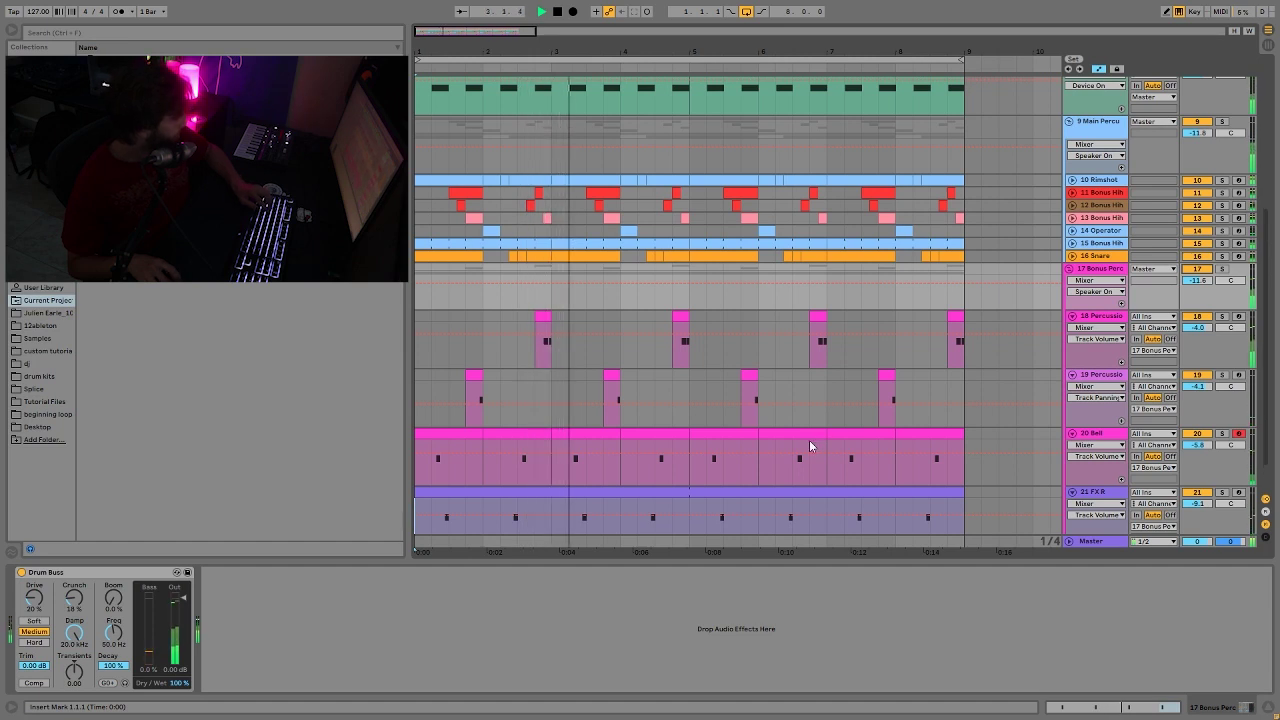
key(space)
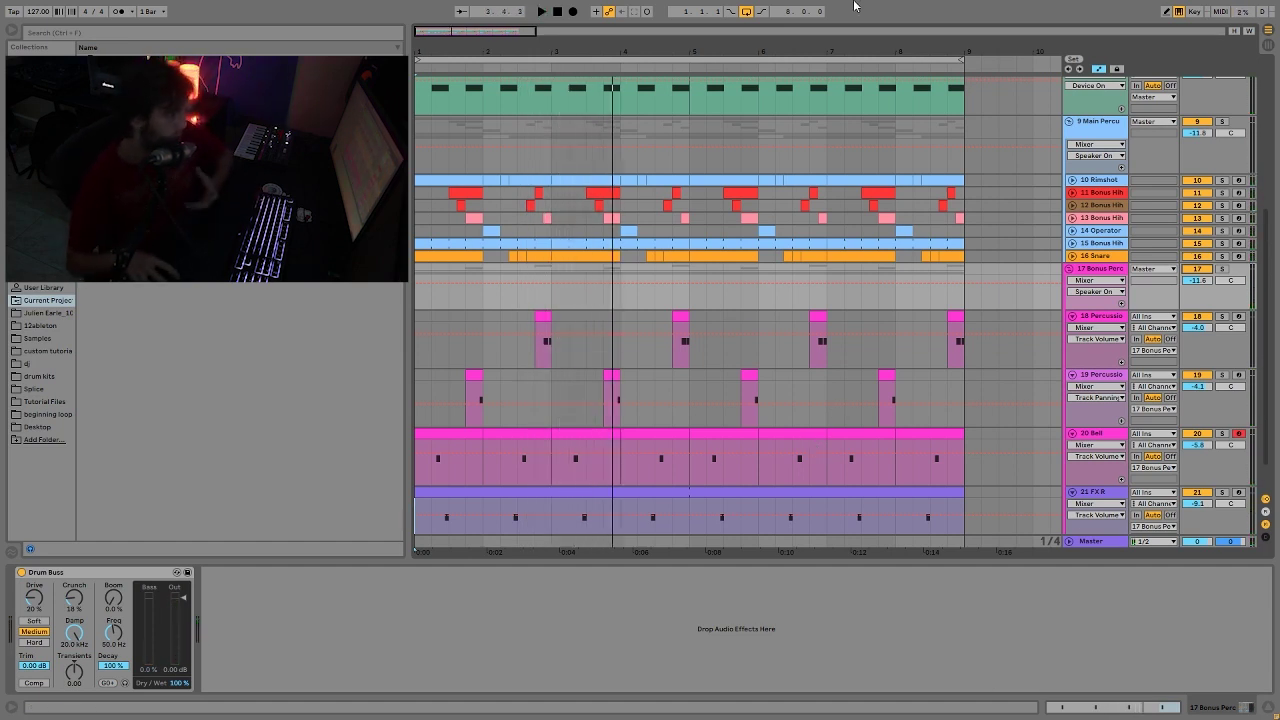
scroll(1057, 484, down, 2)
key(space)
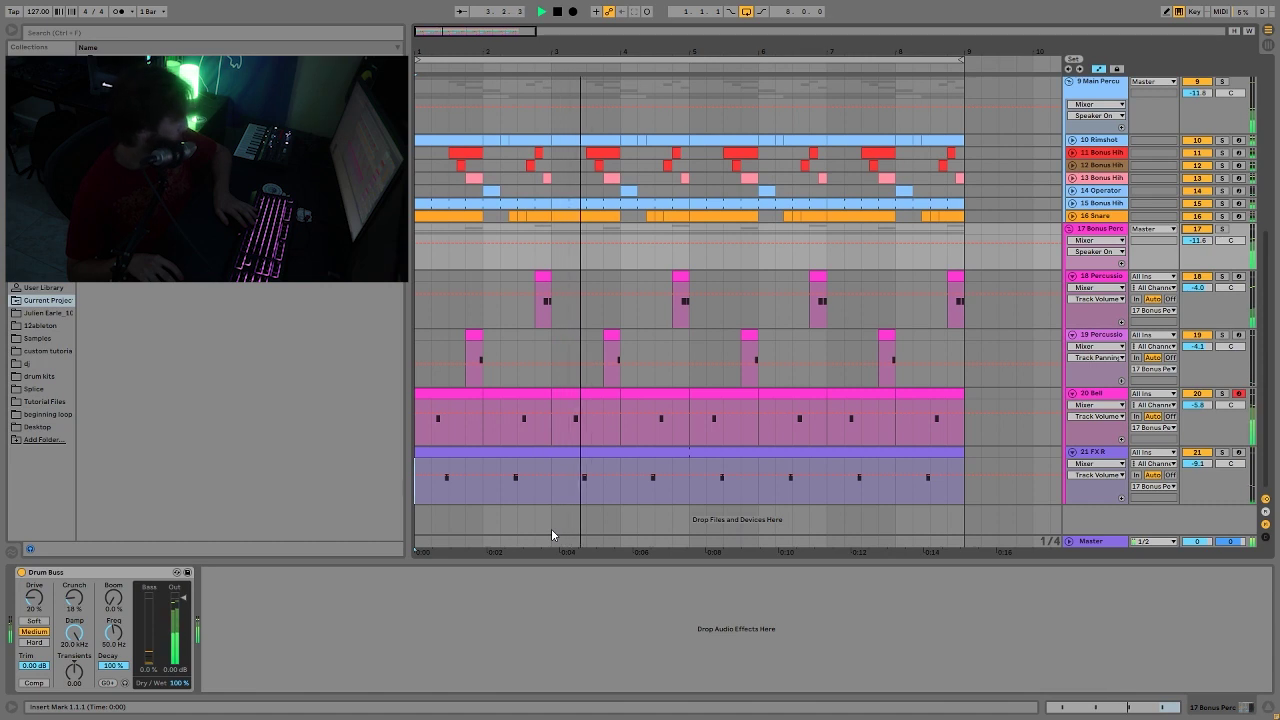
key(space)
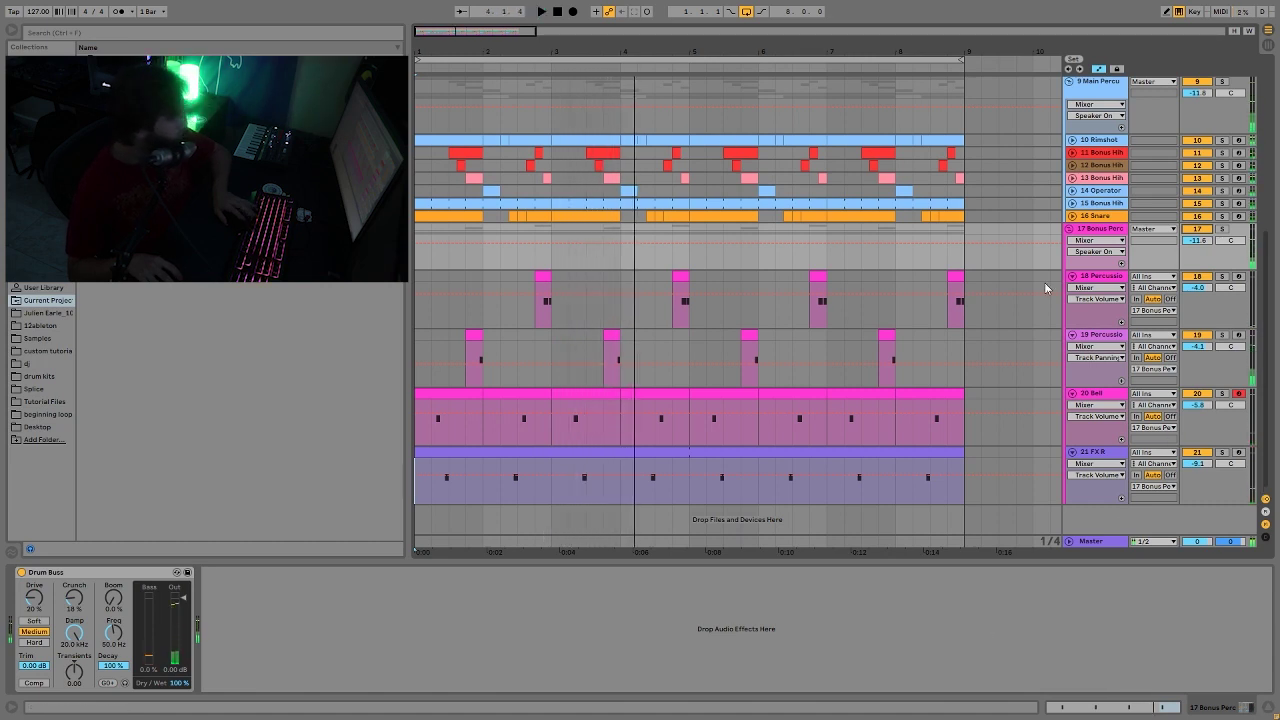
Solo the Bonus Perc group and audition it while switching its Drum Buss off and on
click(1121, 236)
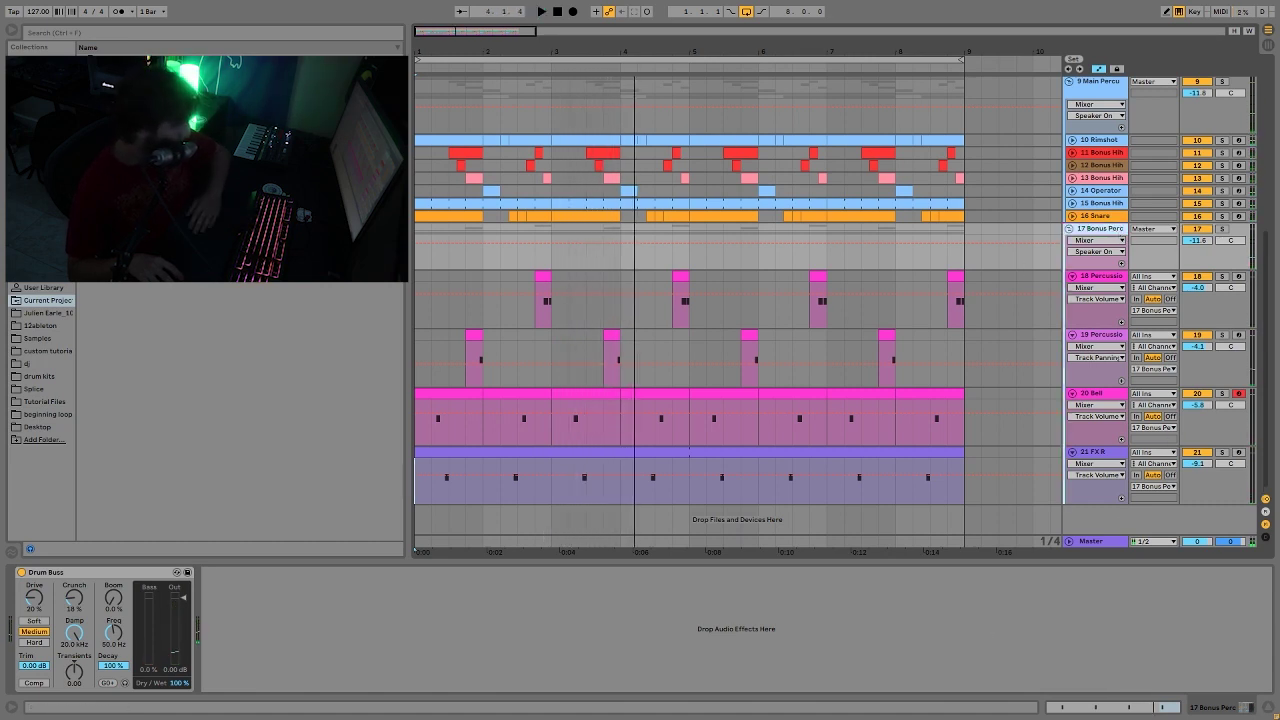
click(1222, 229)
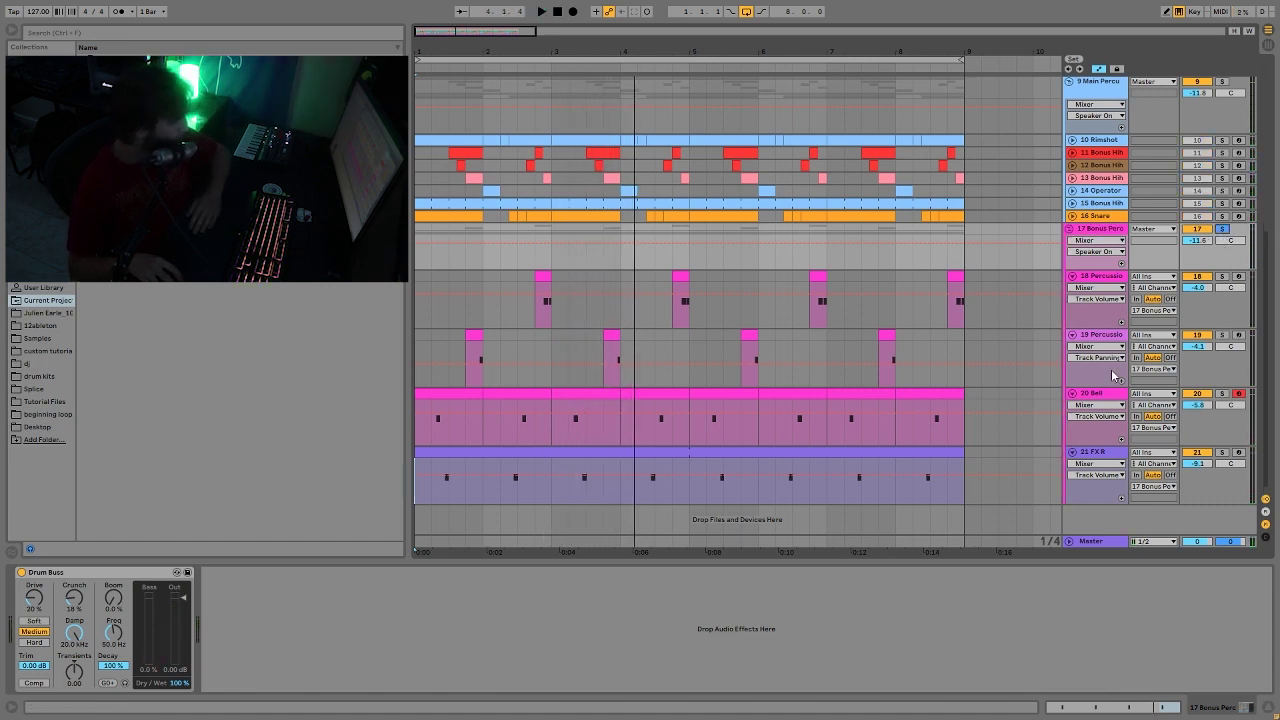
click(21, 573)
key(space)
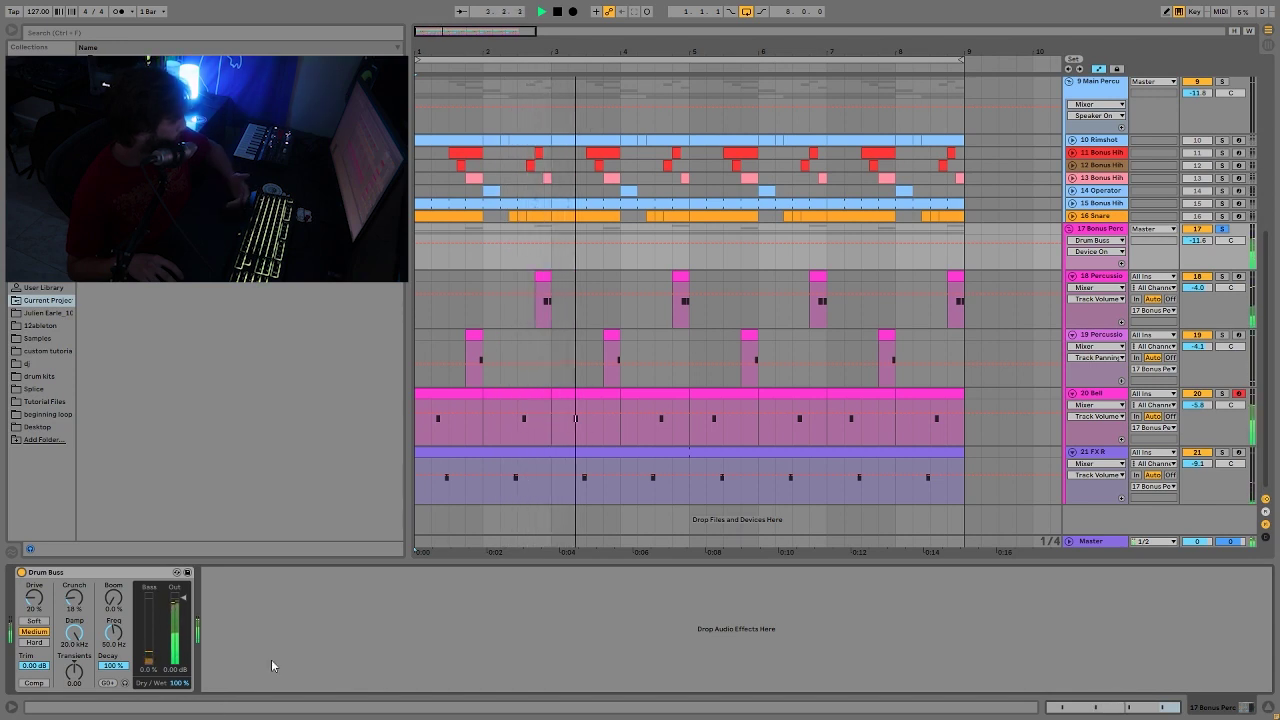
Clear the Bonus Perc solo and fold the four tracks inside the group during playback
click(1220, 229)
click(1095, 276)
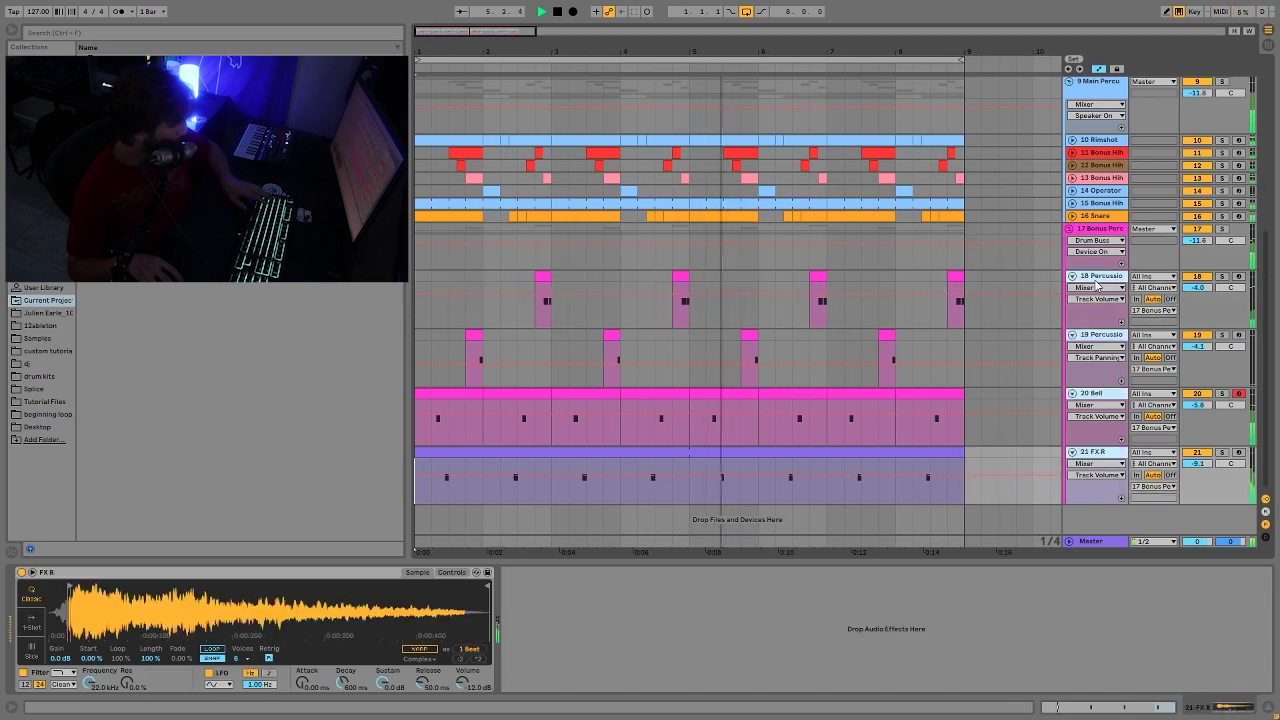
key(alt+u)
click(1100, 229)
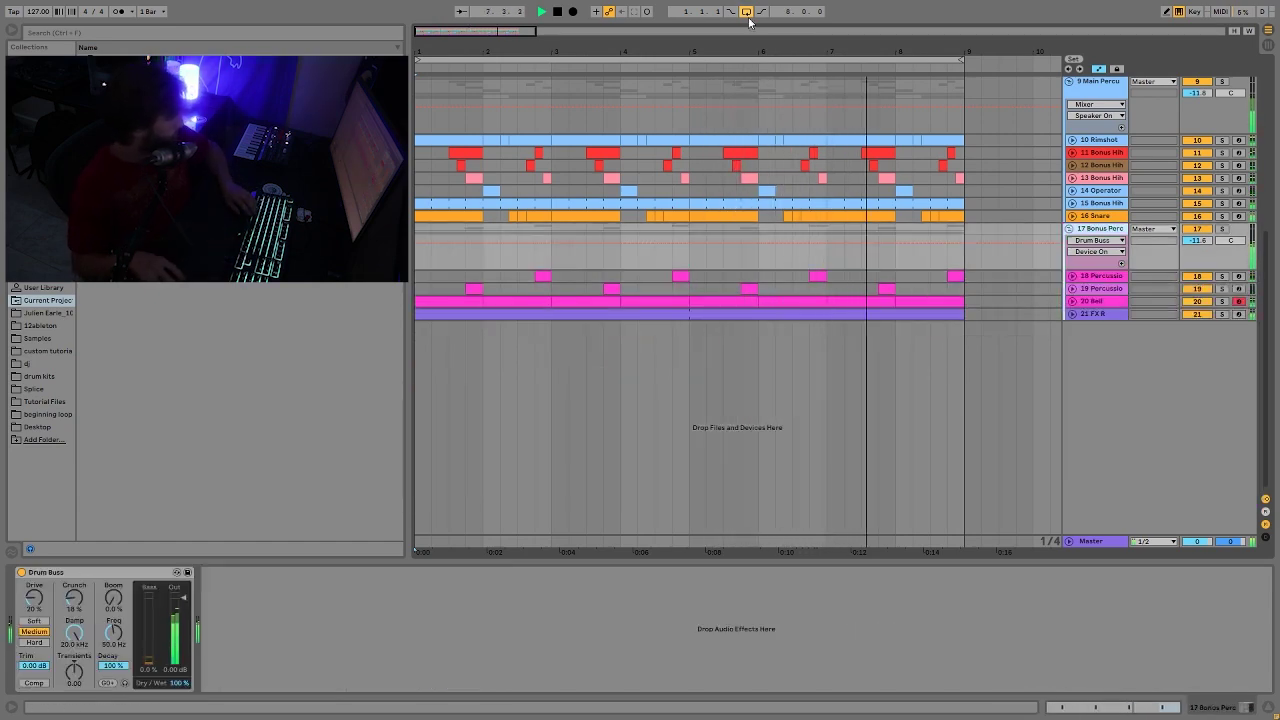
Turn off the arrangement loop, let the groove play past its end, and stop the playback
click(812, 51)
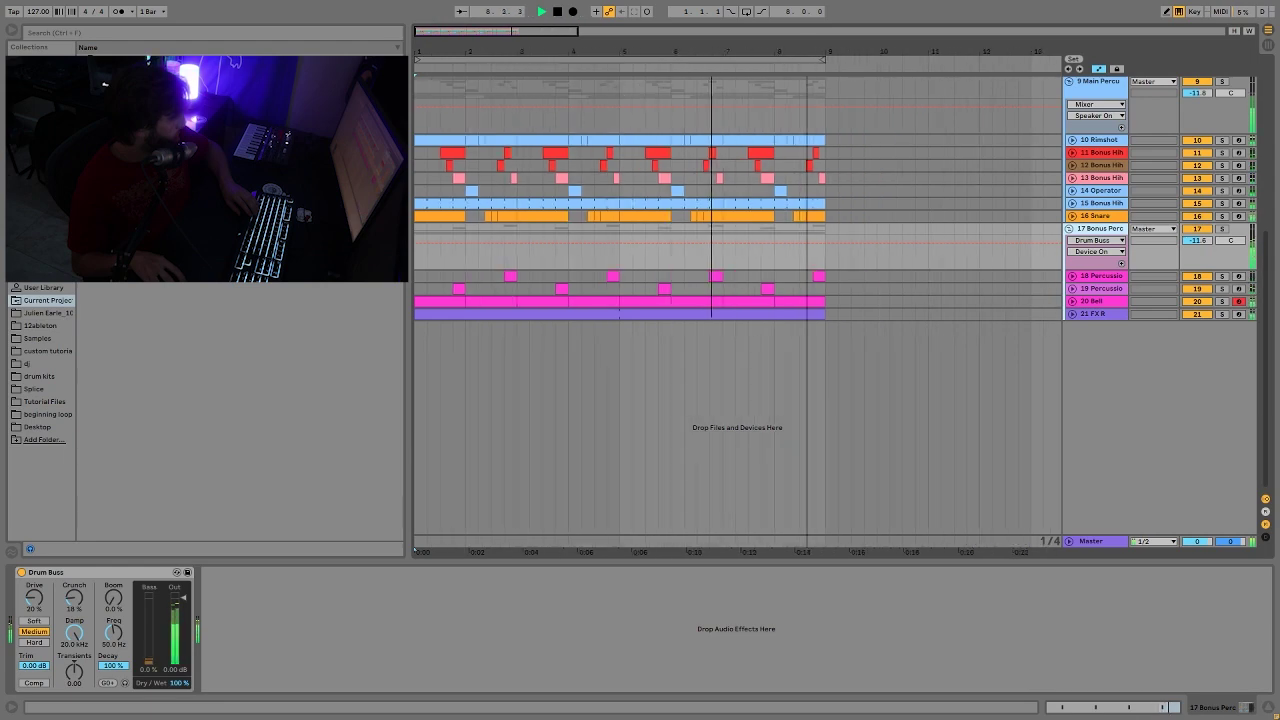
click(700, 242)
key(minus)
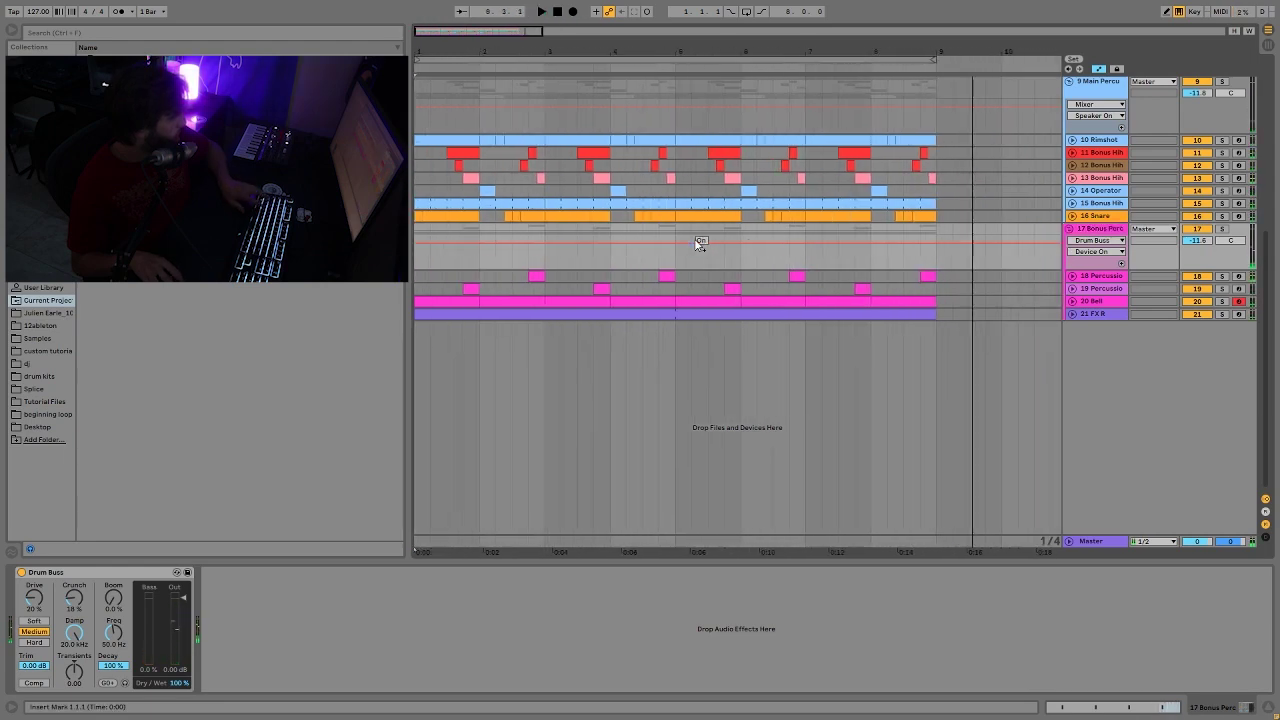
scroll(700, 240, up, 6)
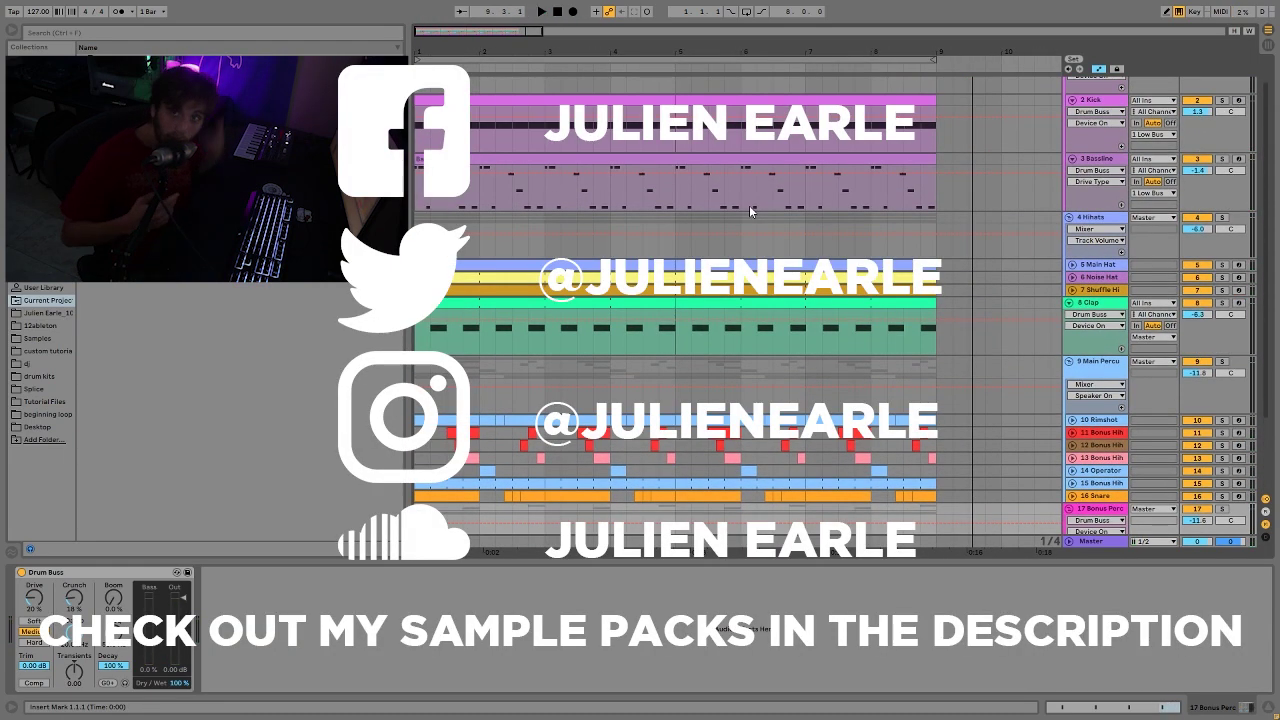